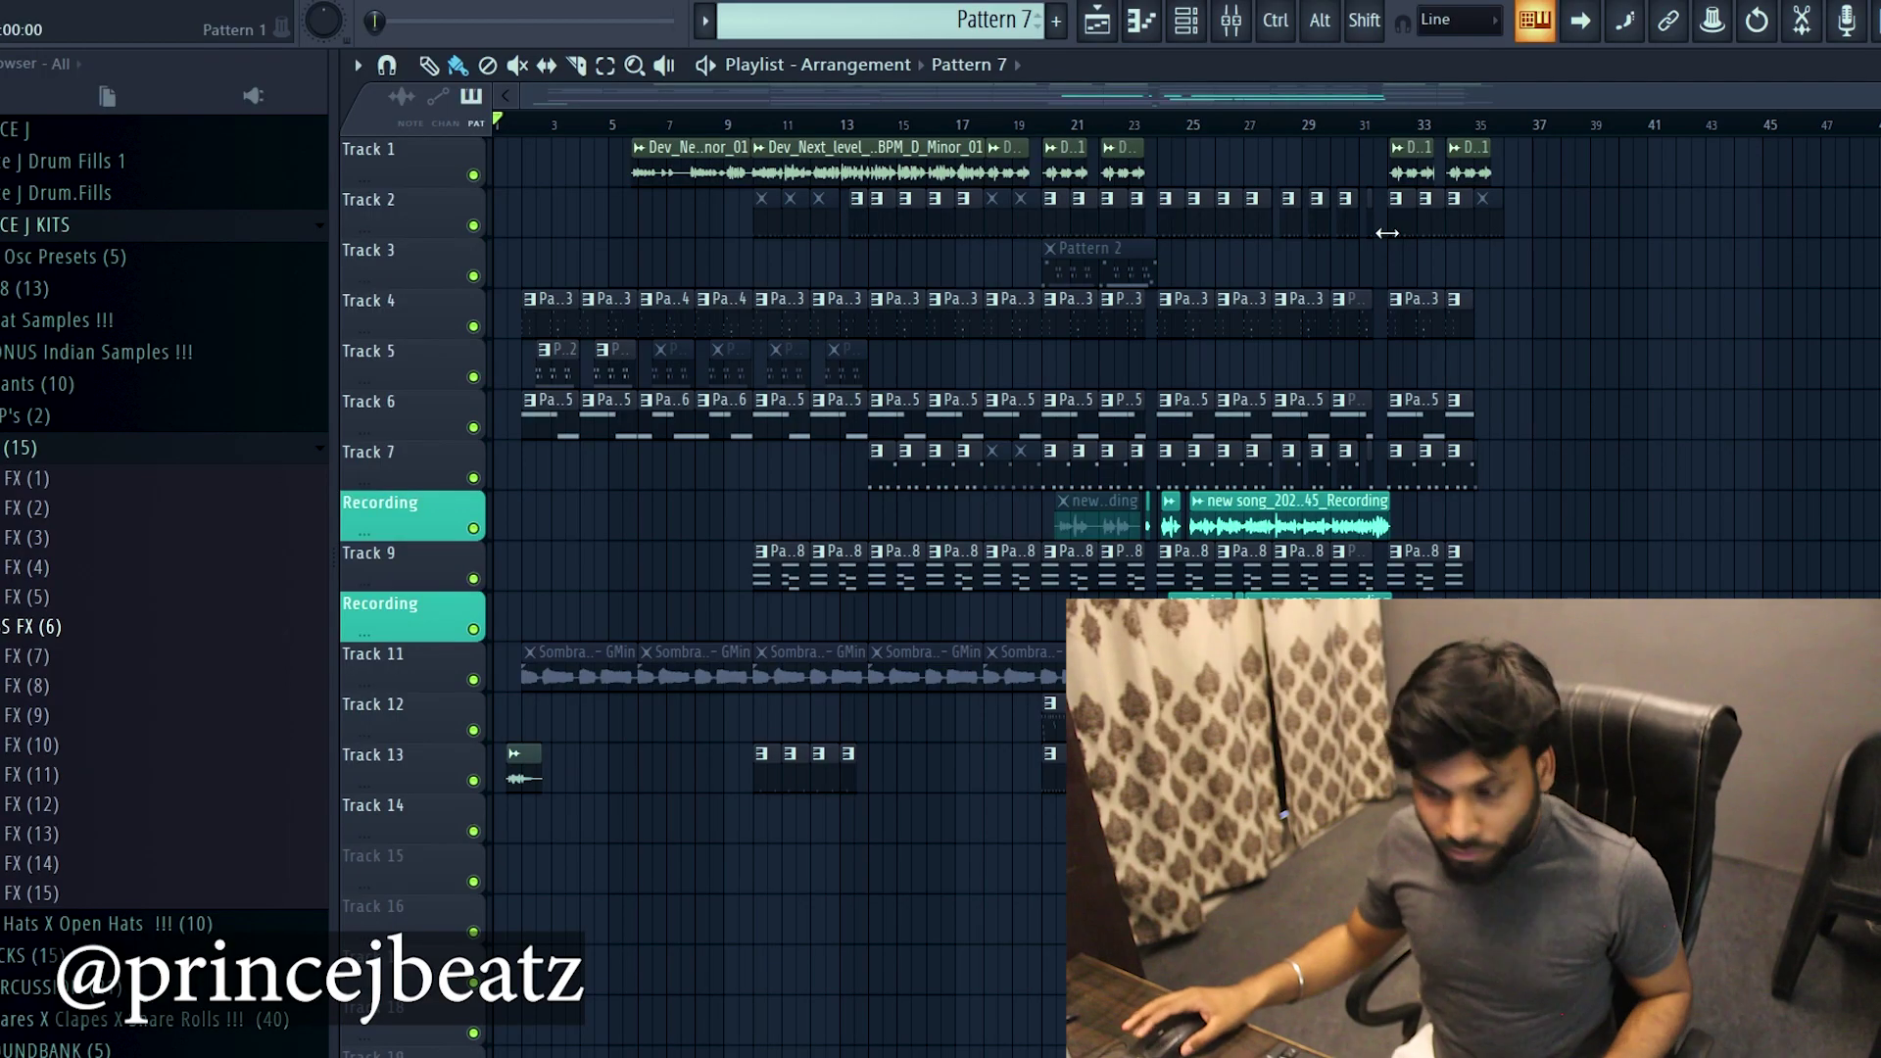
# Look over the whole song arrangement in the playlist, including the vocal clips and the recorded audio tracks.
pyautogui.scroll(2, 534, 353)
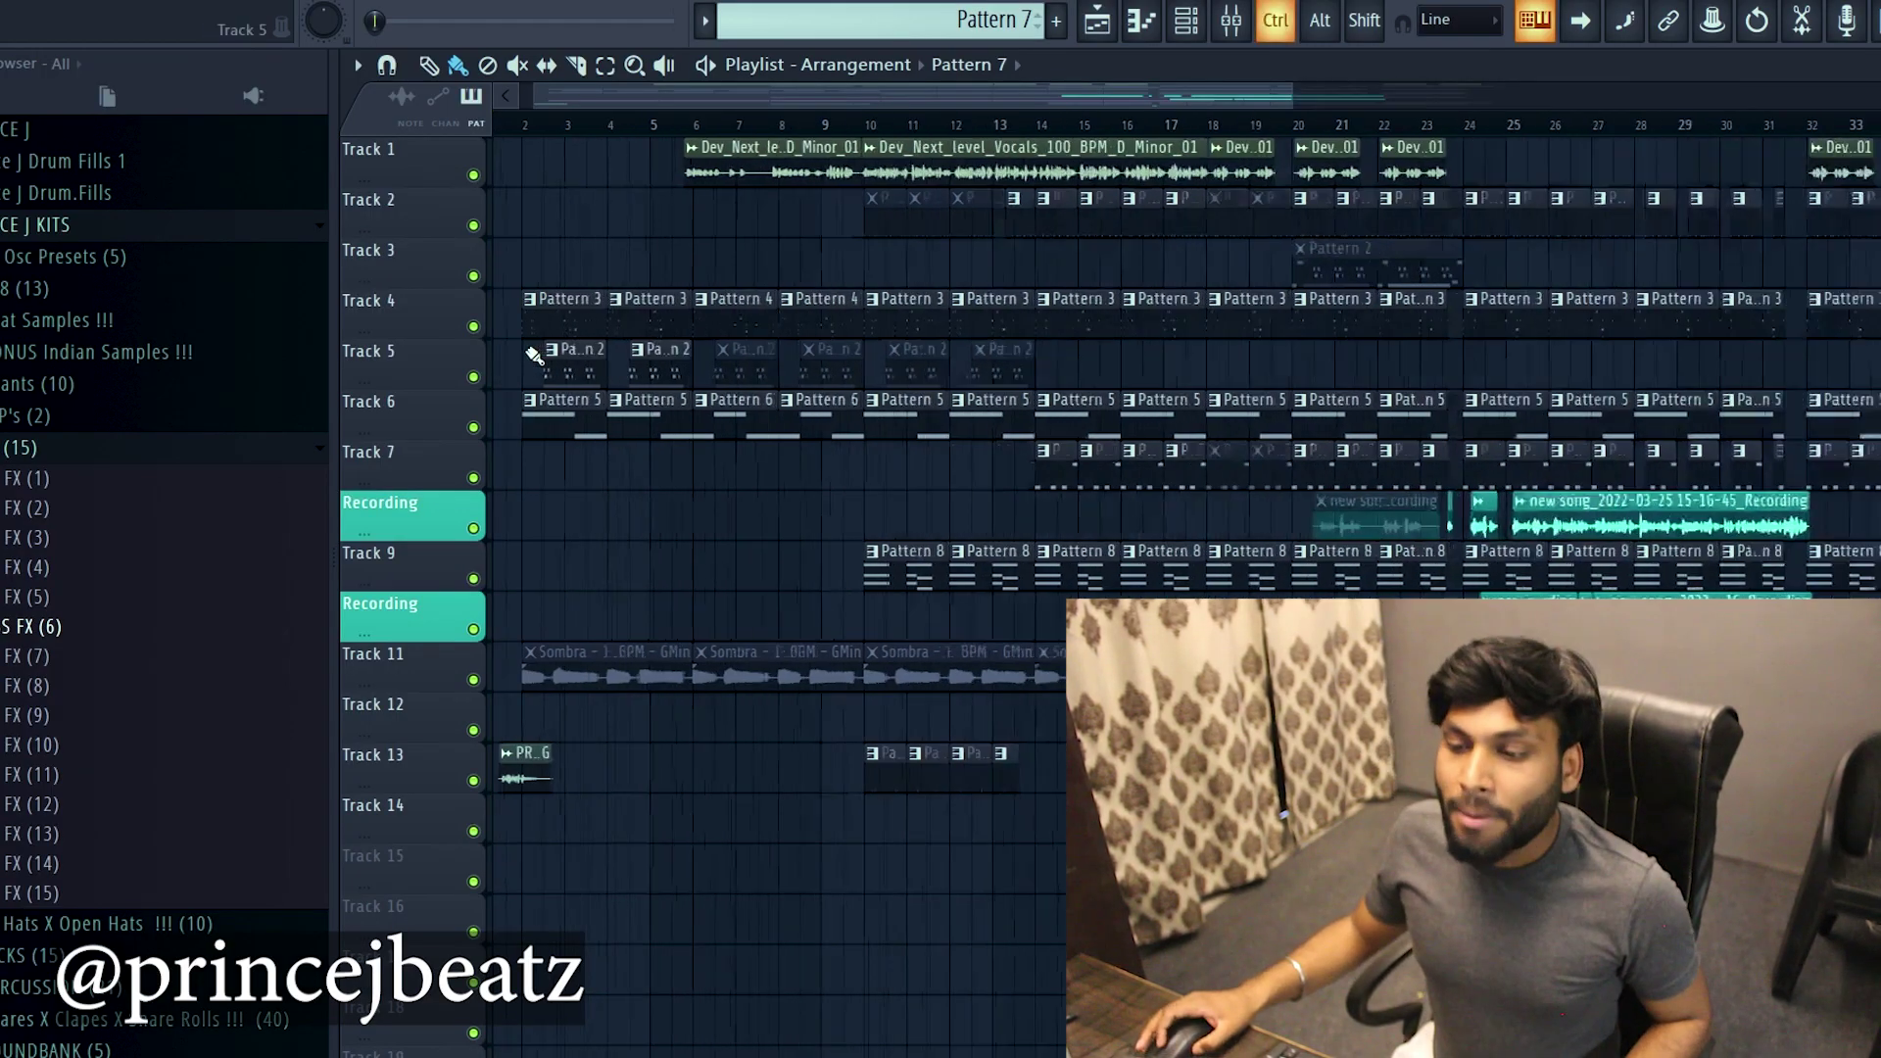
pyautogui.scroll(-2, 538, 320)
pyautogui.moveTo(1587, 872); pyautogui.dragTo(877, 828)
pyautogui.moveTo(577, 174); pyautogui.dragTo(1421, 186)
pyautogui.moveTo(1163, 524); pyautogui.dragTo(1464, 541)
pyautogui.moveTo(1418, 661); pyautogui.dragTo(1286, 614)
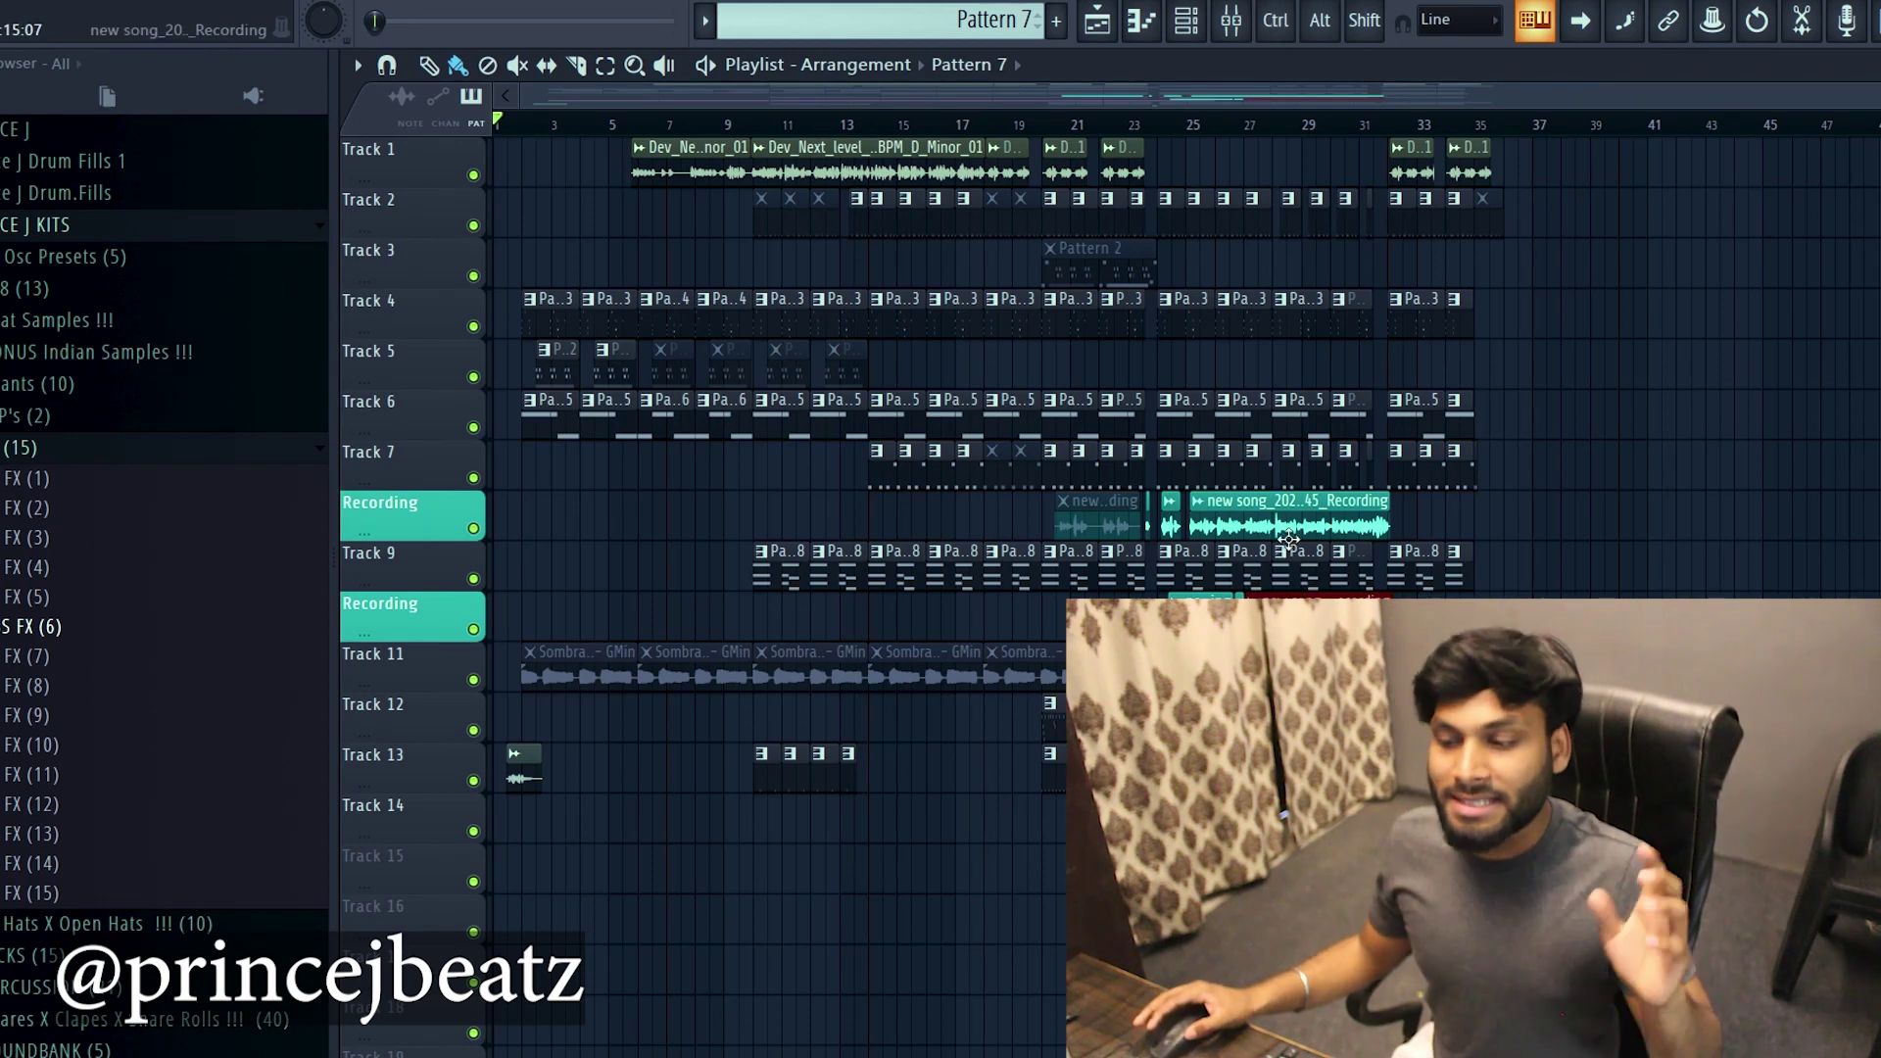
pyautogui.moveTo(1411, 493); pyautogui.dragTo(1153, 529)
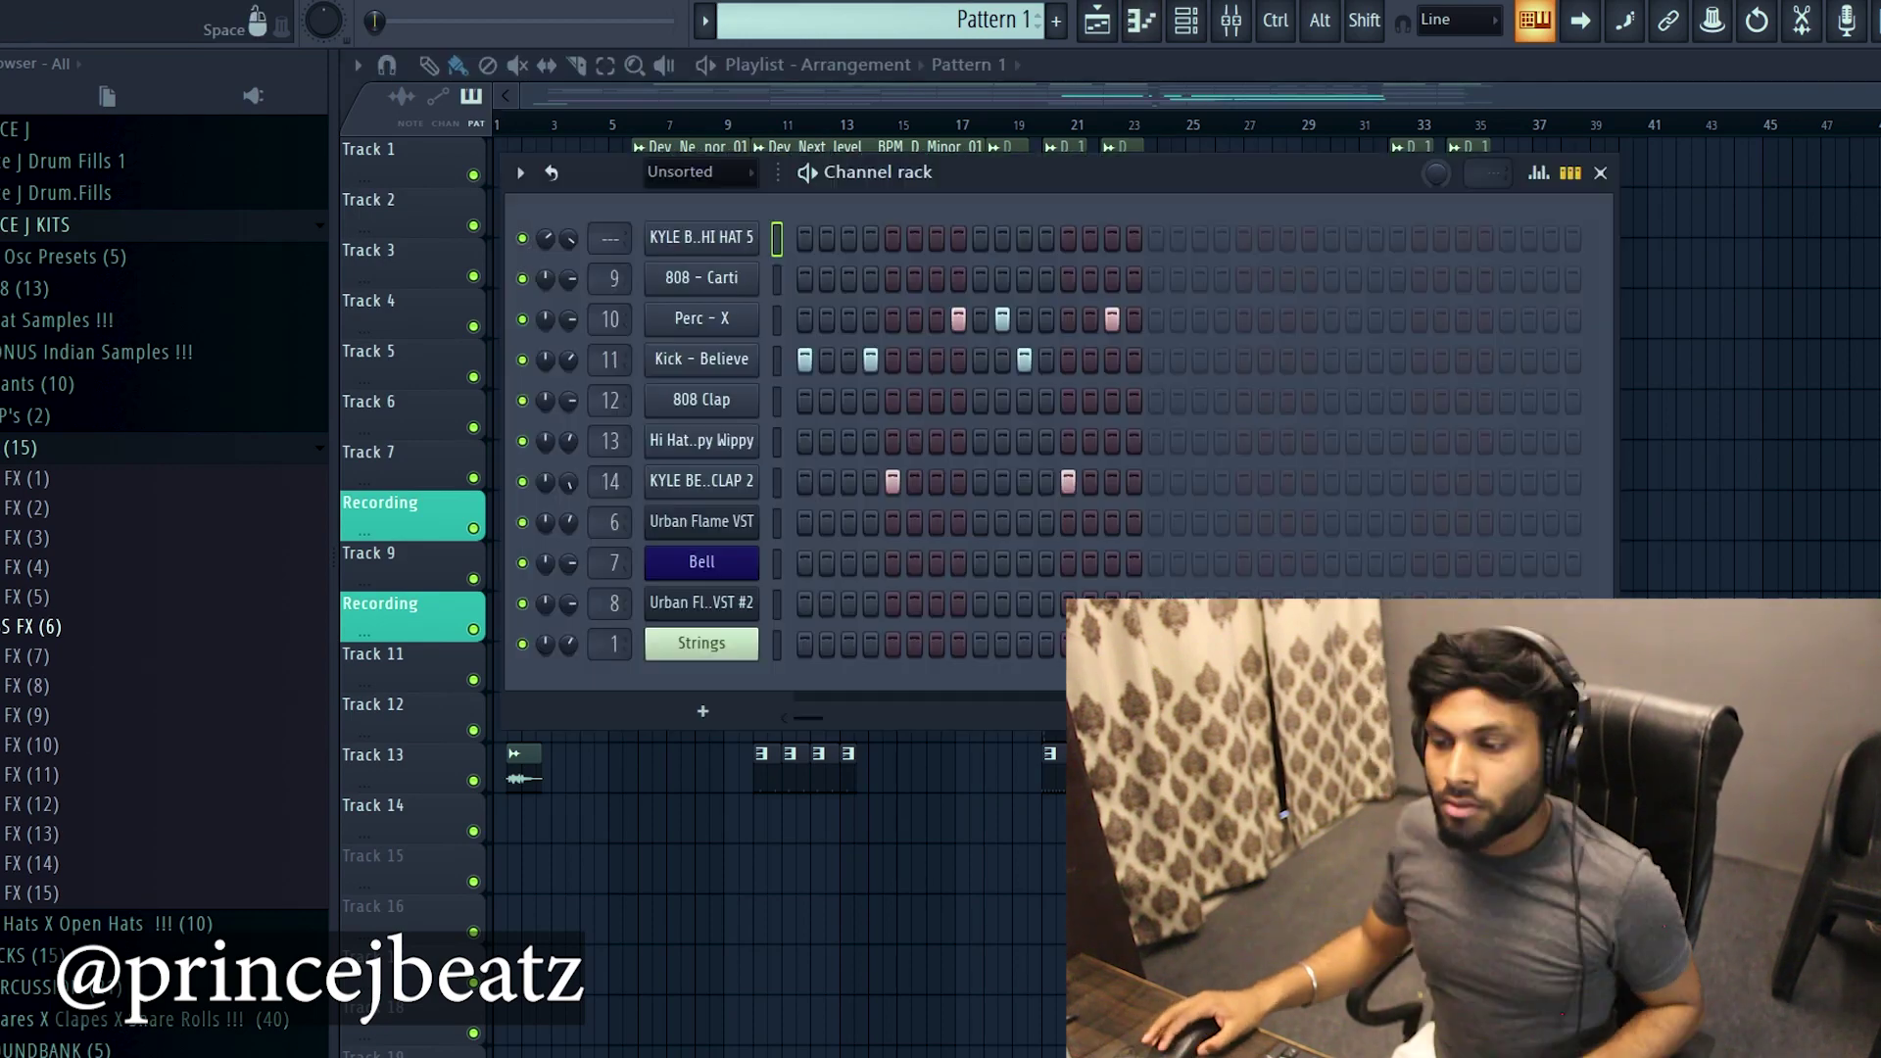
# Play back the Pattern 1 drum beat, stop it and select its individual kick and percussion channels.
pyautogui.press('space')
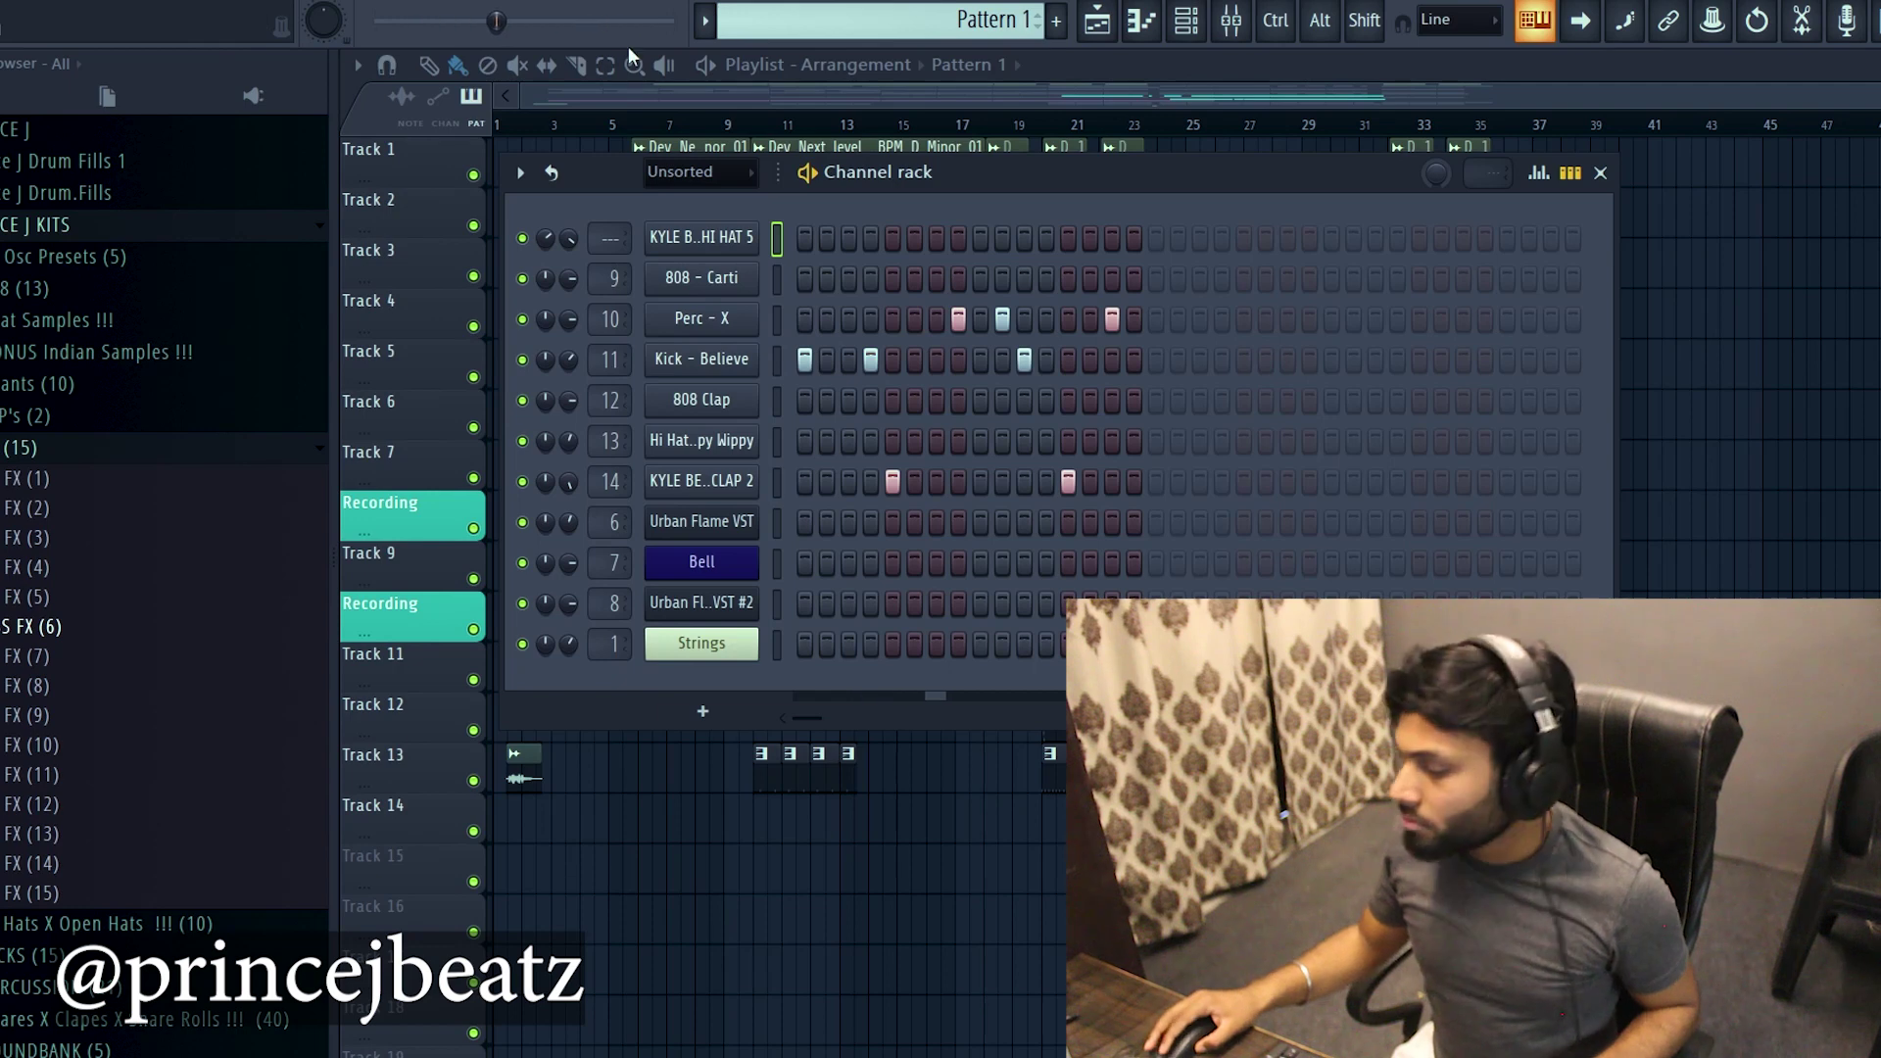
pyautogui.press('space')
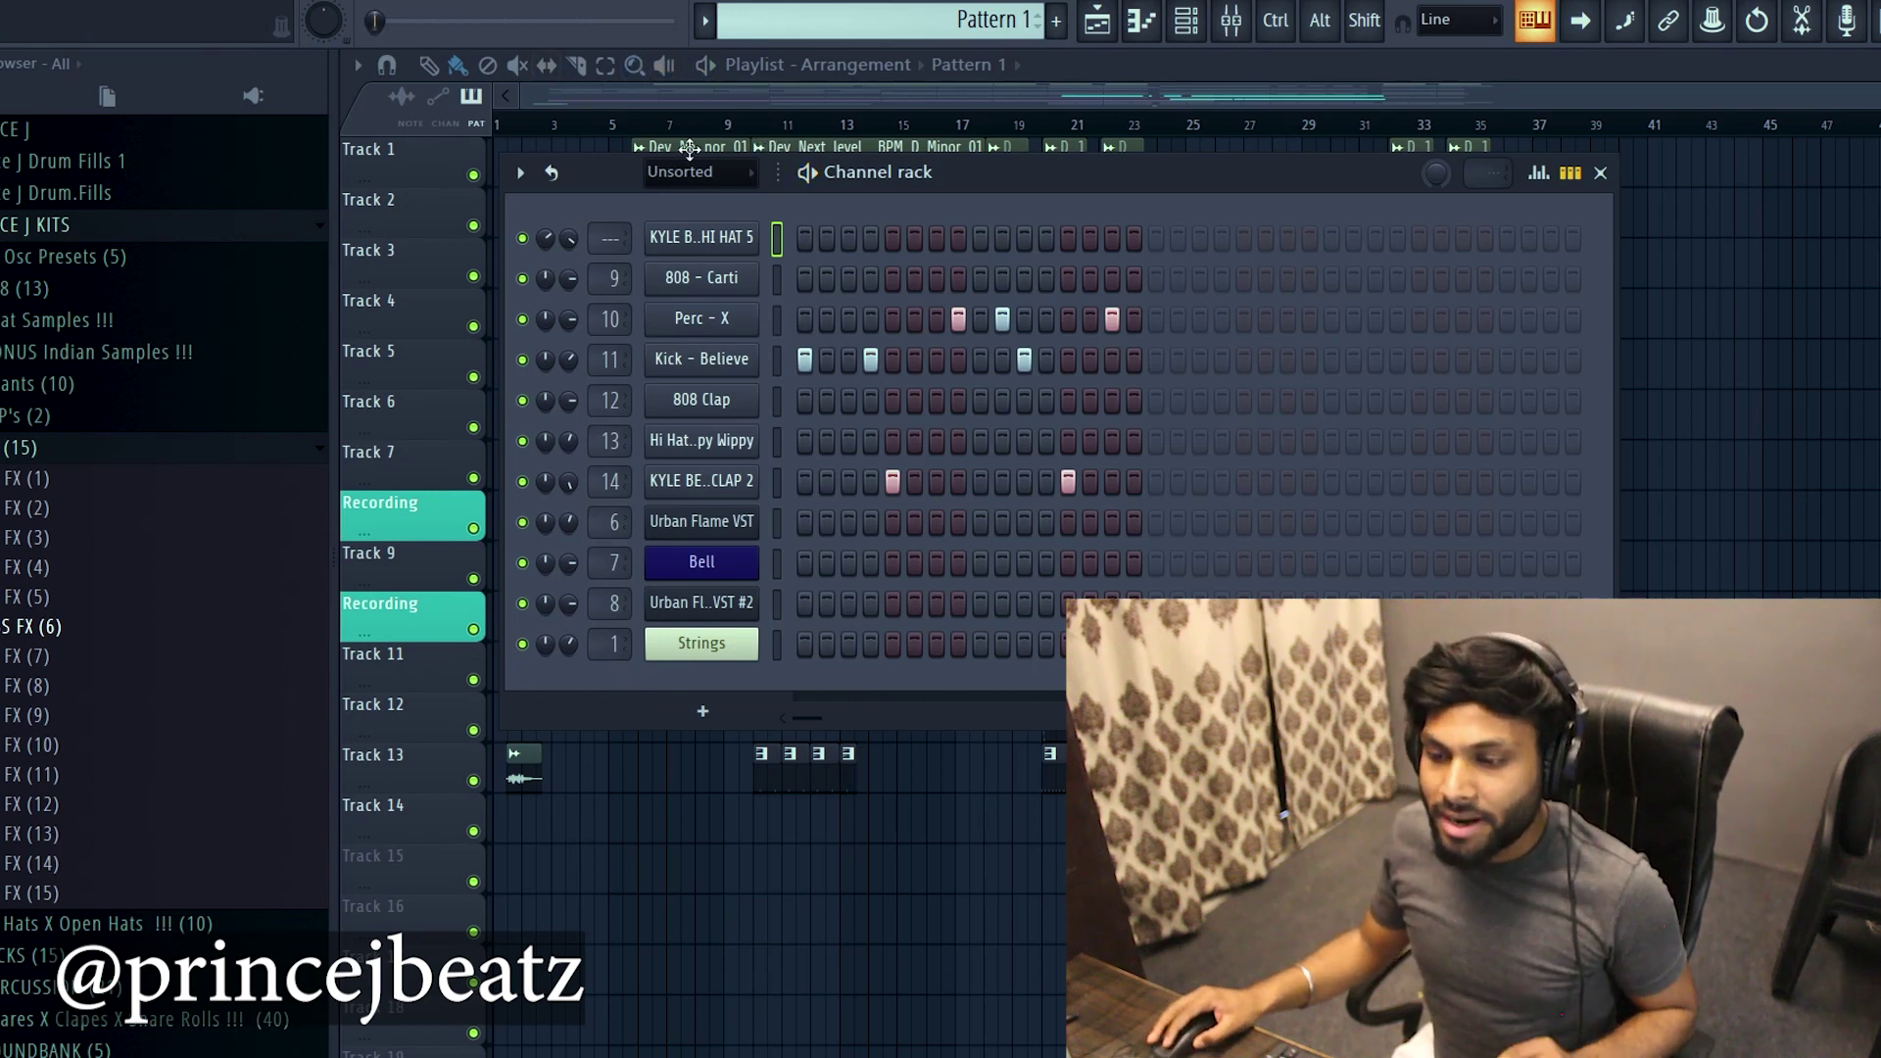
pyautogui.click(778, 361)
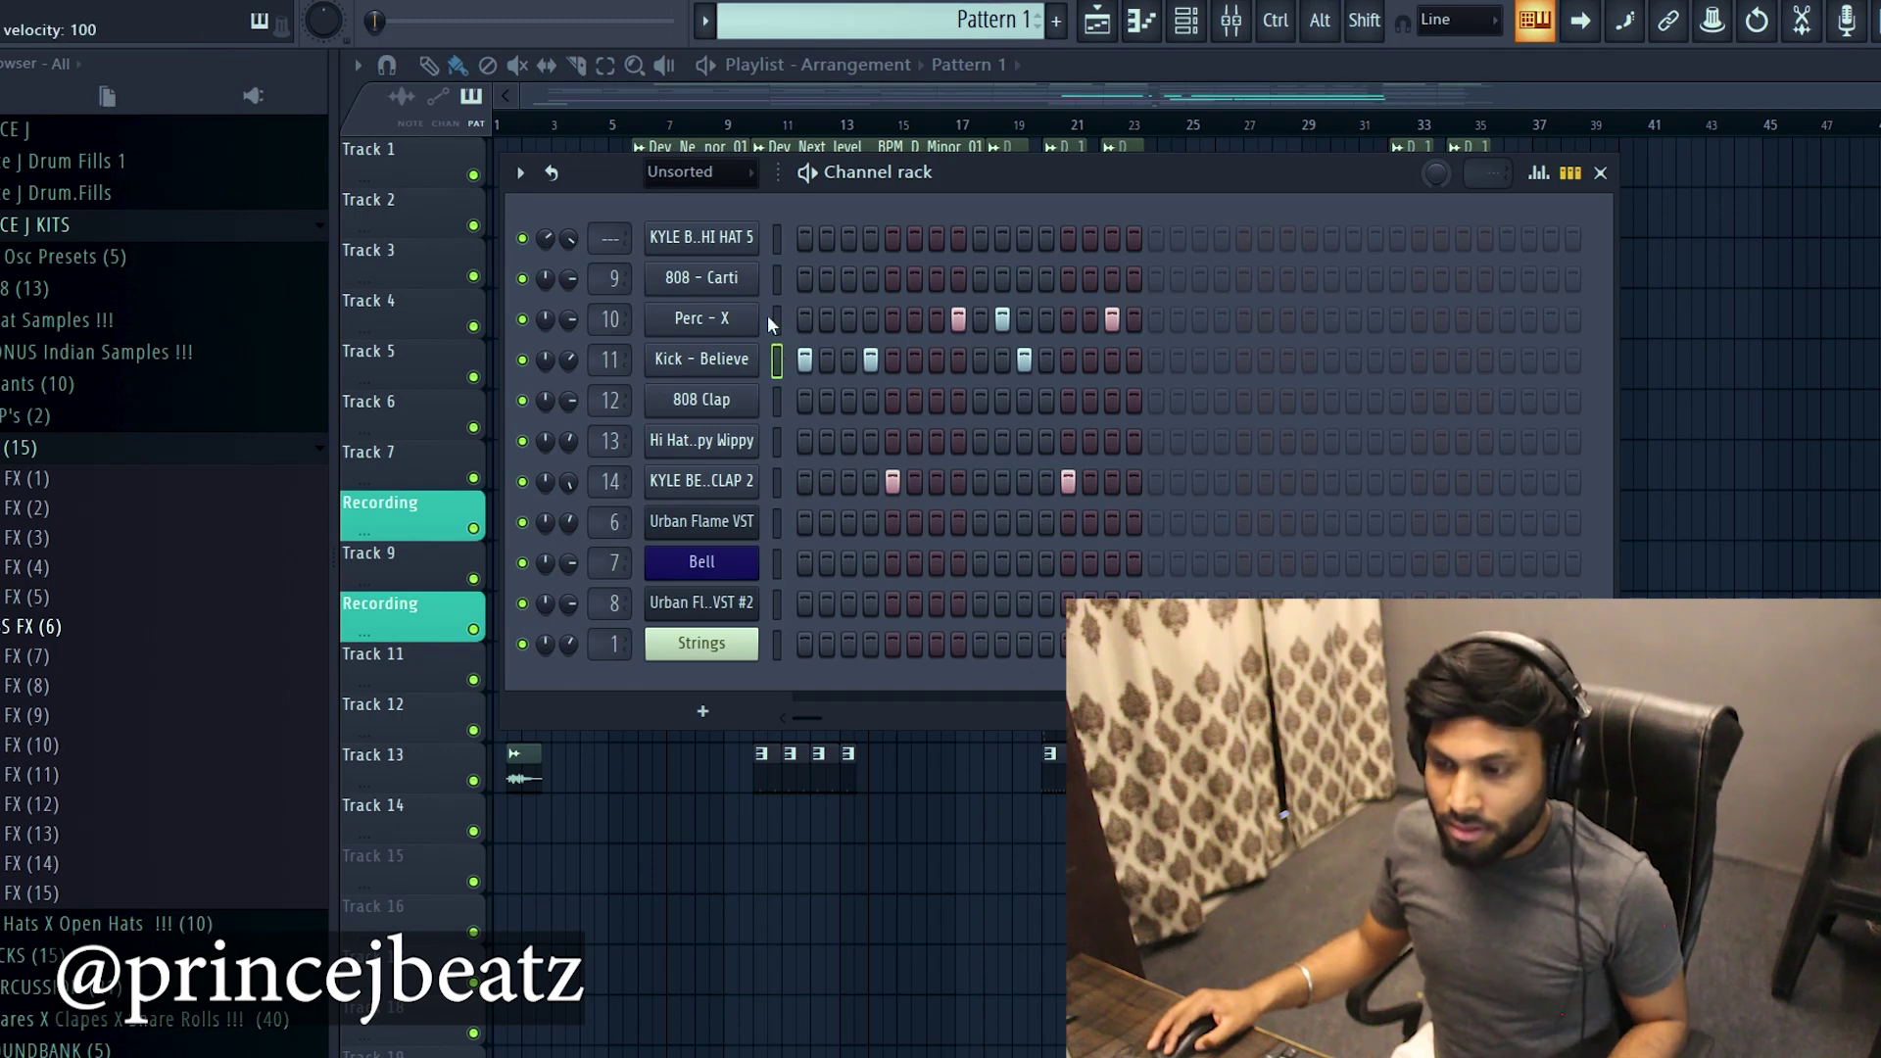
pyautogui.click(776, 320)
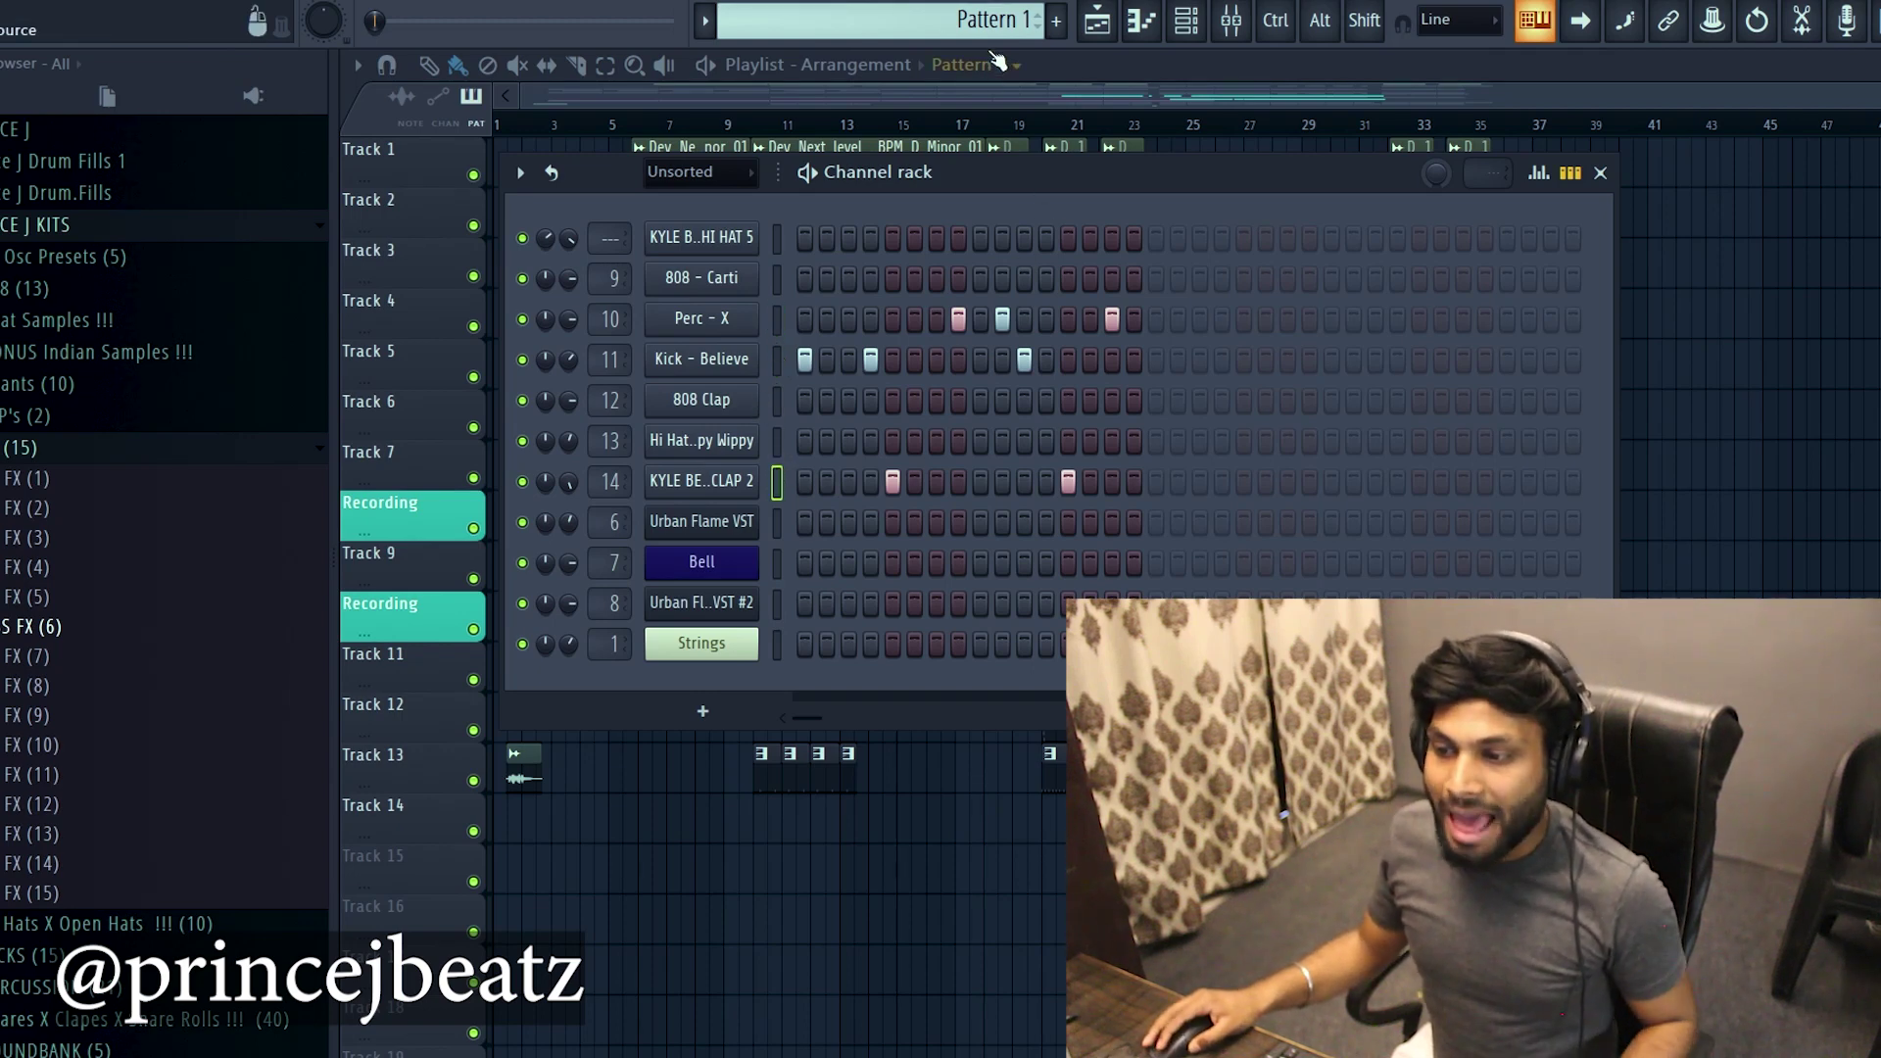
# Play Pattern 2 and view the Urban Flame VST melody in the piano roll, stopping playback at the end.
pyautogui.scroll(1, 1007, 9)
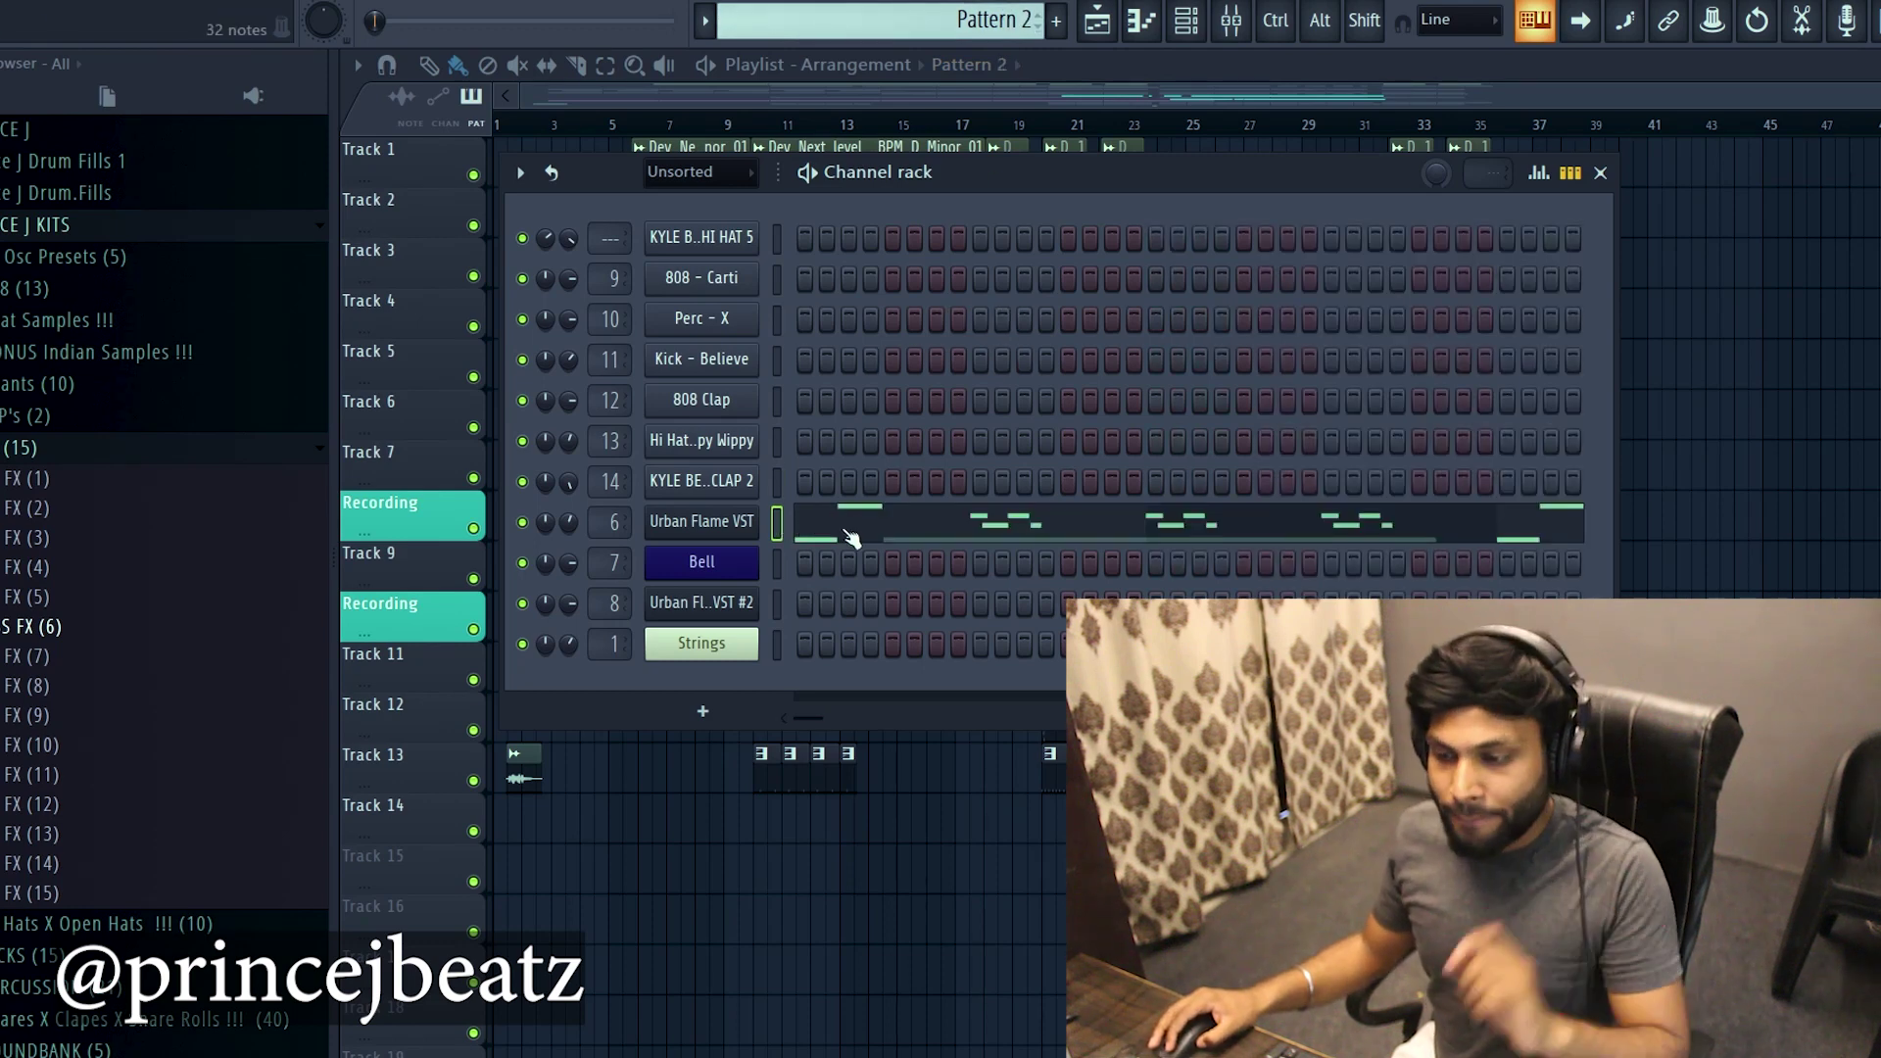
pyautogui.press('space')
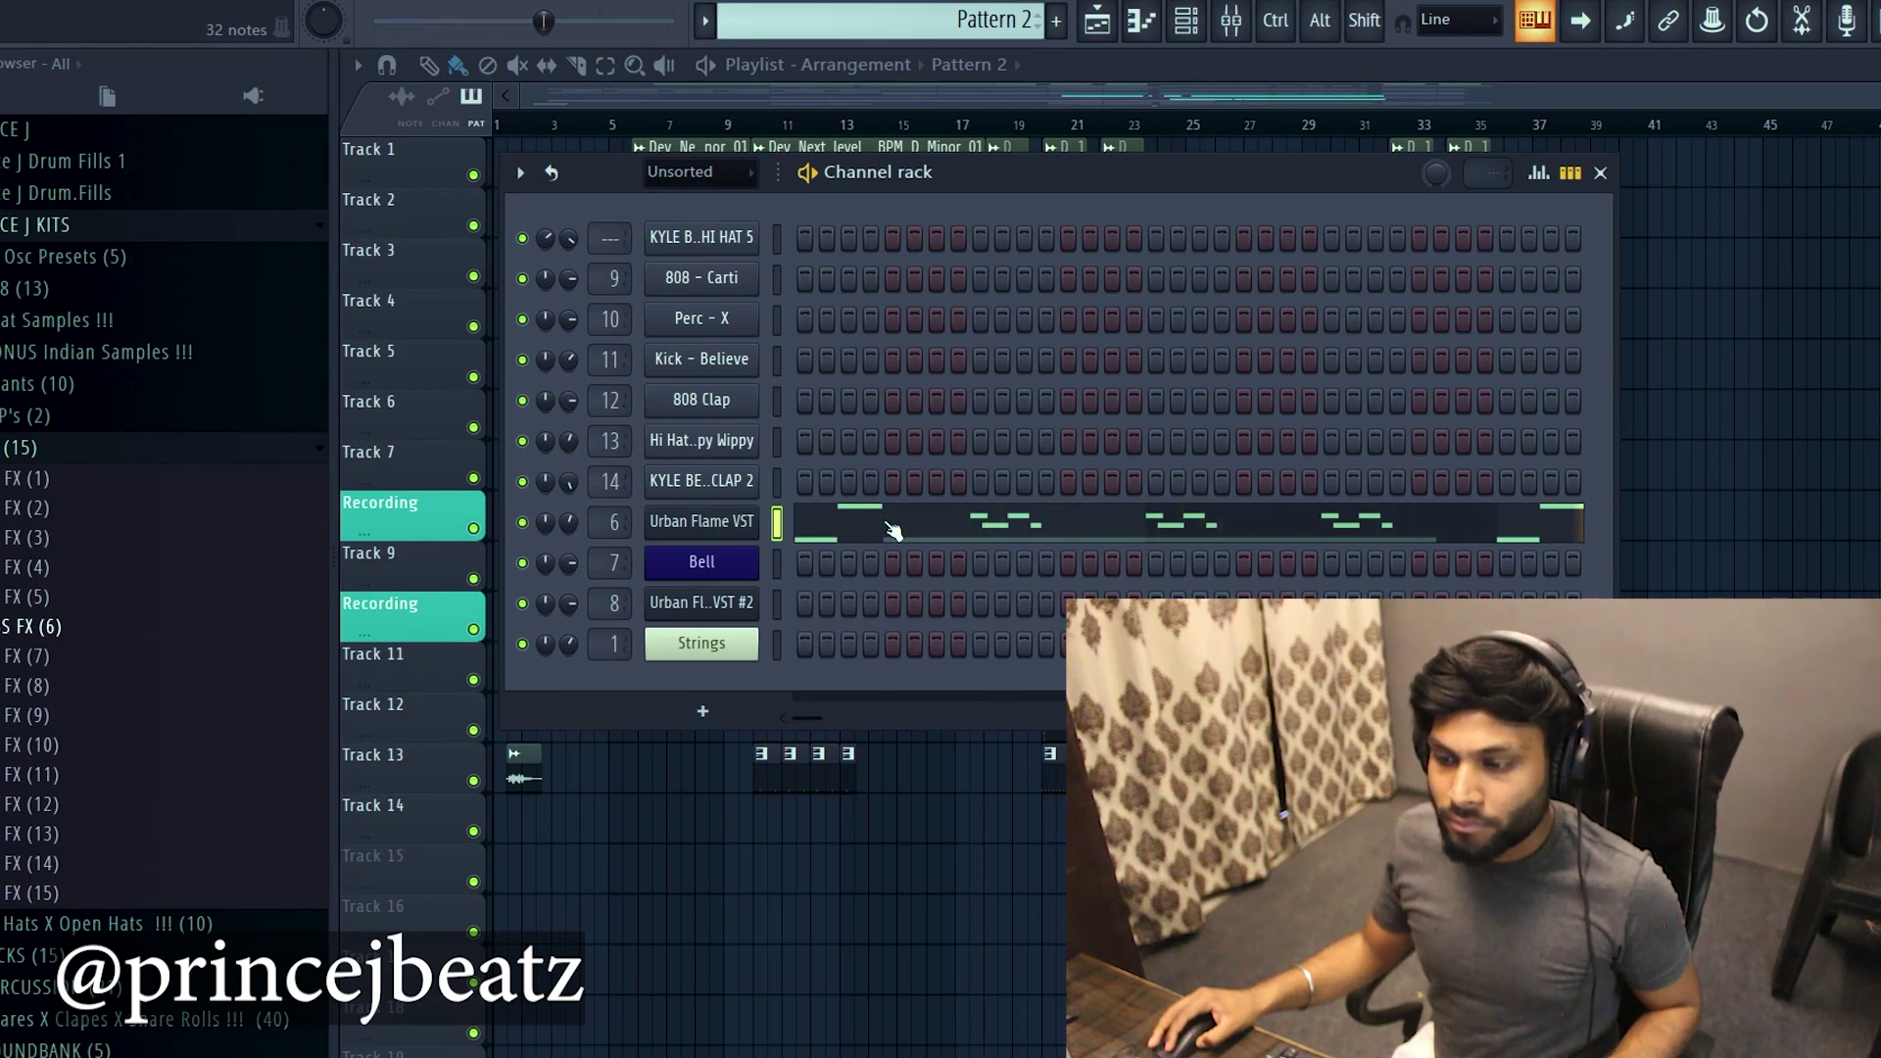
pyautogui.click(891, 529)
pyautogui.scroll(-1, 890, 524)
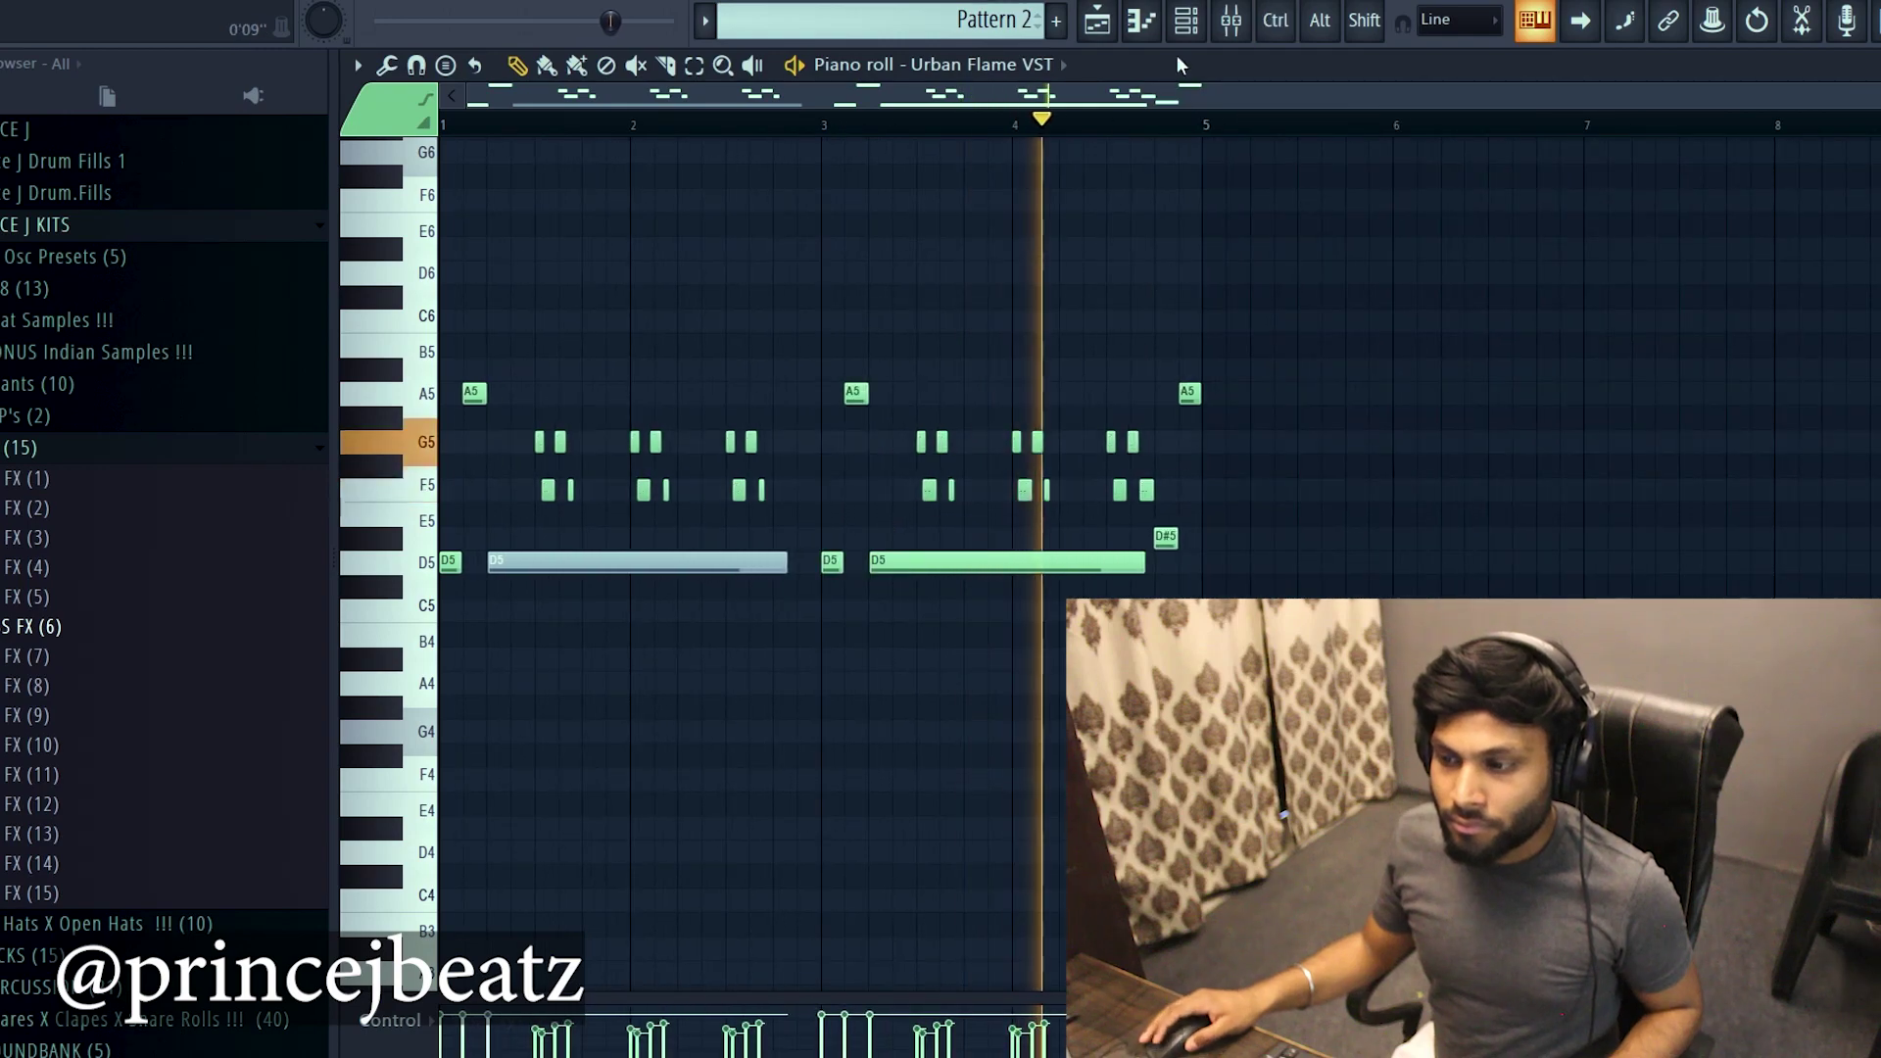
pyautogui.press('space')
# Open the Urban Flame VST instrument from the channel rack to check its preset, and close it.
pyautogui.click(1186, 21)
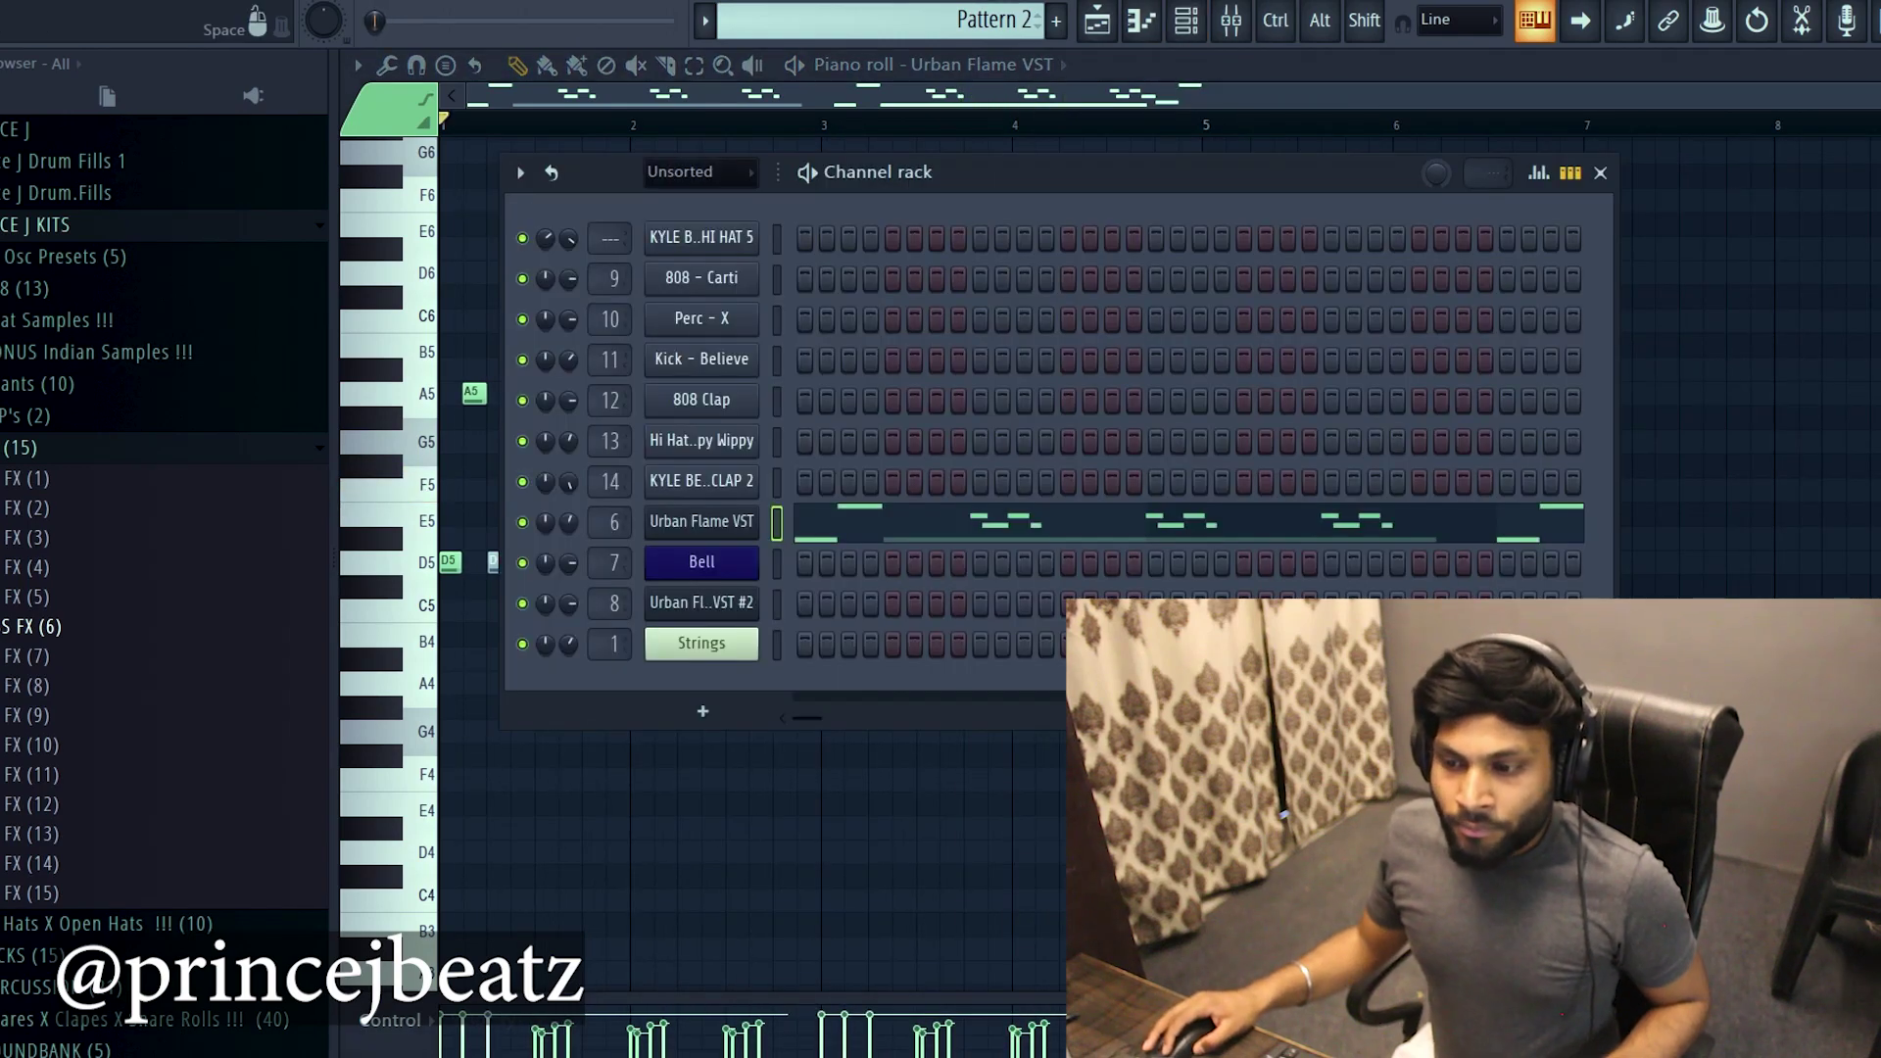
pyautogui.click(755, 524)
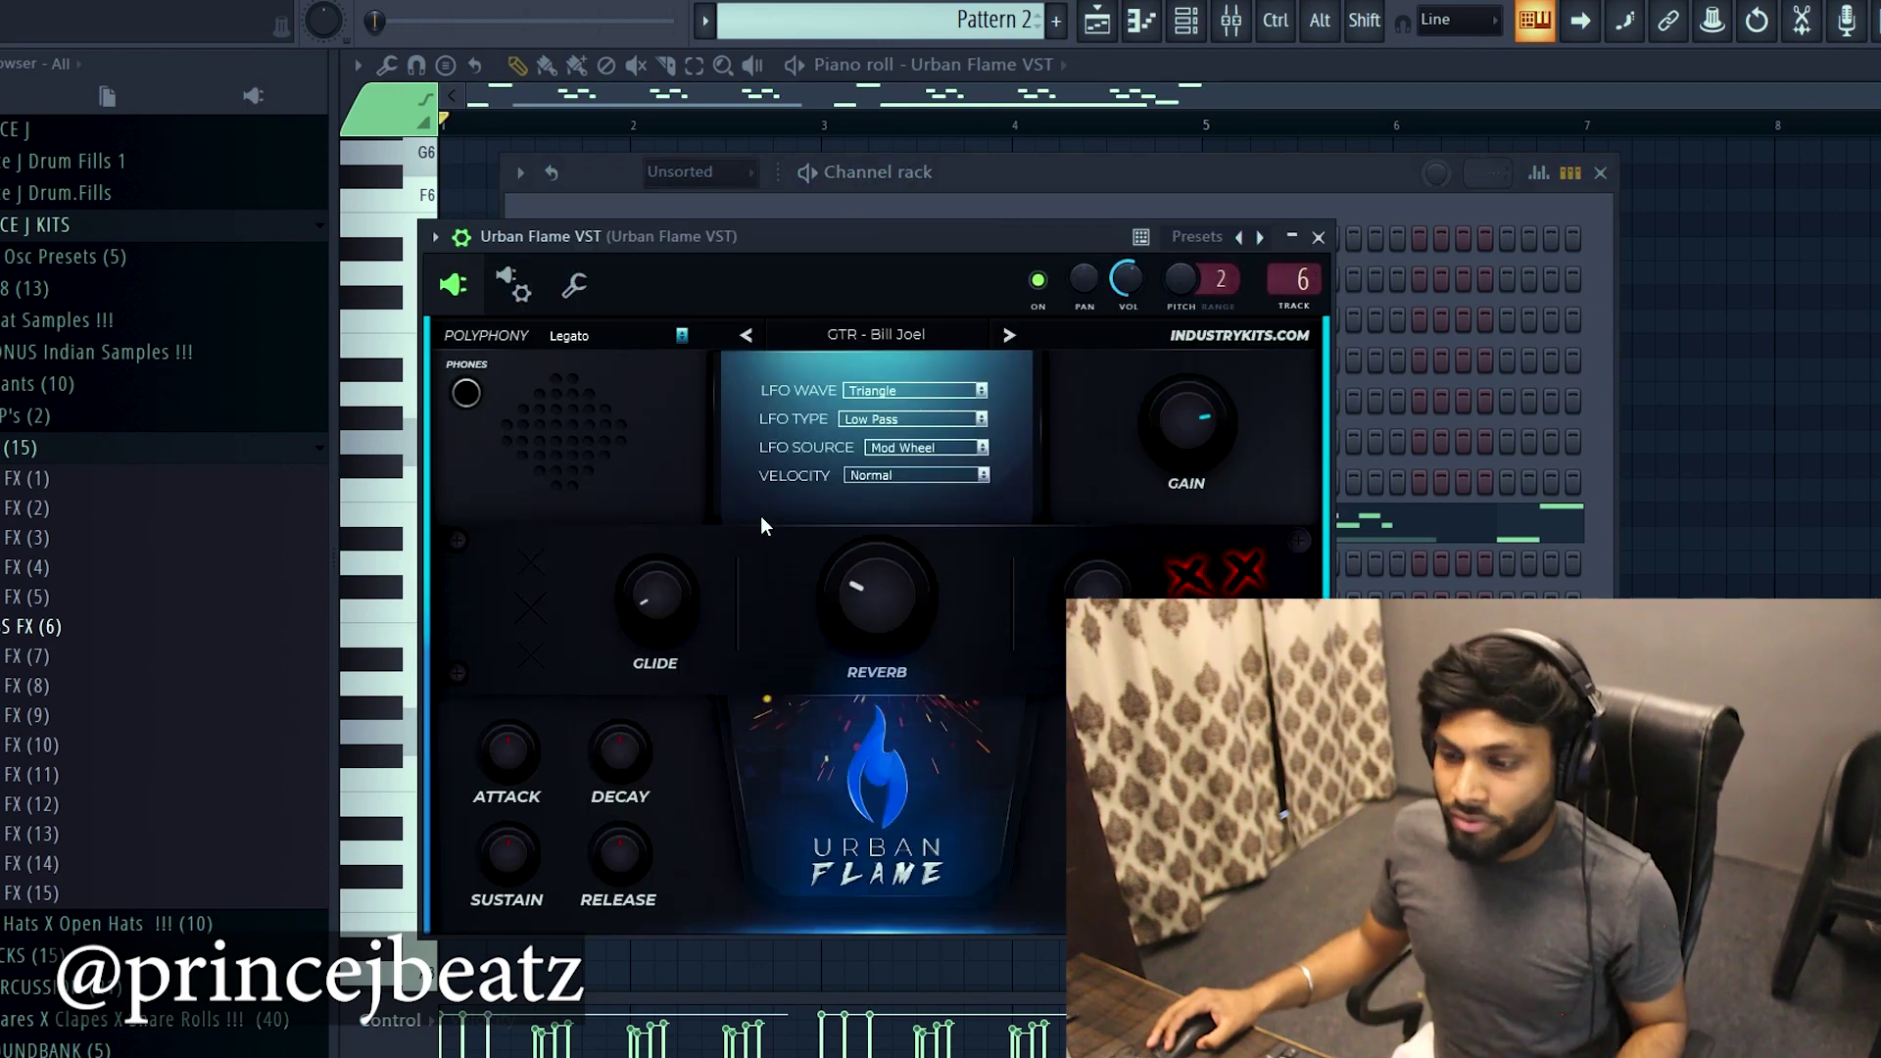
pyautogui.press('Escape')
# Play Pattern 3 and view the Bell channel's notes in the piano roll, stopping playback at the end.
pyautogui.scroll(-1, 960, 22)
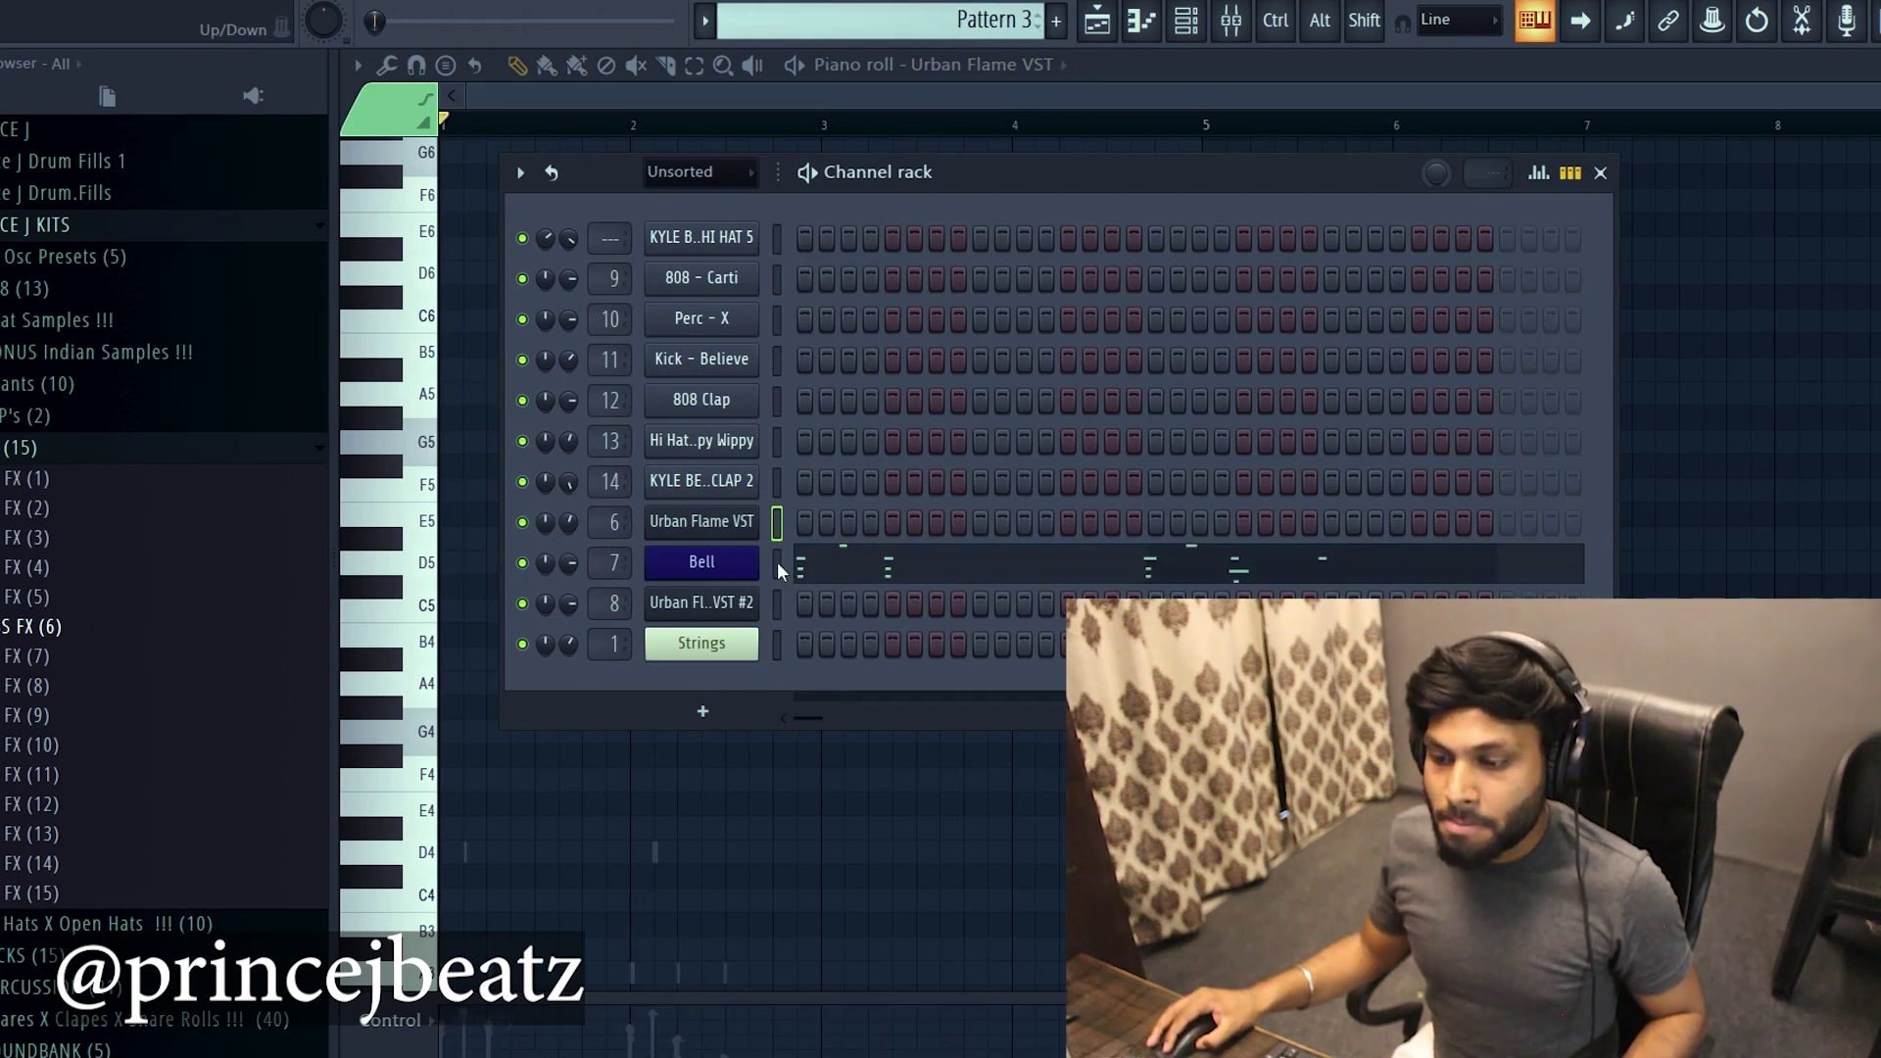
pyautogui.press('space')
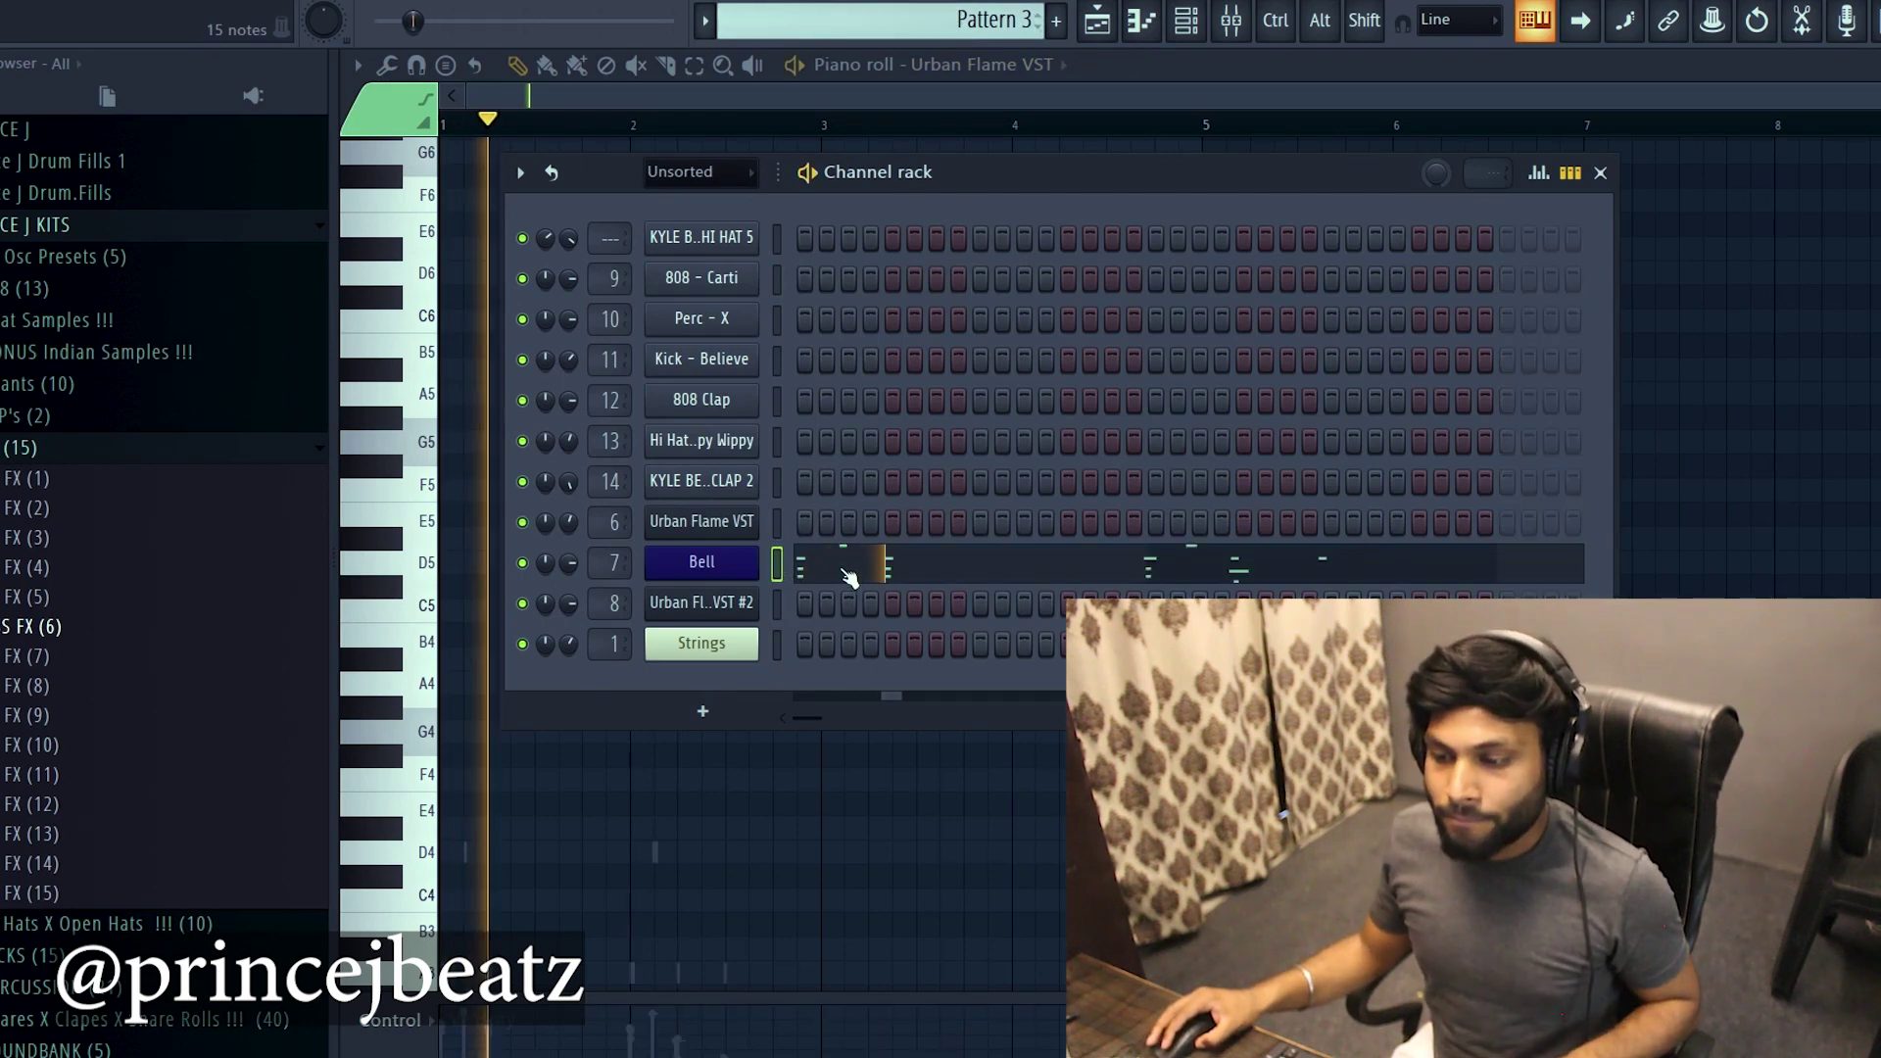
pyautogui.click(875, 573)
pyautogui.scroll(-5, 735, 580)
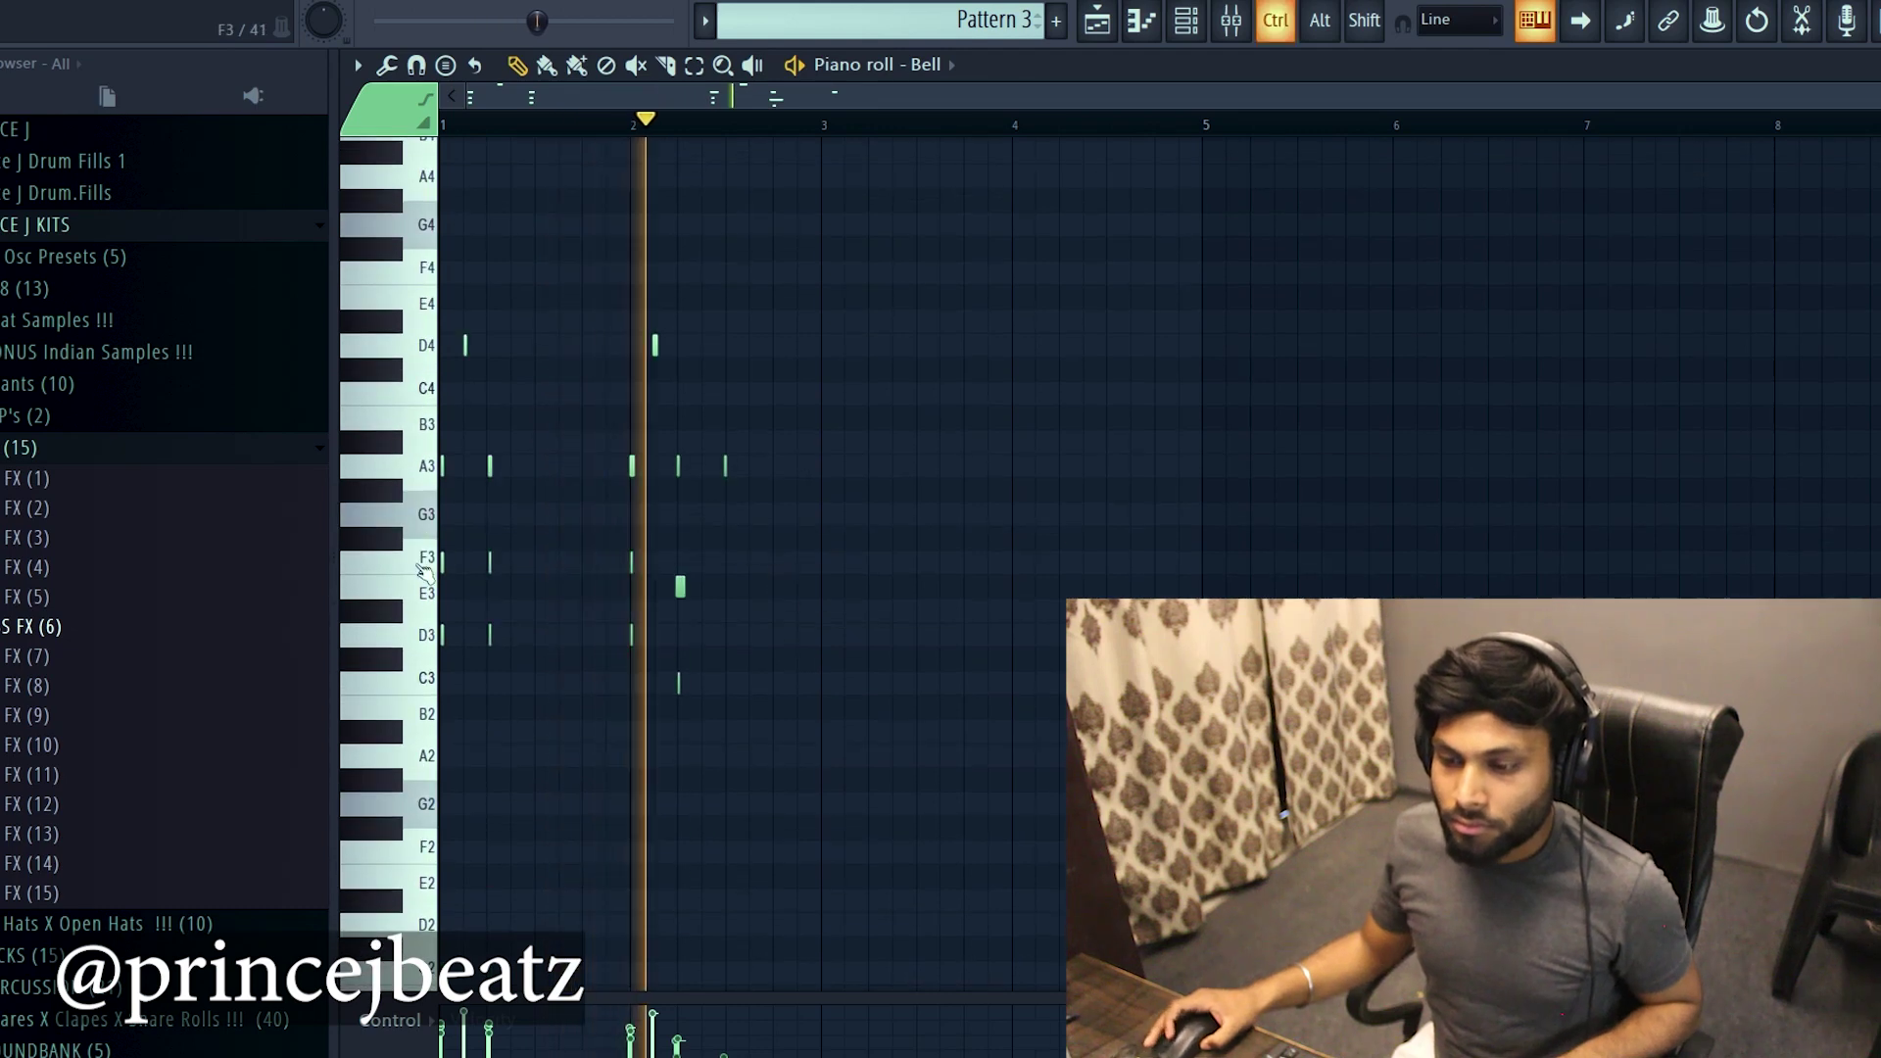
pyautogui.scroll(3, 422, 566)
pyautogui.press('space')
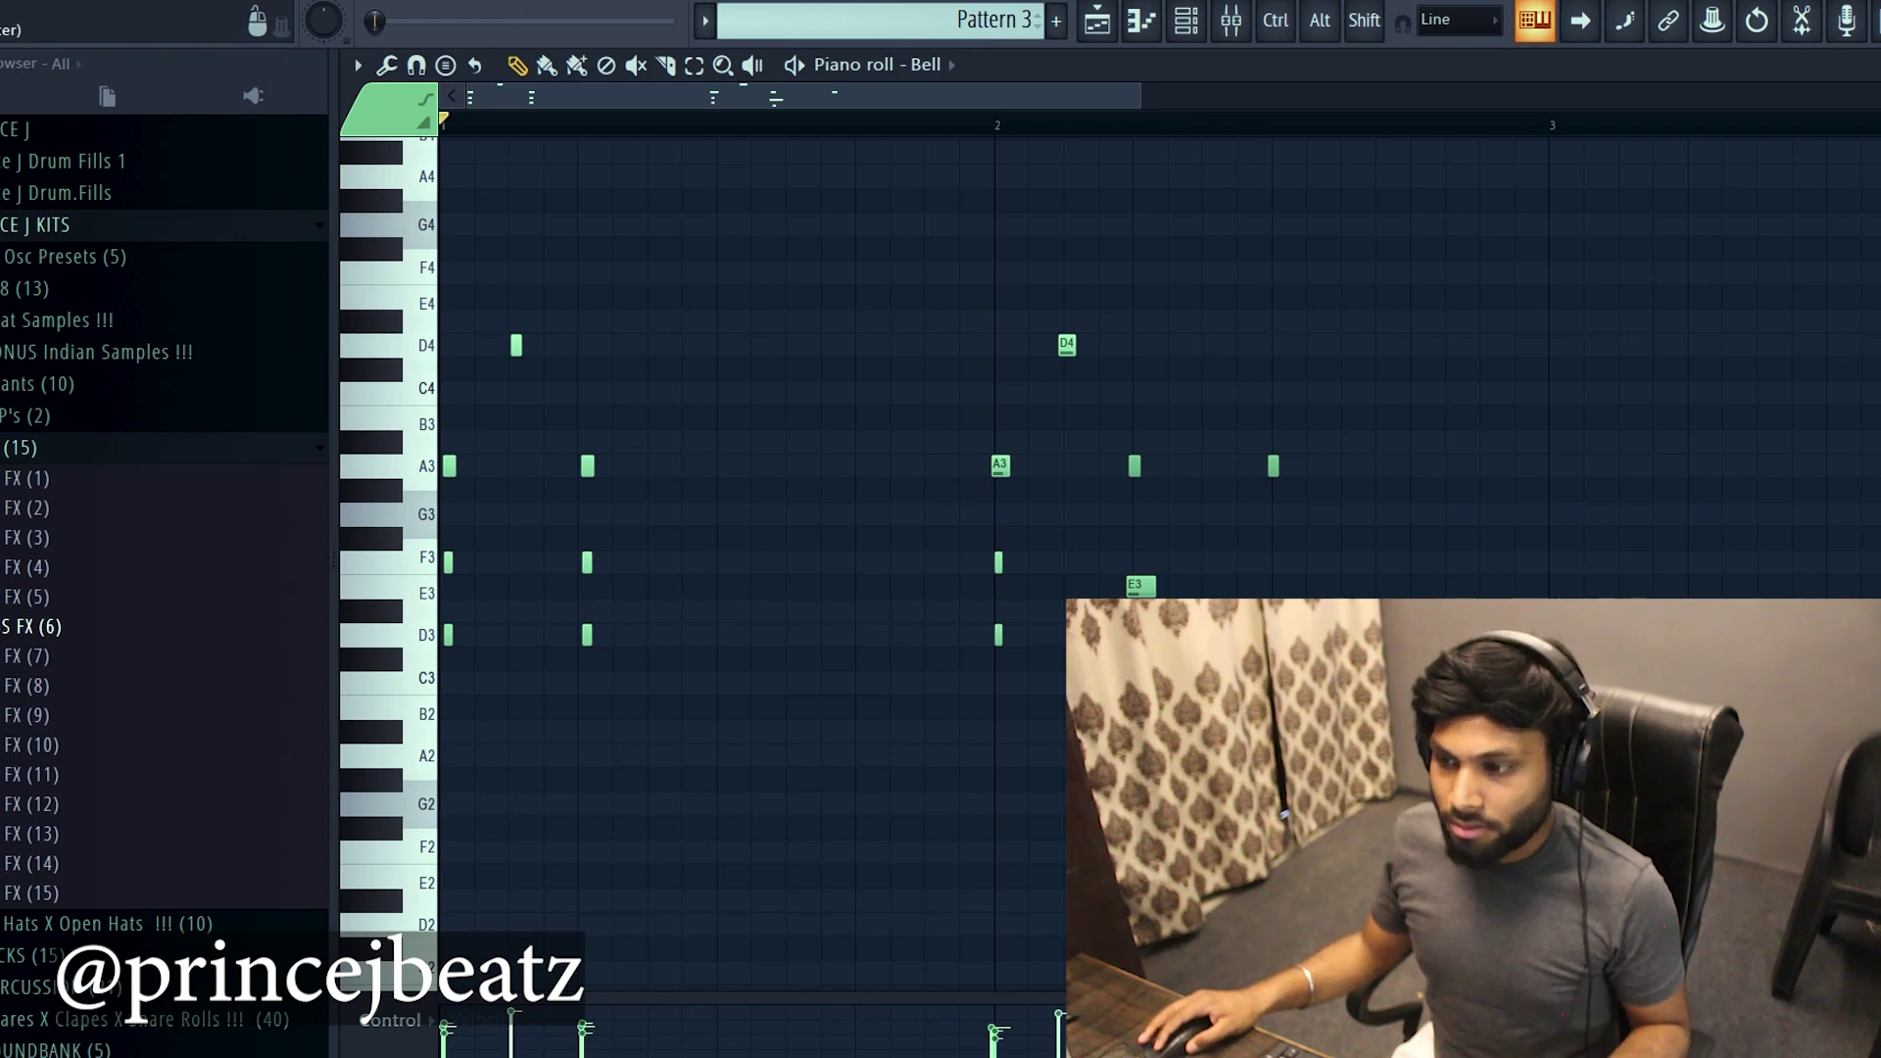
# Glance at the mixer, open the Bell channel's instrument to check its preset, and close it.
pyautogui.click(1231, 20)
pyautogui.click(418, 885)
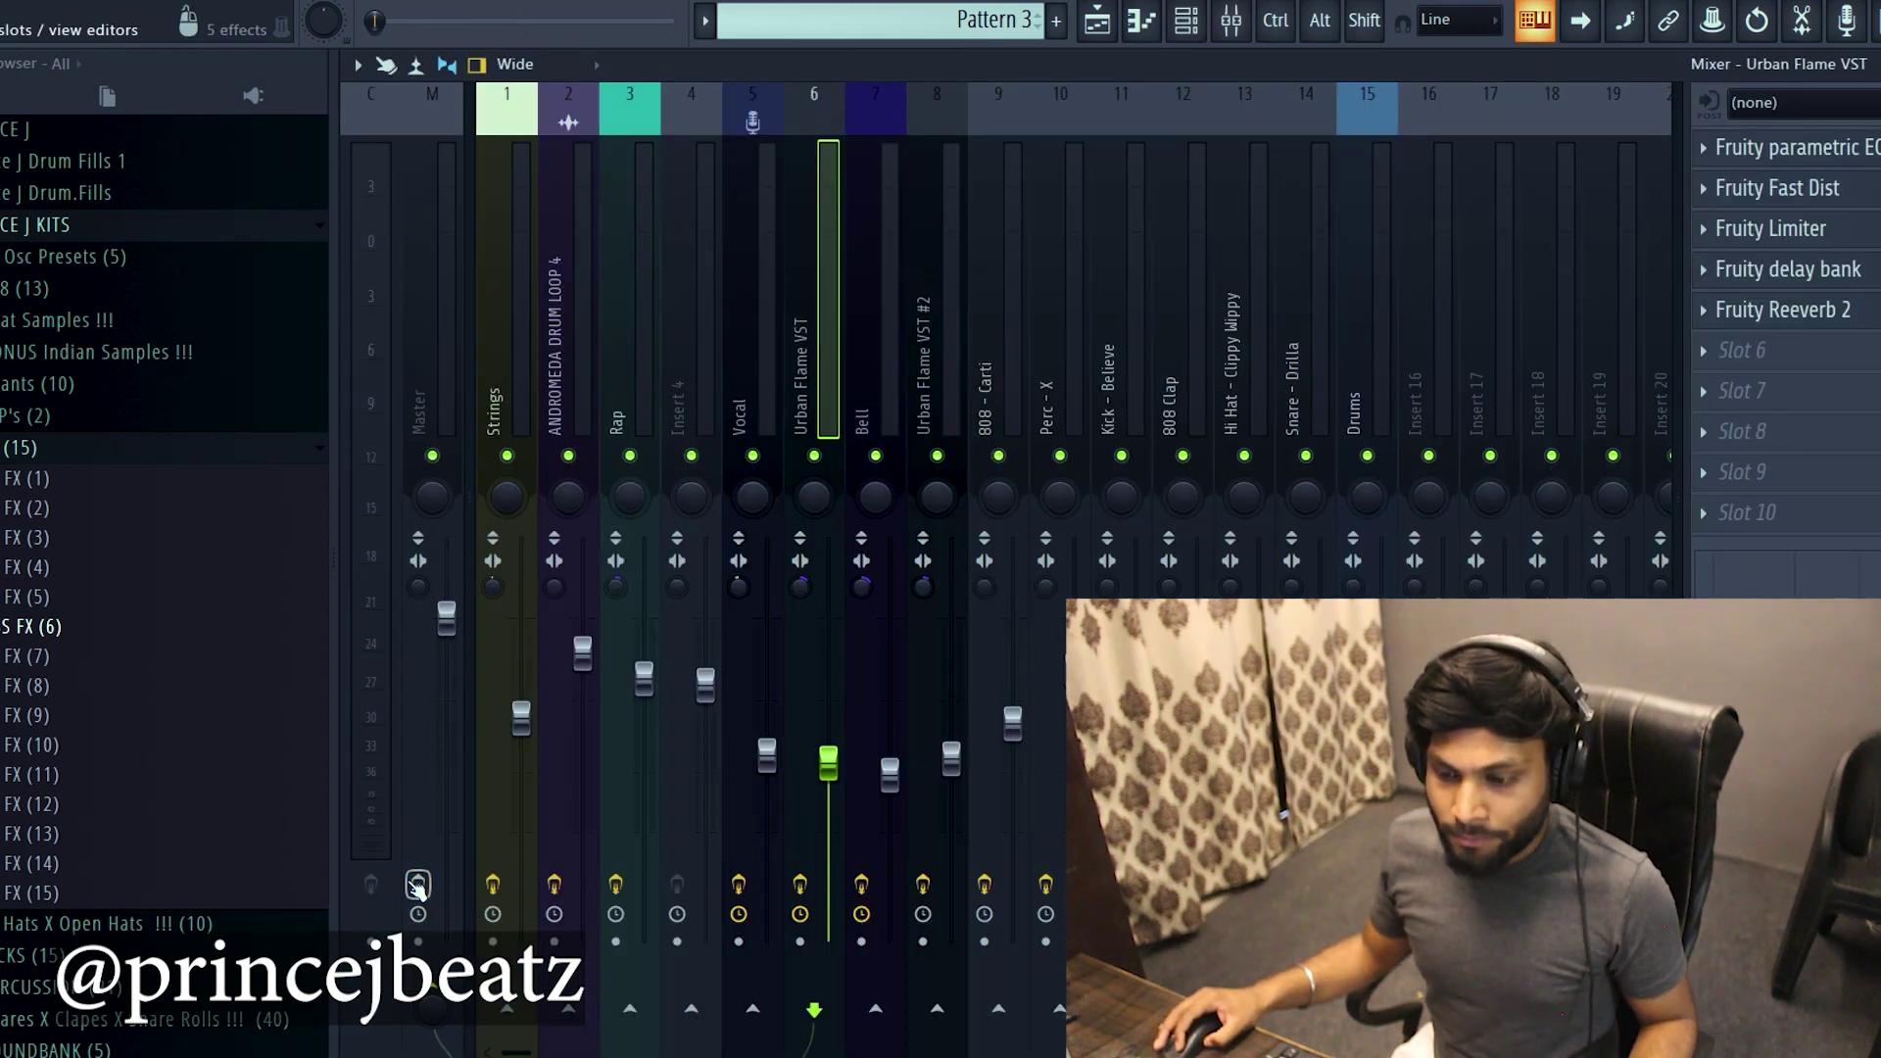
pyautogui.click(1184, 21)
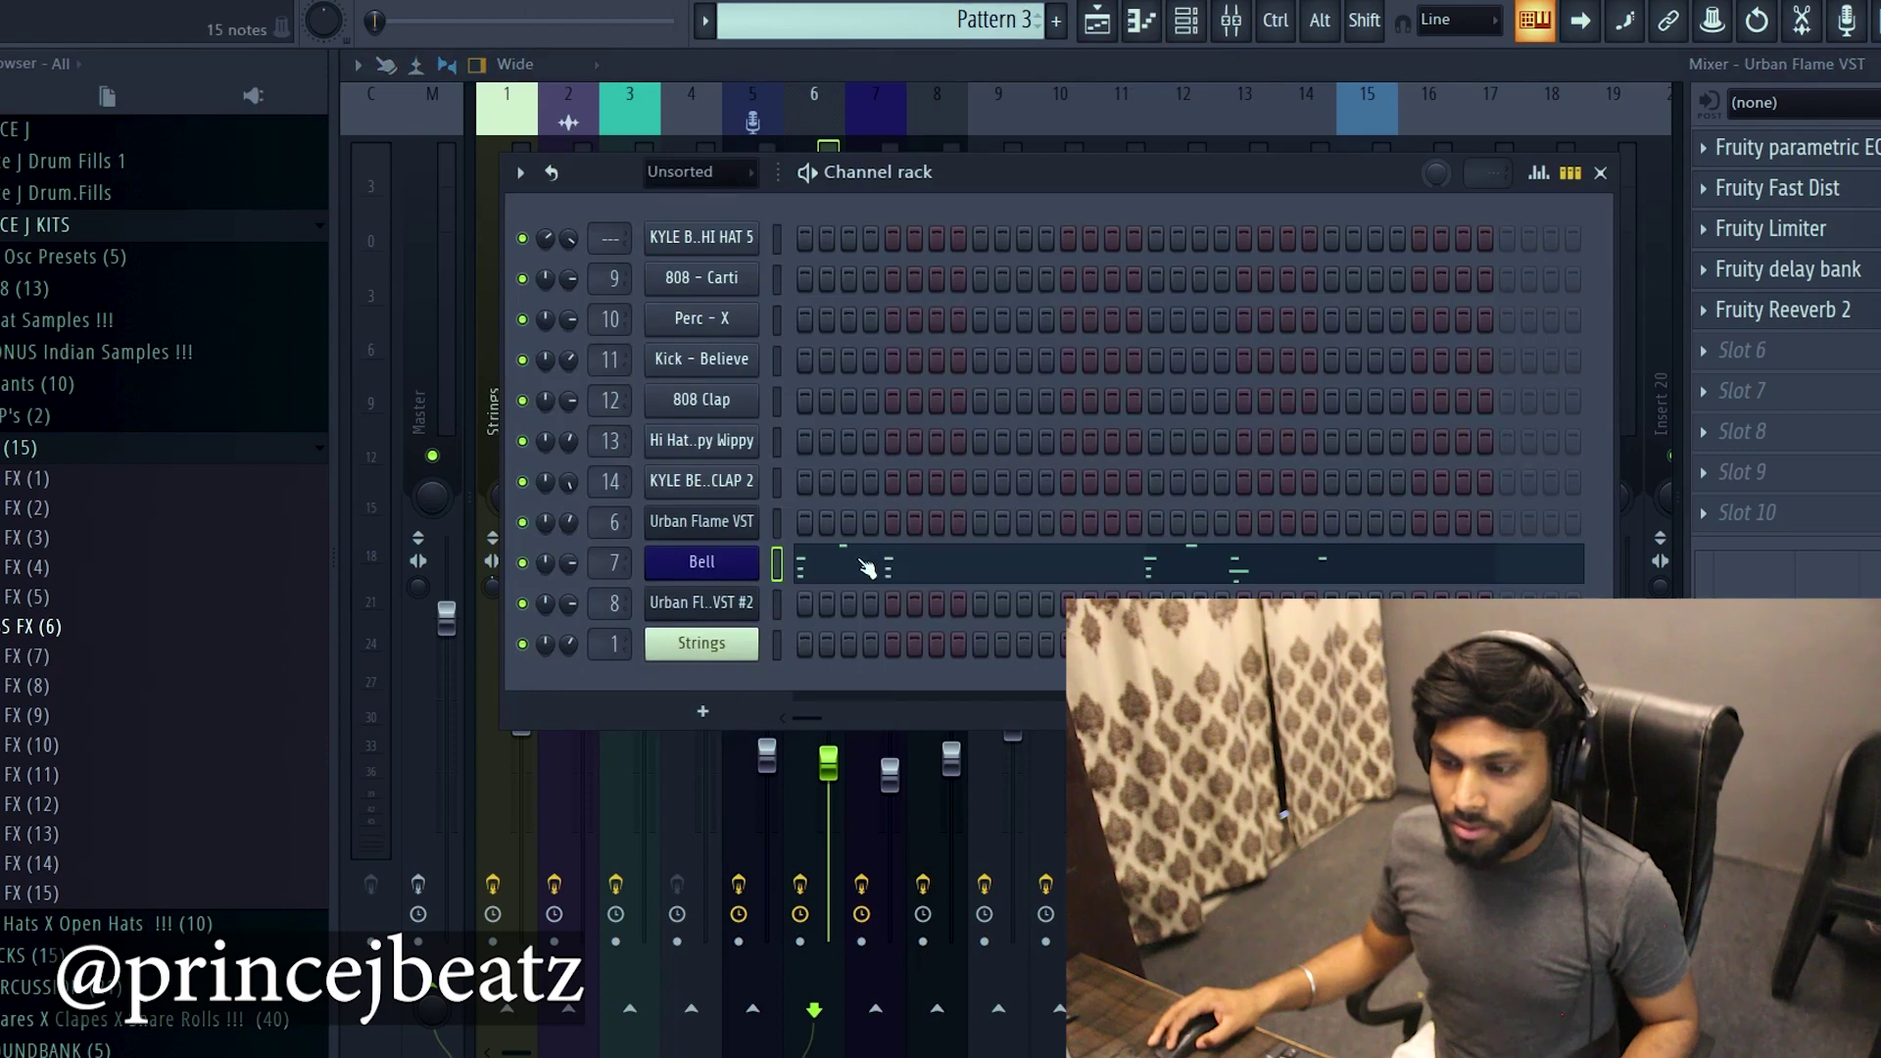
pyautogui.click(712, 578)
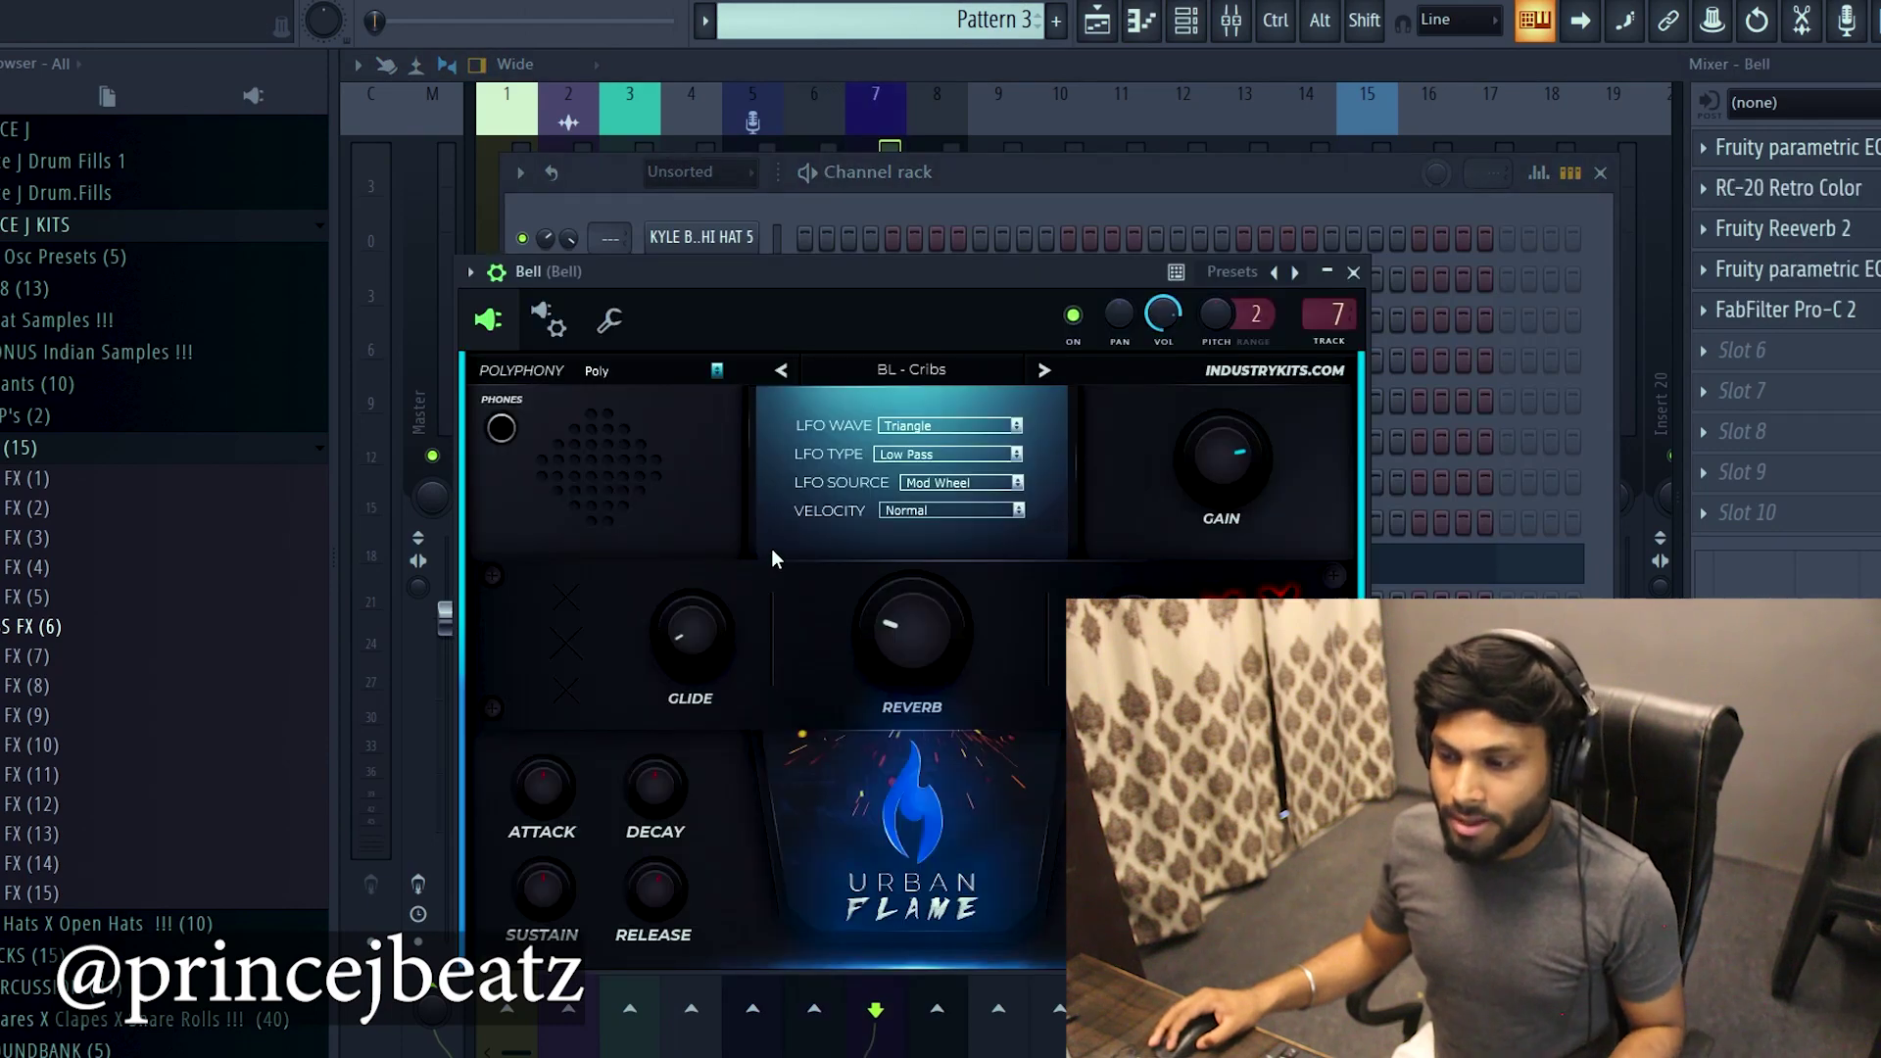
pyautogui.press('Escape')
# Reopen the Bell piano roll for Pattern 3 and select all the notes in the first bar.
pyautogui.click(882, 571)
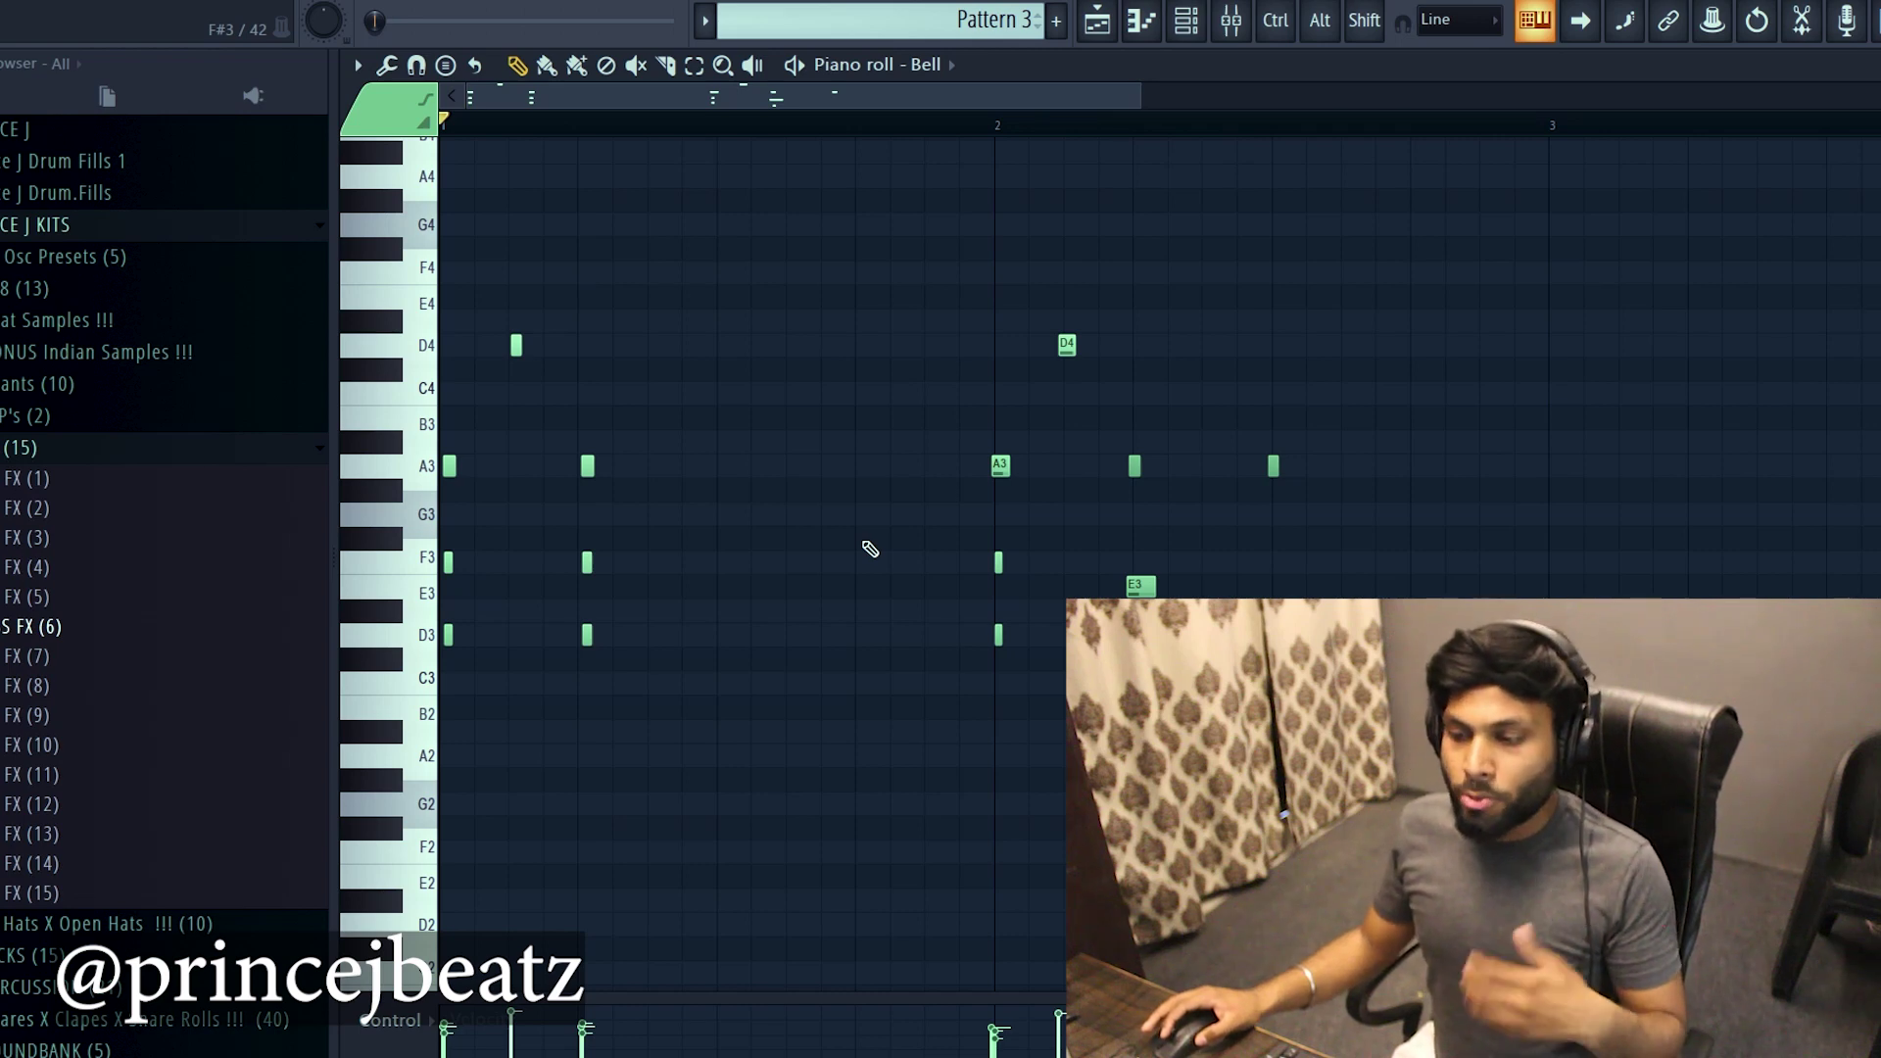
pyautogui.scroll(2, 549, 647)
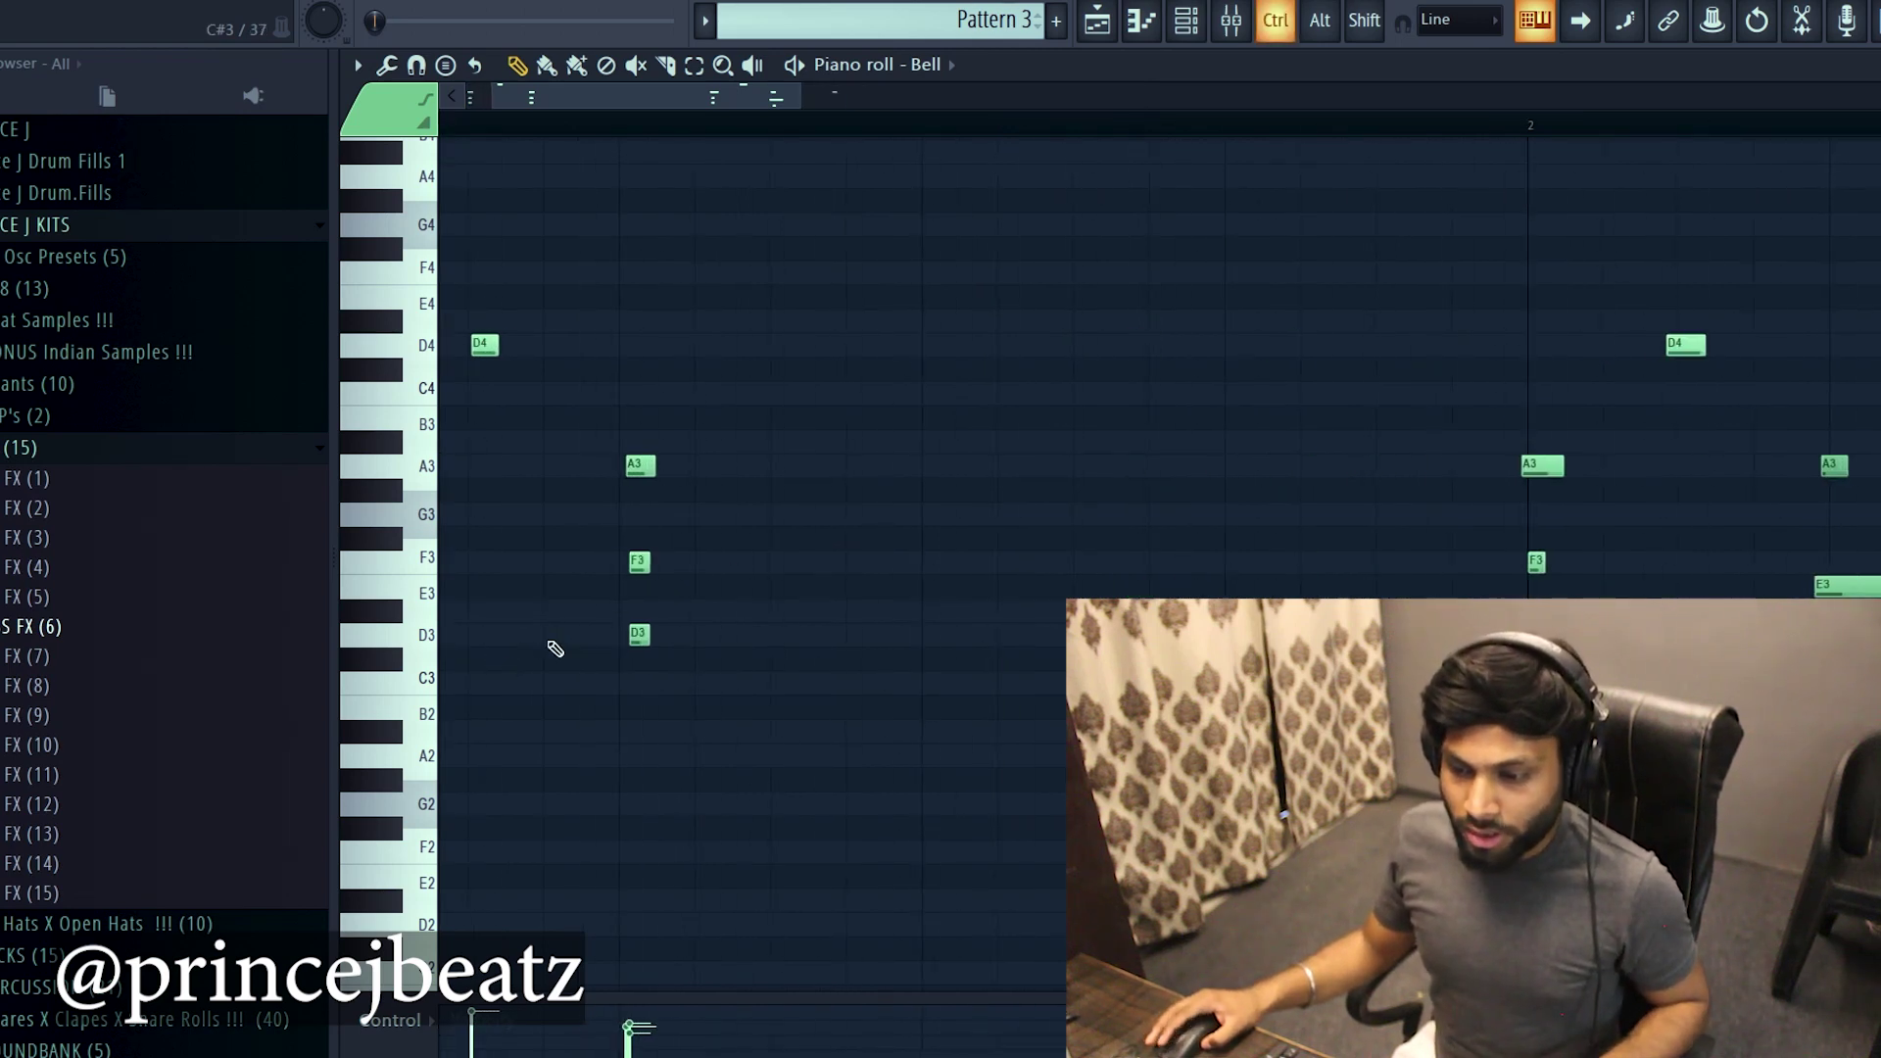
pyautogui.moveTo(843, 747); pyautogui.dragTo(292, 287)
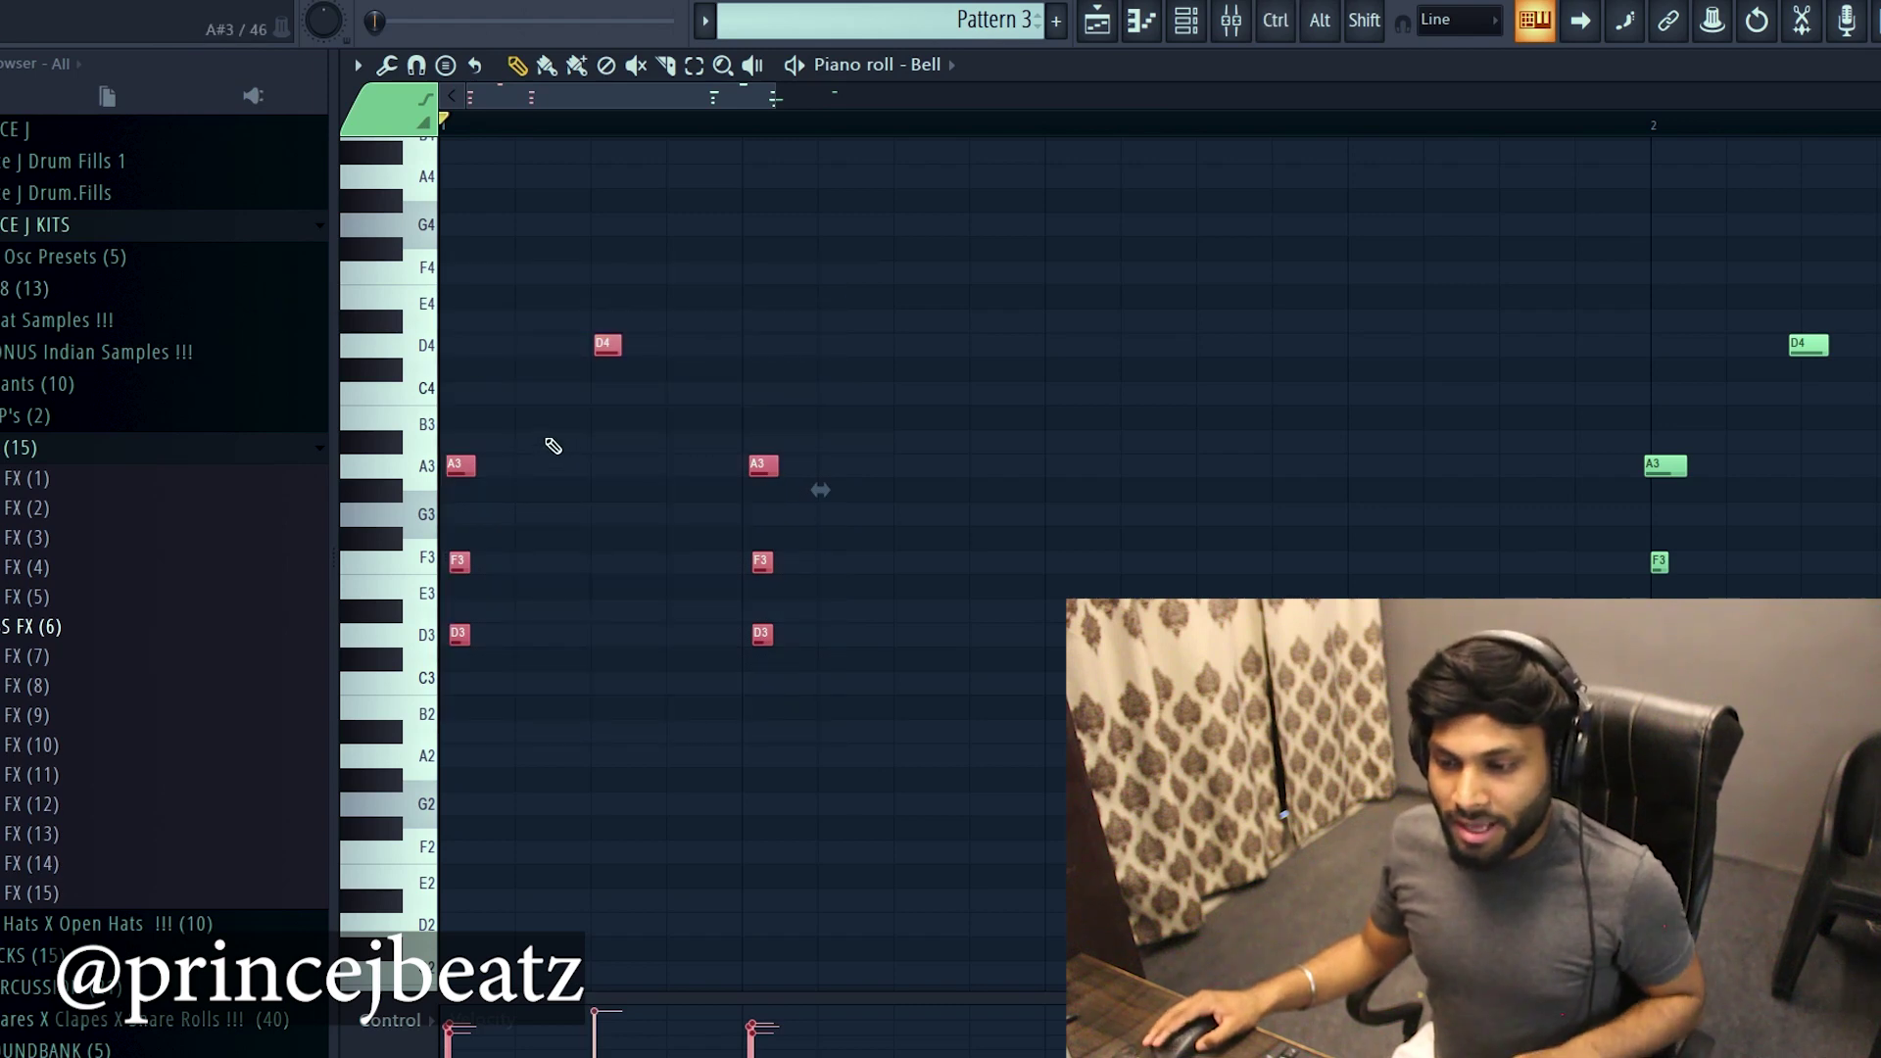
pyautogui.scroll(3, 405, 534)
pyautogui.scroll(-6, 588, 499)
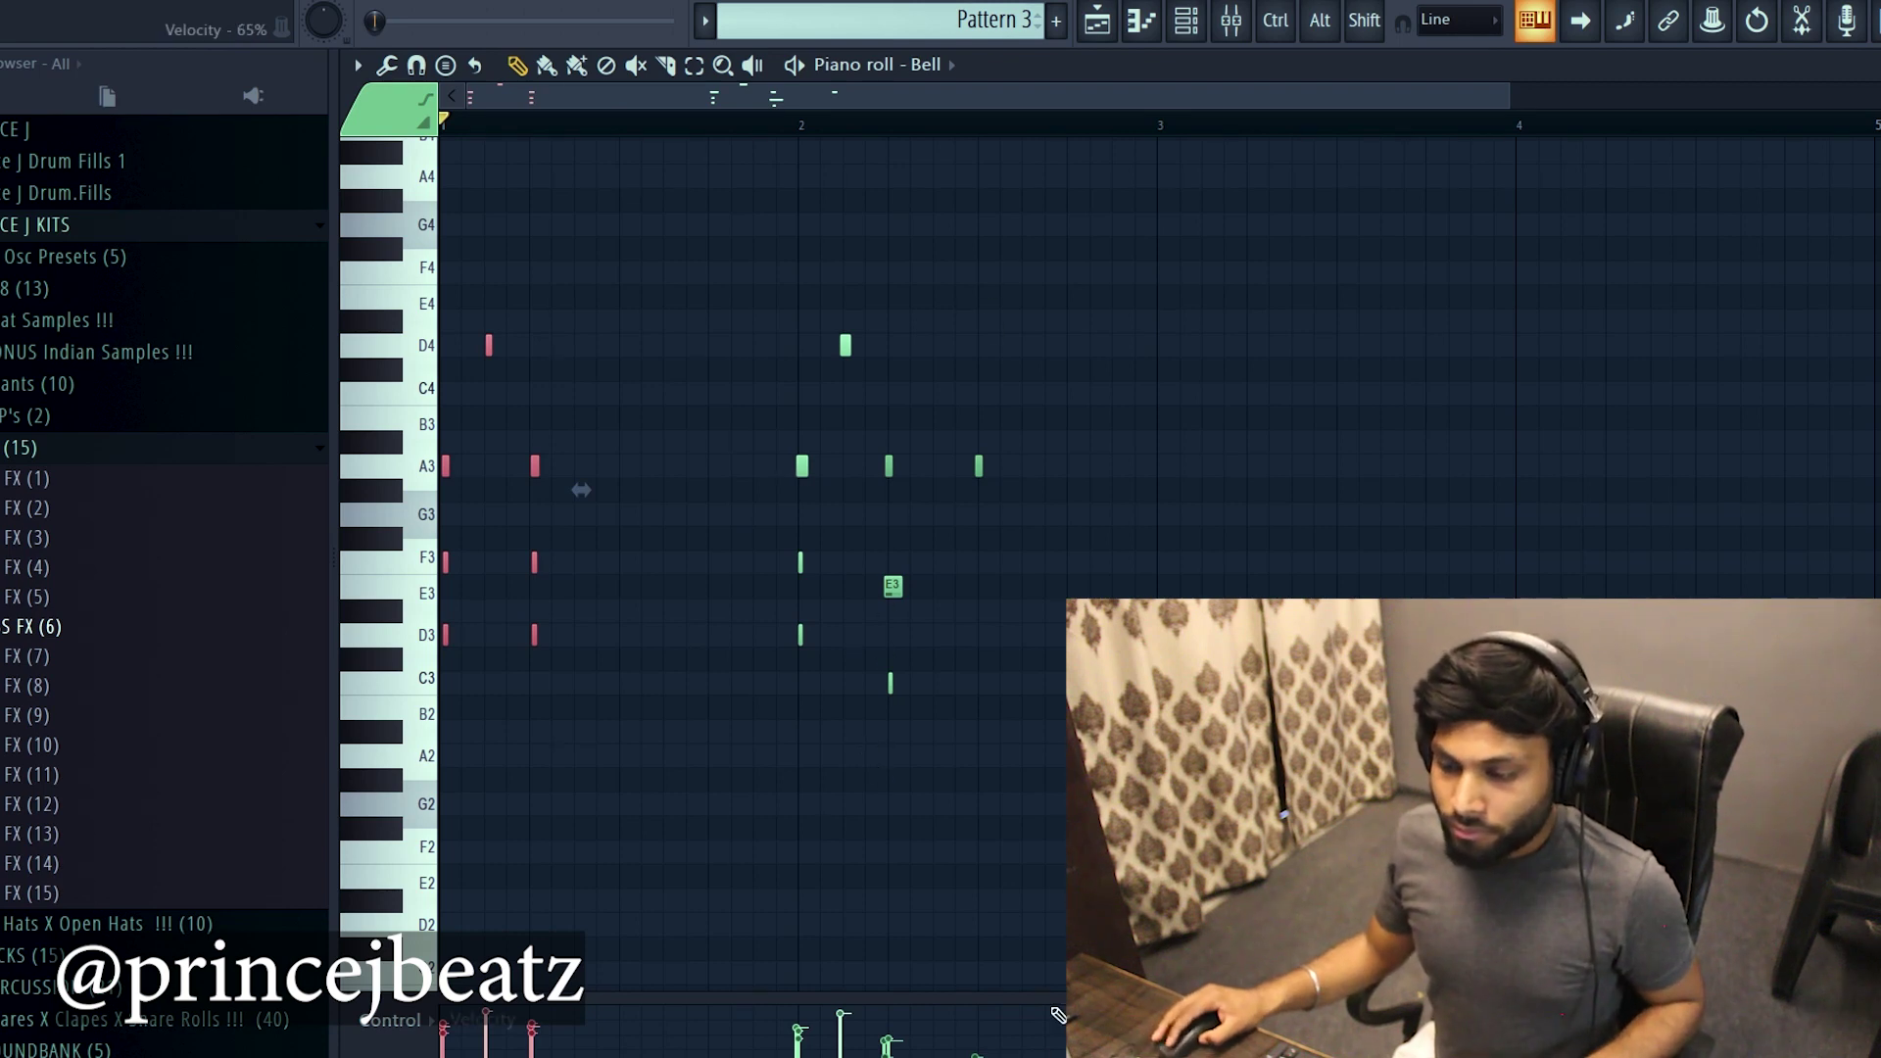
# Play Pattern 4, view its Bell notes in the piano roll, stop playback and return to the channel rack.
pyautogui.click(1189, 27)
pyautogui.scroll(-1, 992, 23)
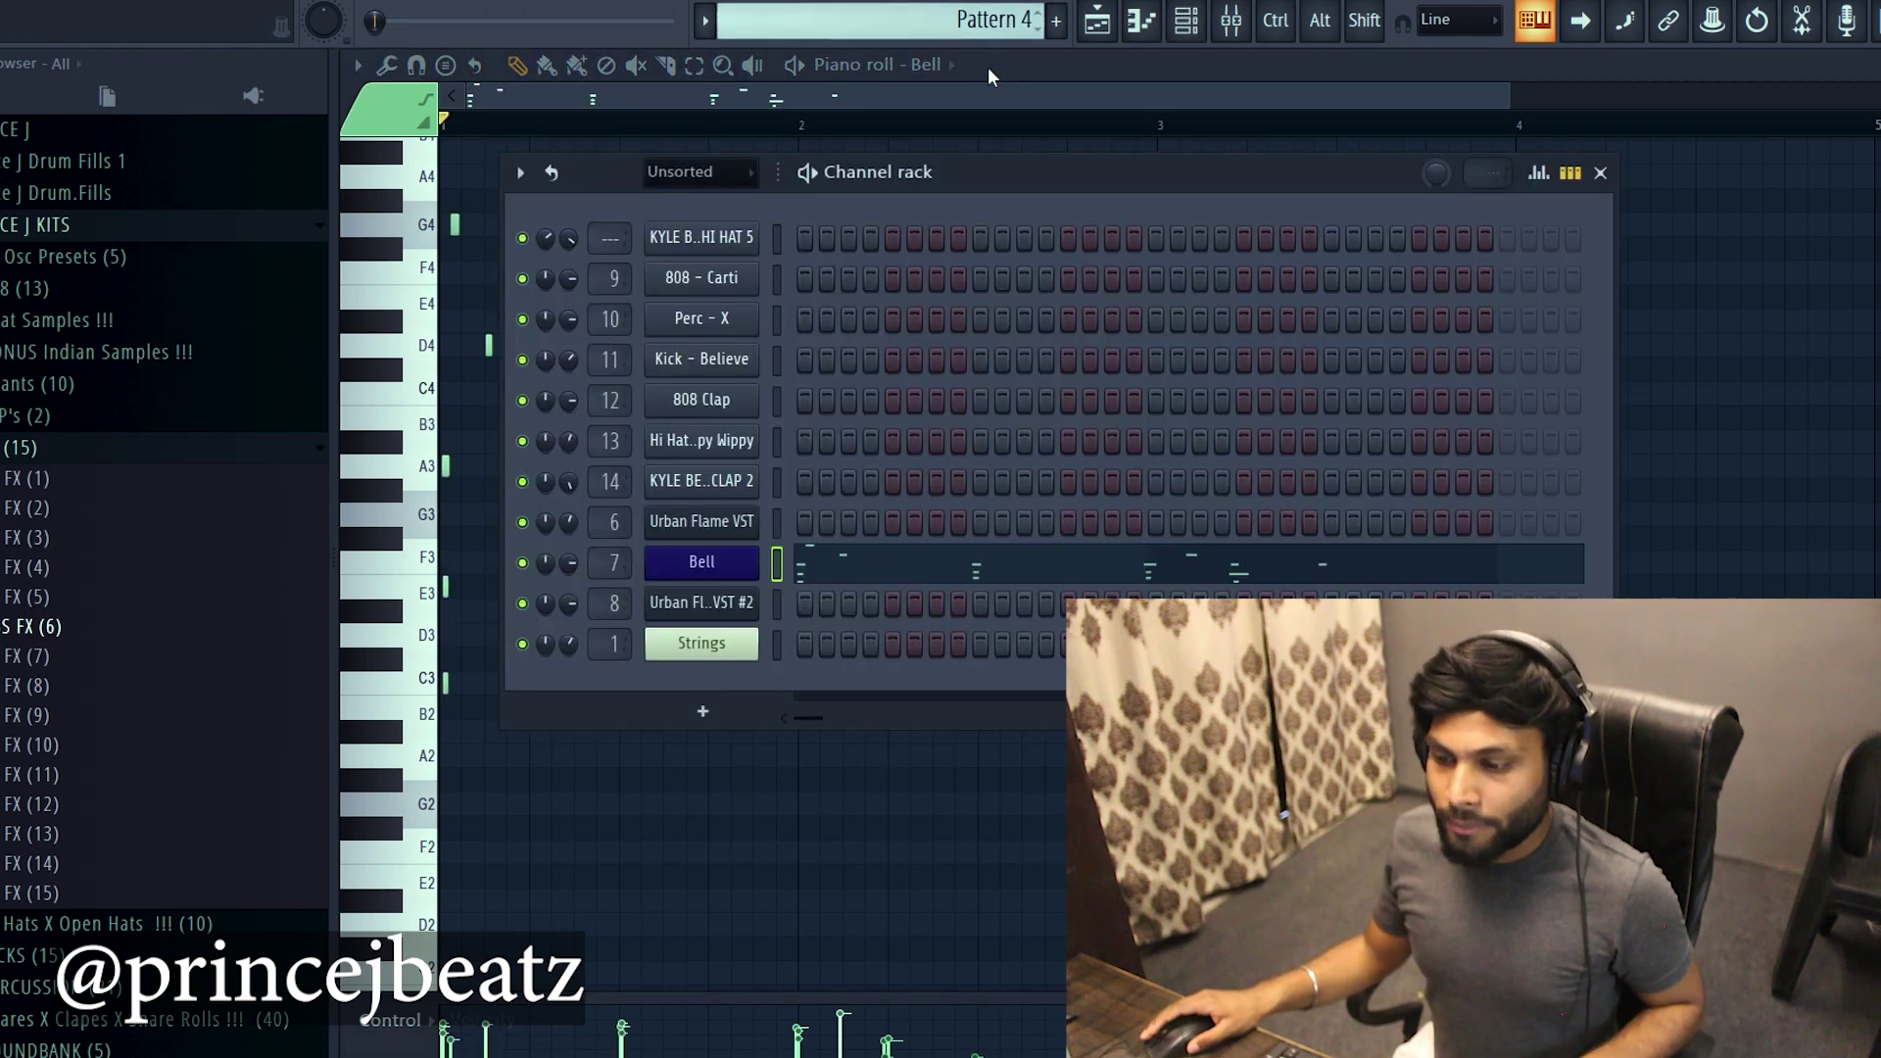
pyautogui.press('space')
pyautogui.click(922, 572)
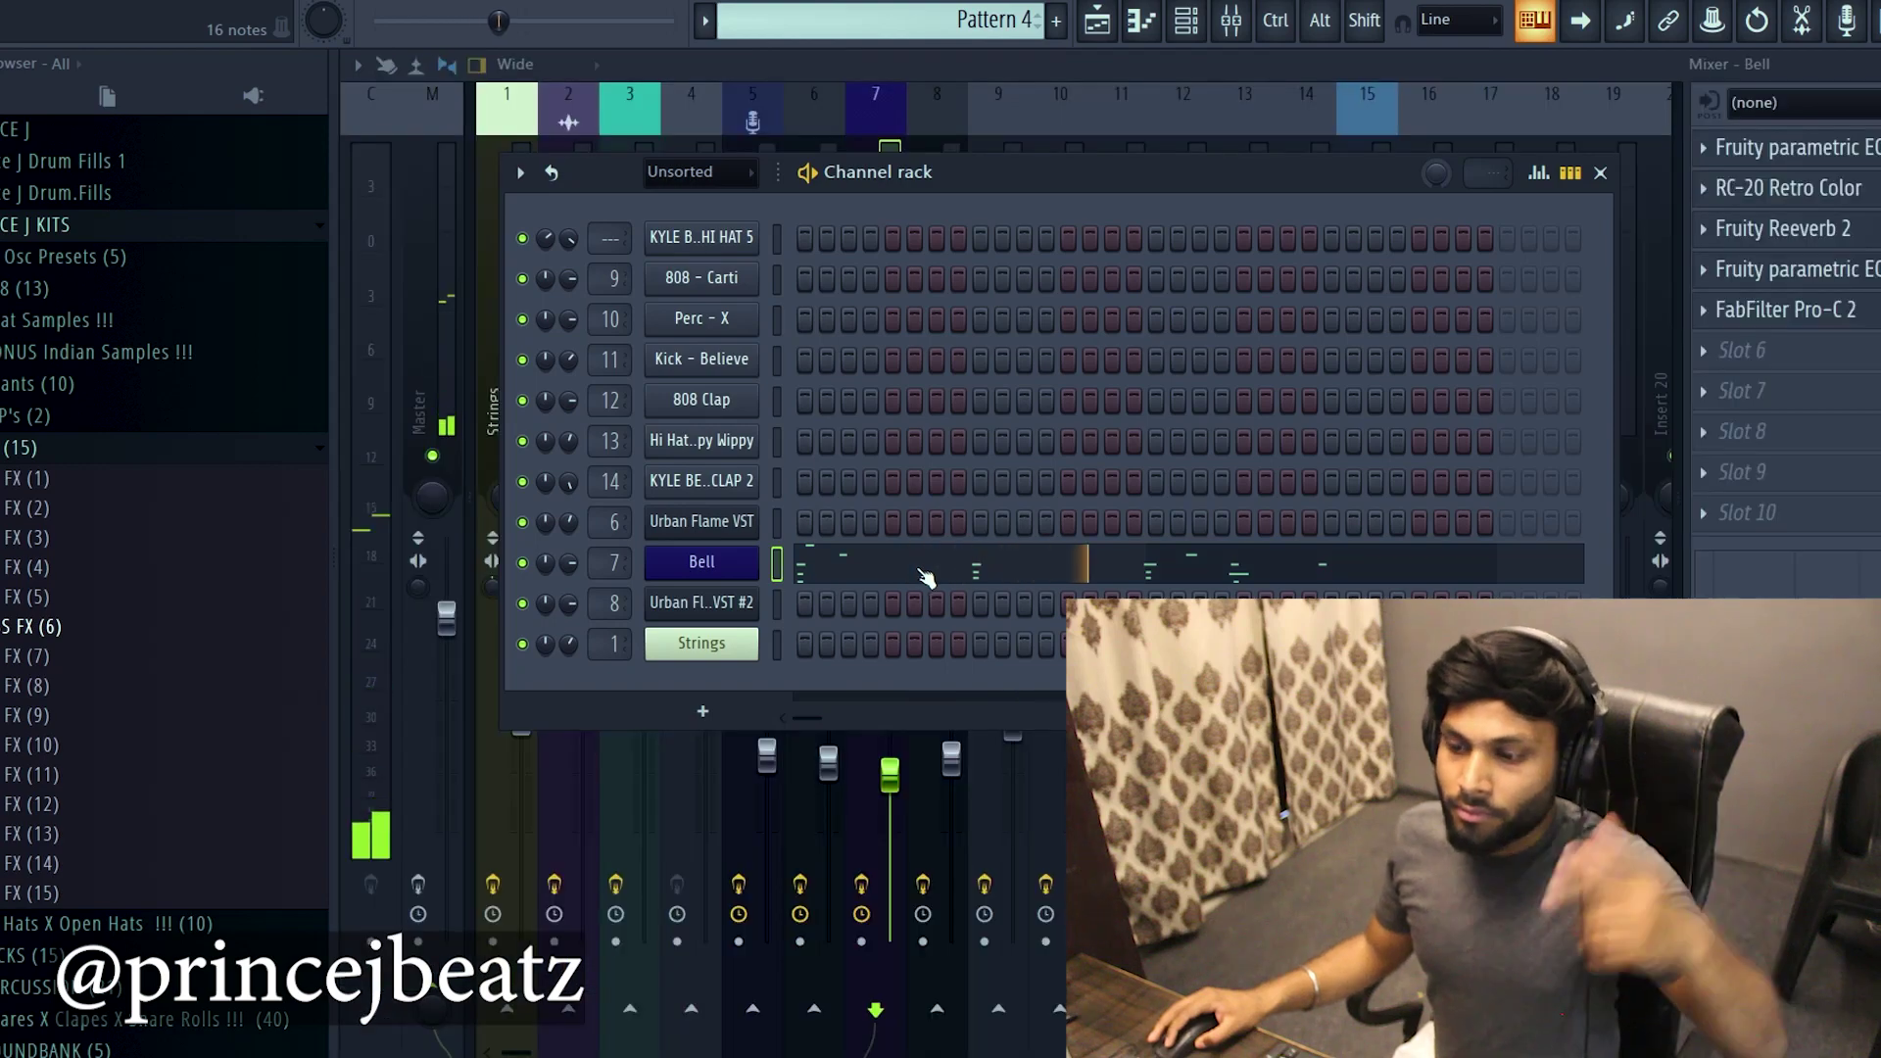
pyautogui.click(922, 573)
pyautogui.press('space')
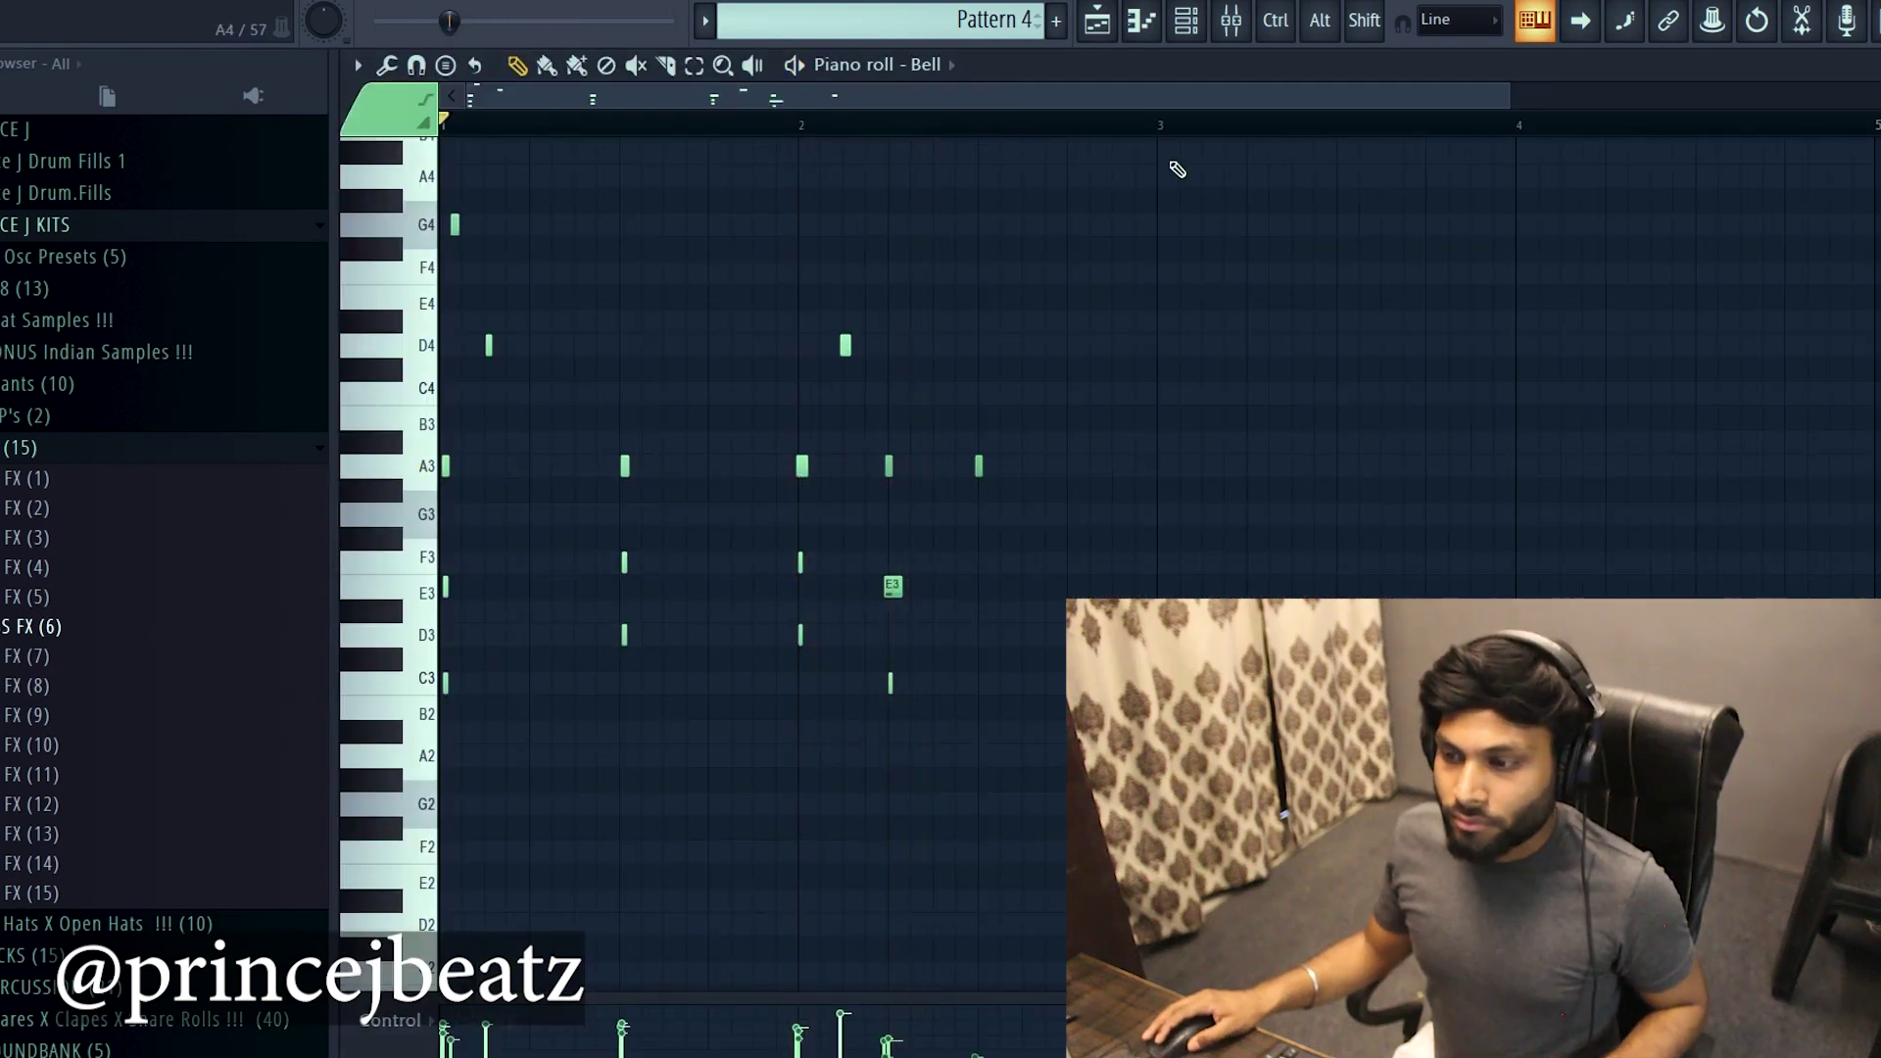
pyautogui.click(1188, 23)
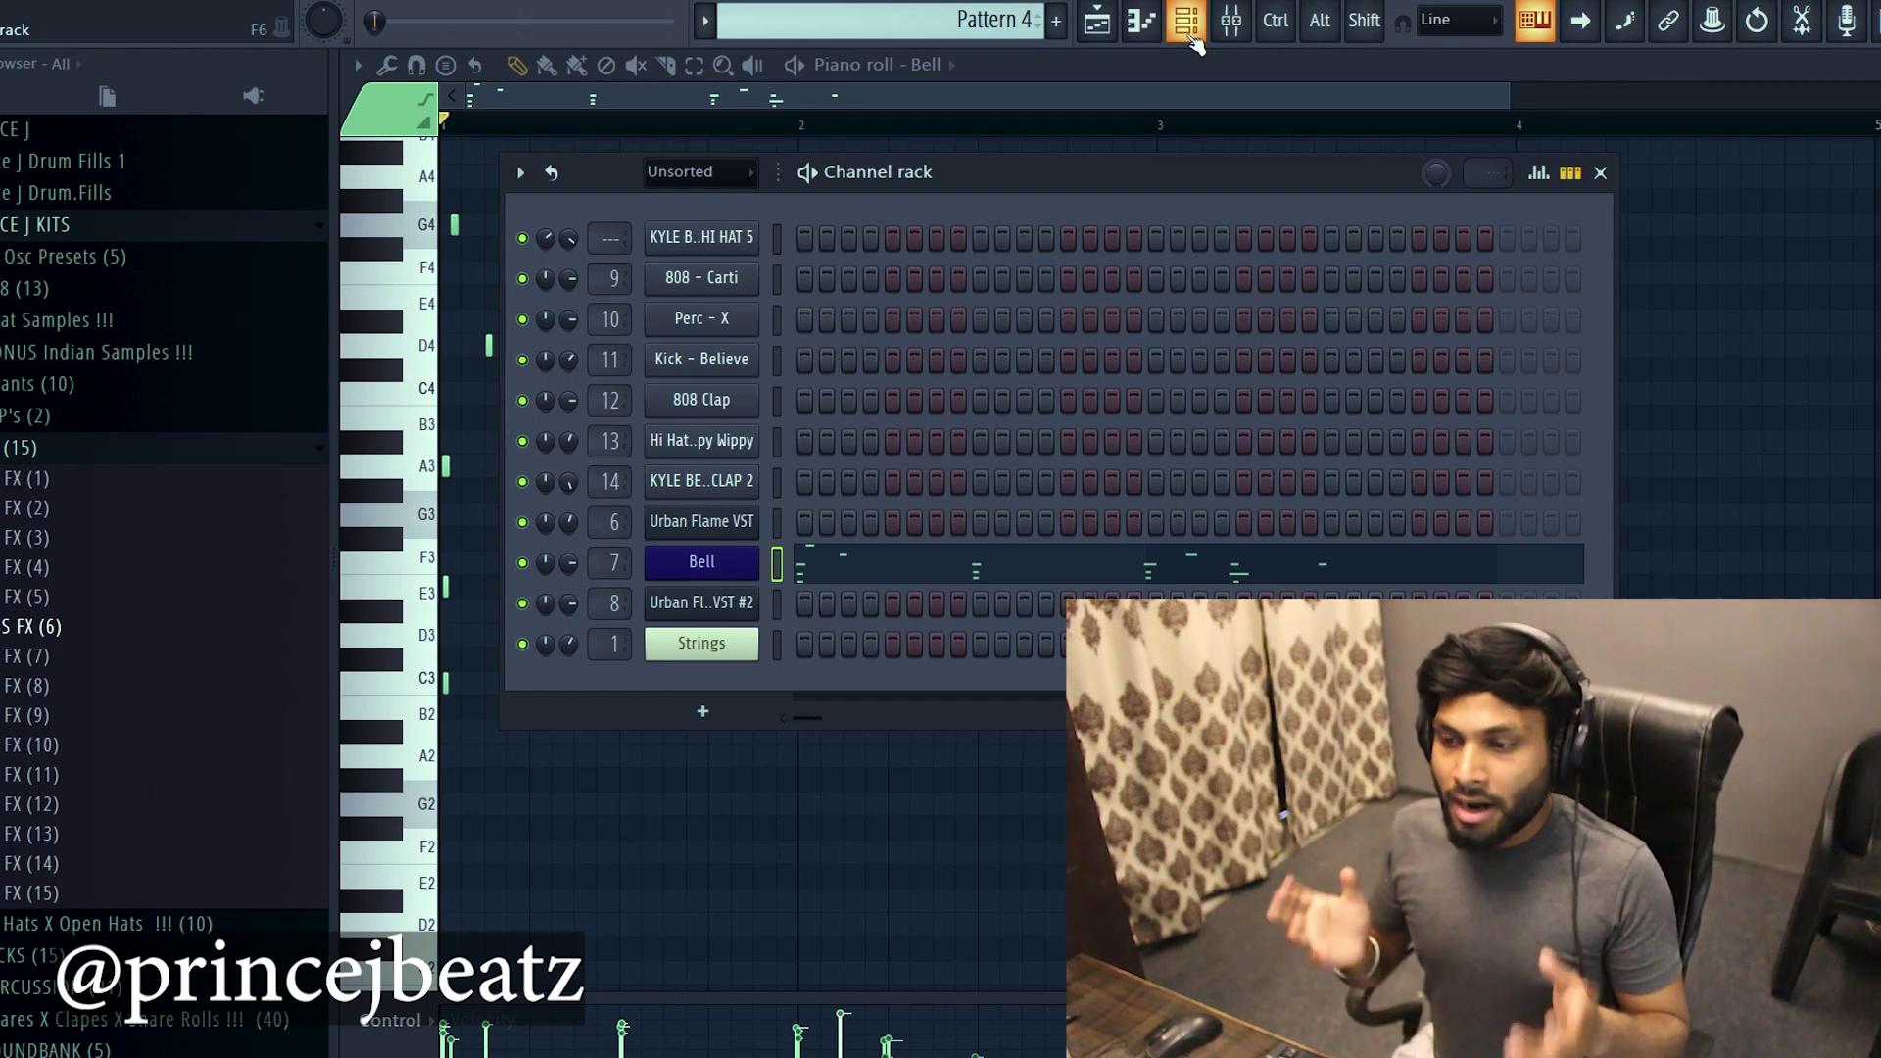
# Go through the patterns to Pattern 7 and check the 808 - Carti channel's sample settings, closing them at the end.
pyautogui.scroll(-1, 996, 24)
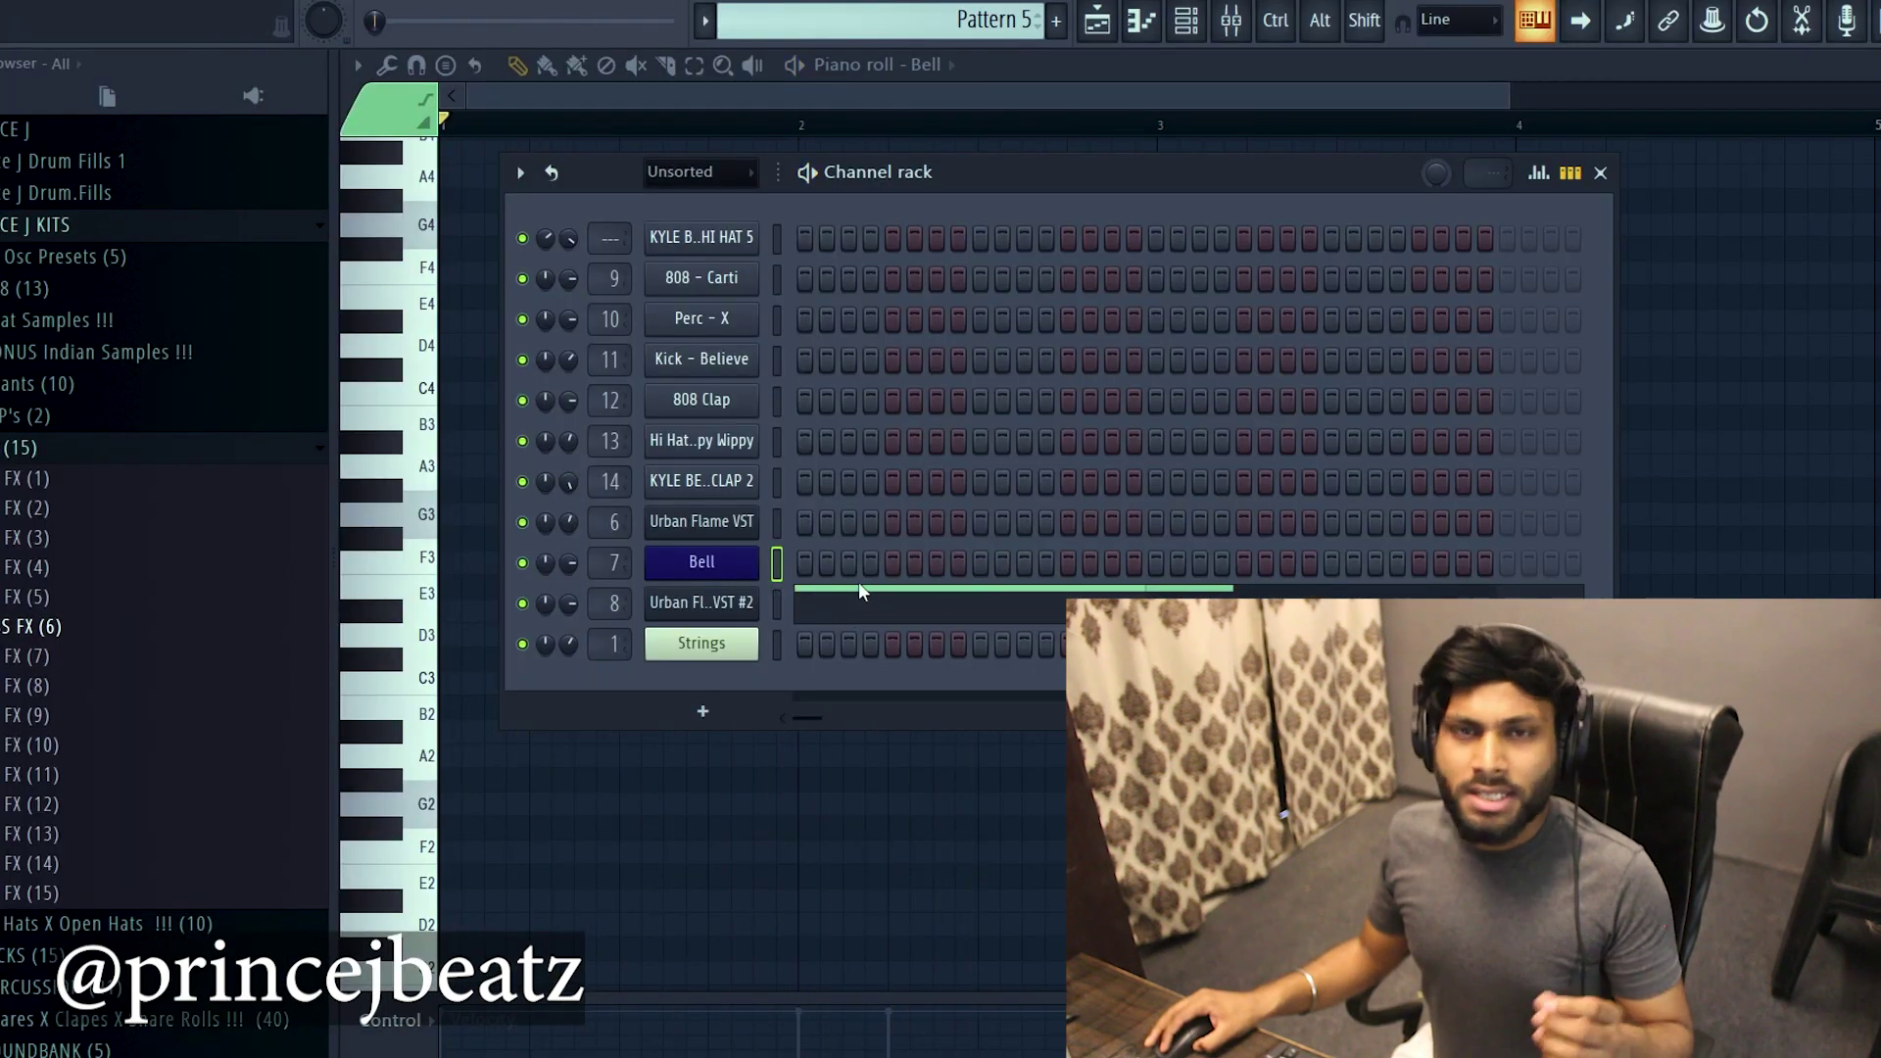
pyautogui.scroll(-1, 938, 22)
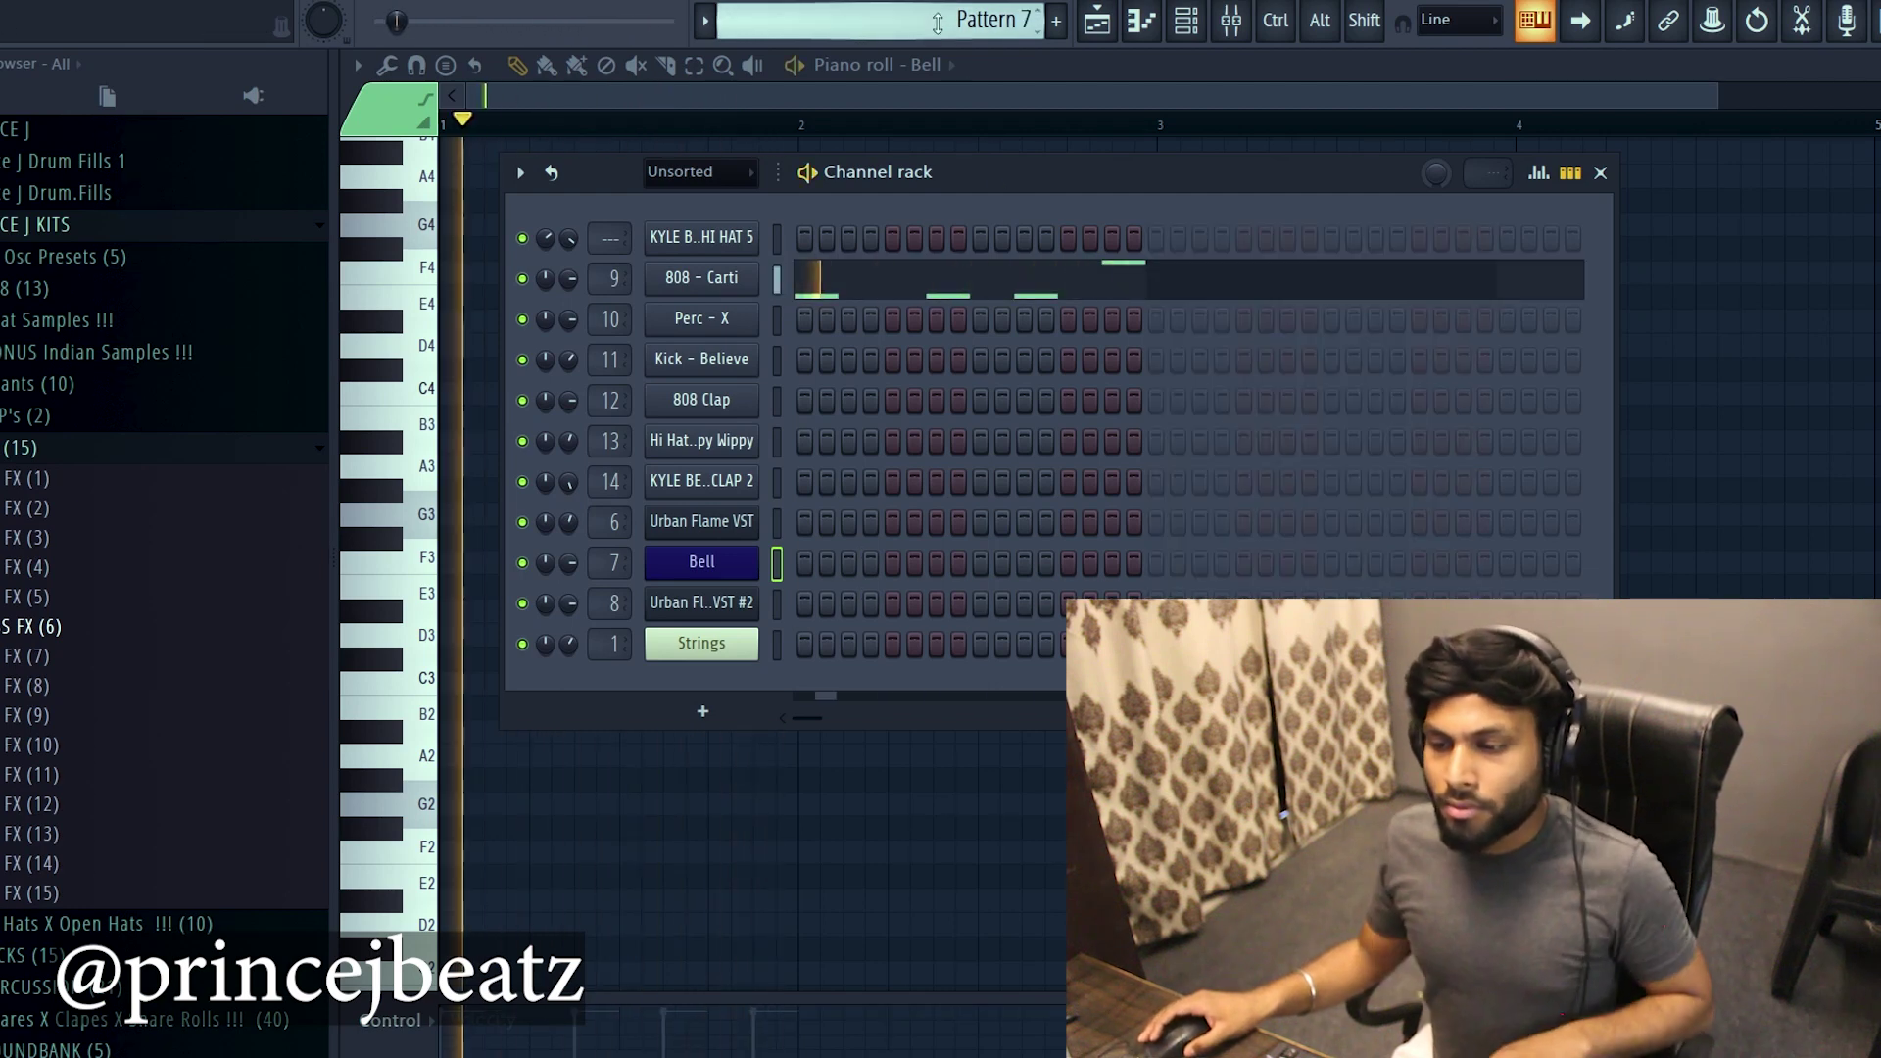
pyautogui.click(745, 283)
pyautogui.click(634, 476)
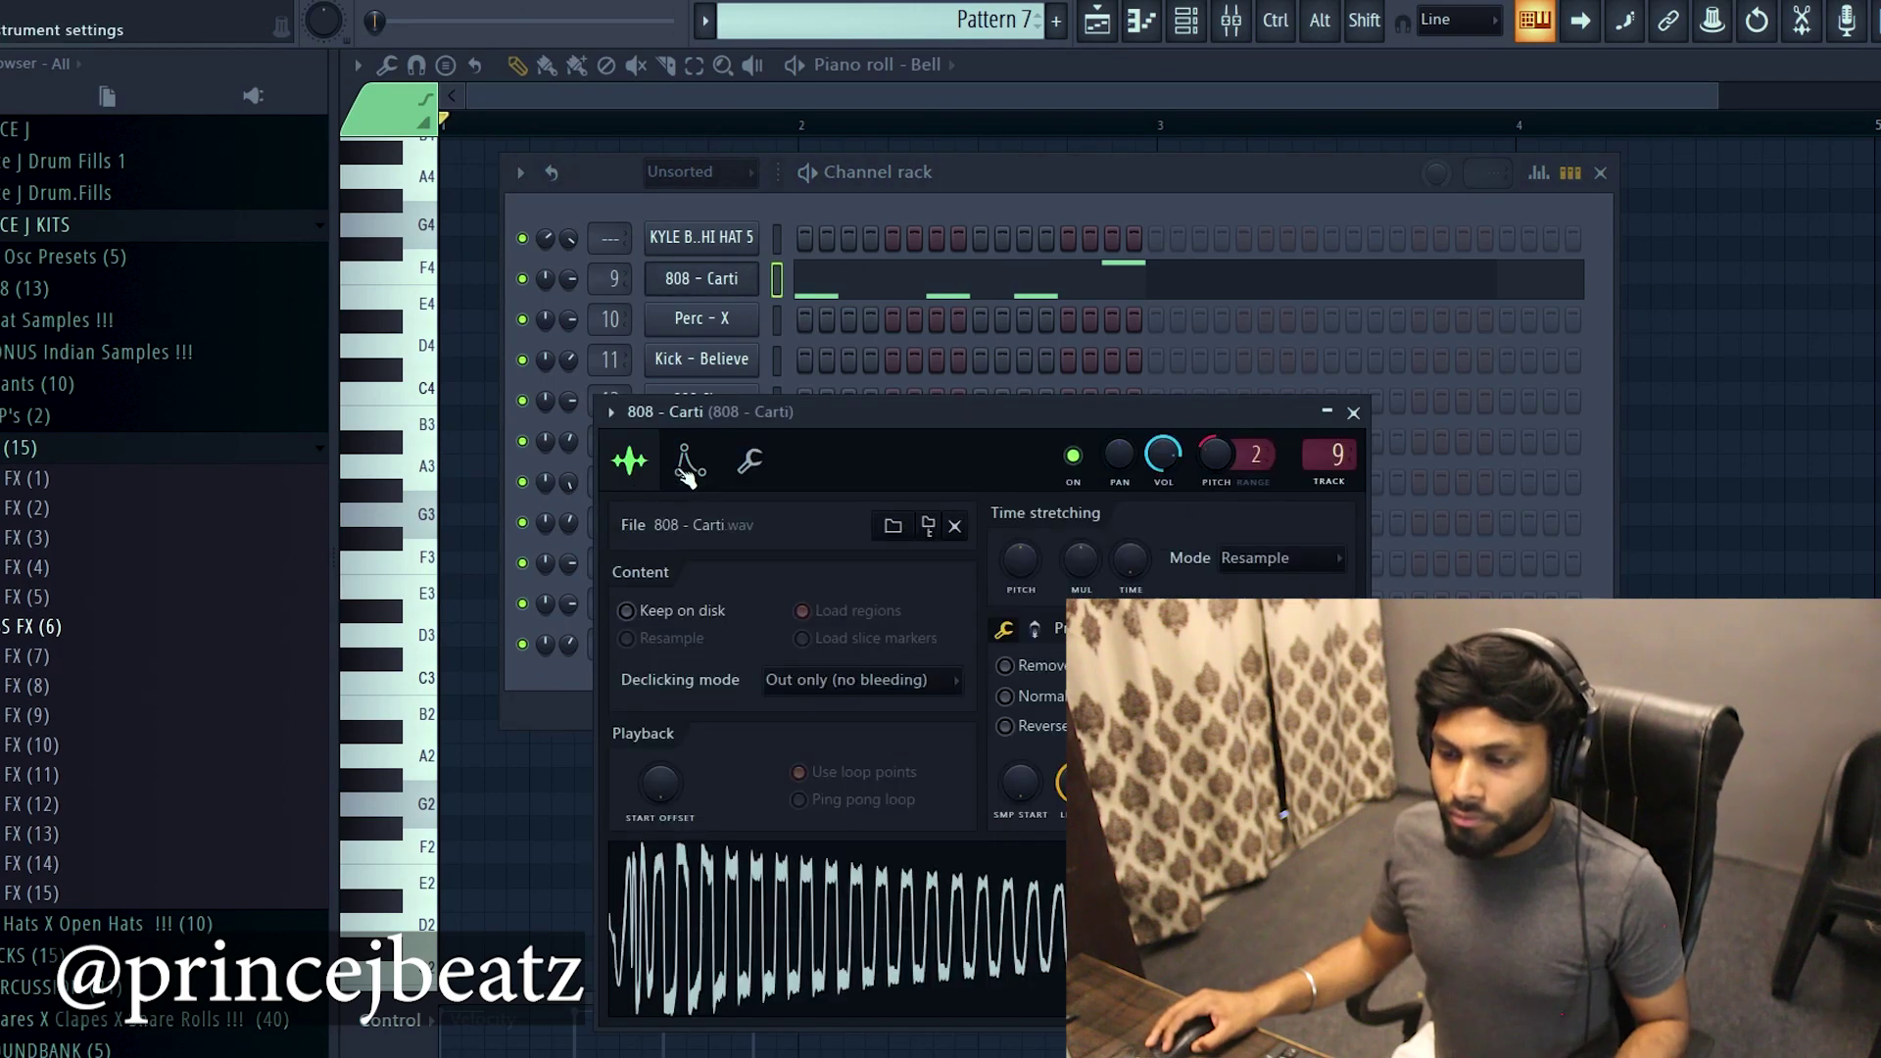
pyautogui.press('Escape')
# View the 808 - Carti bass notes of Pattern 7 in the piano roll.
pyautogui.click(885, 281)
pyautogui.scroll(-3, 788, 484)
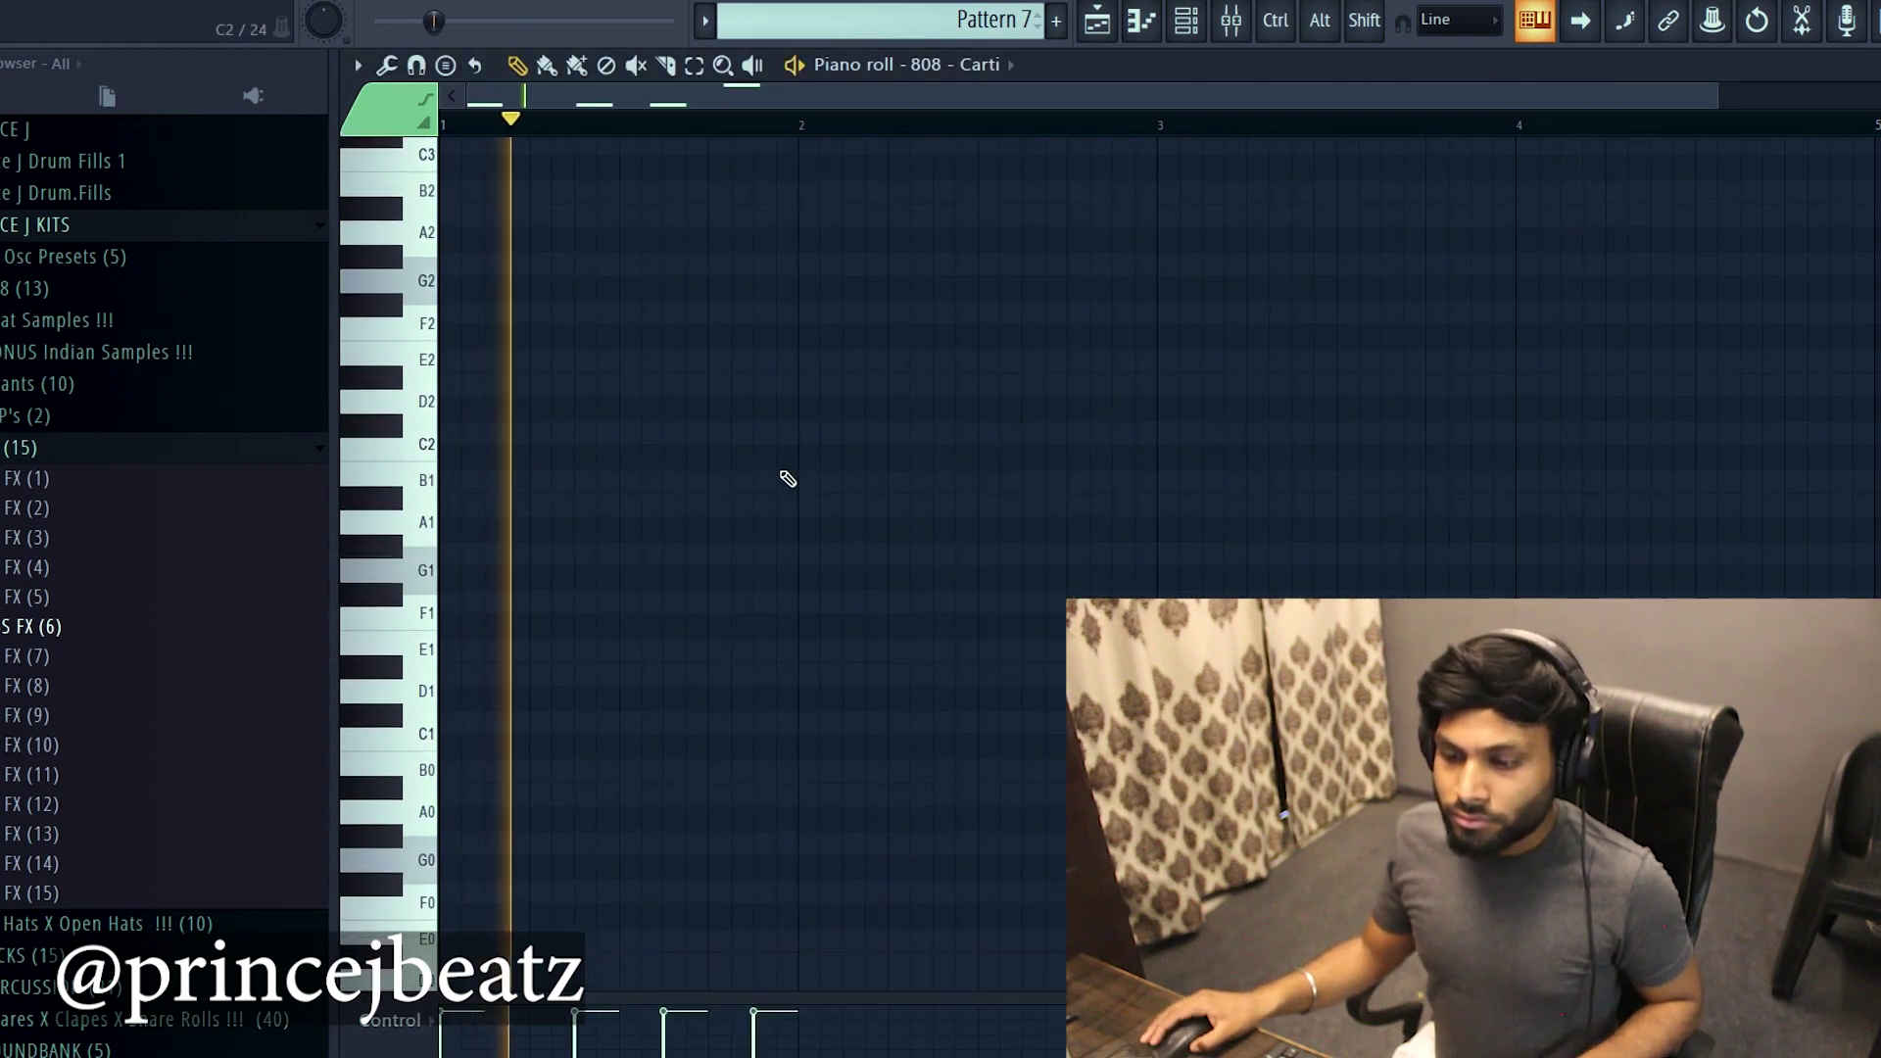
pyautogui.scroll(5, 762, 447)
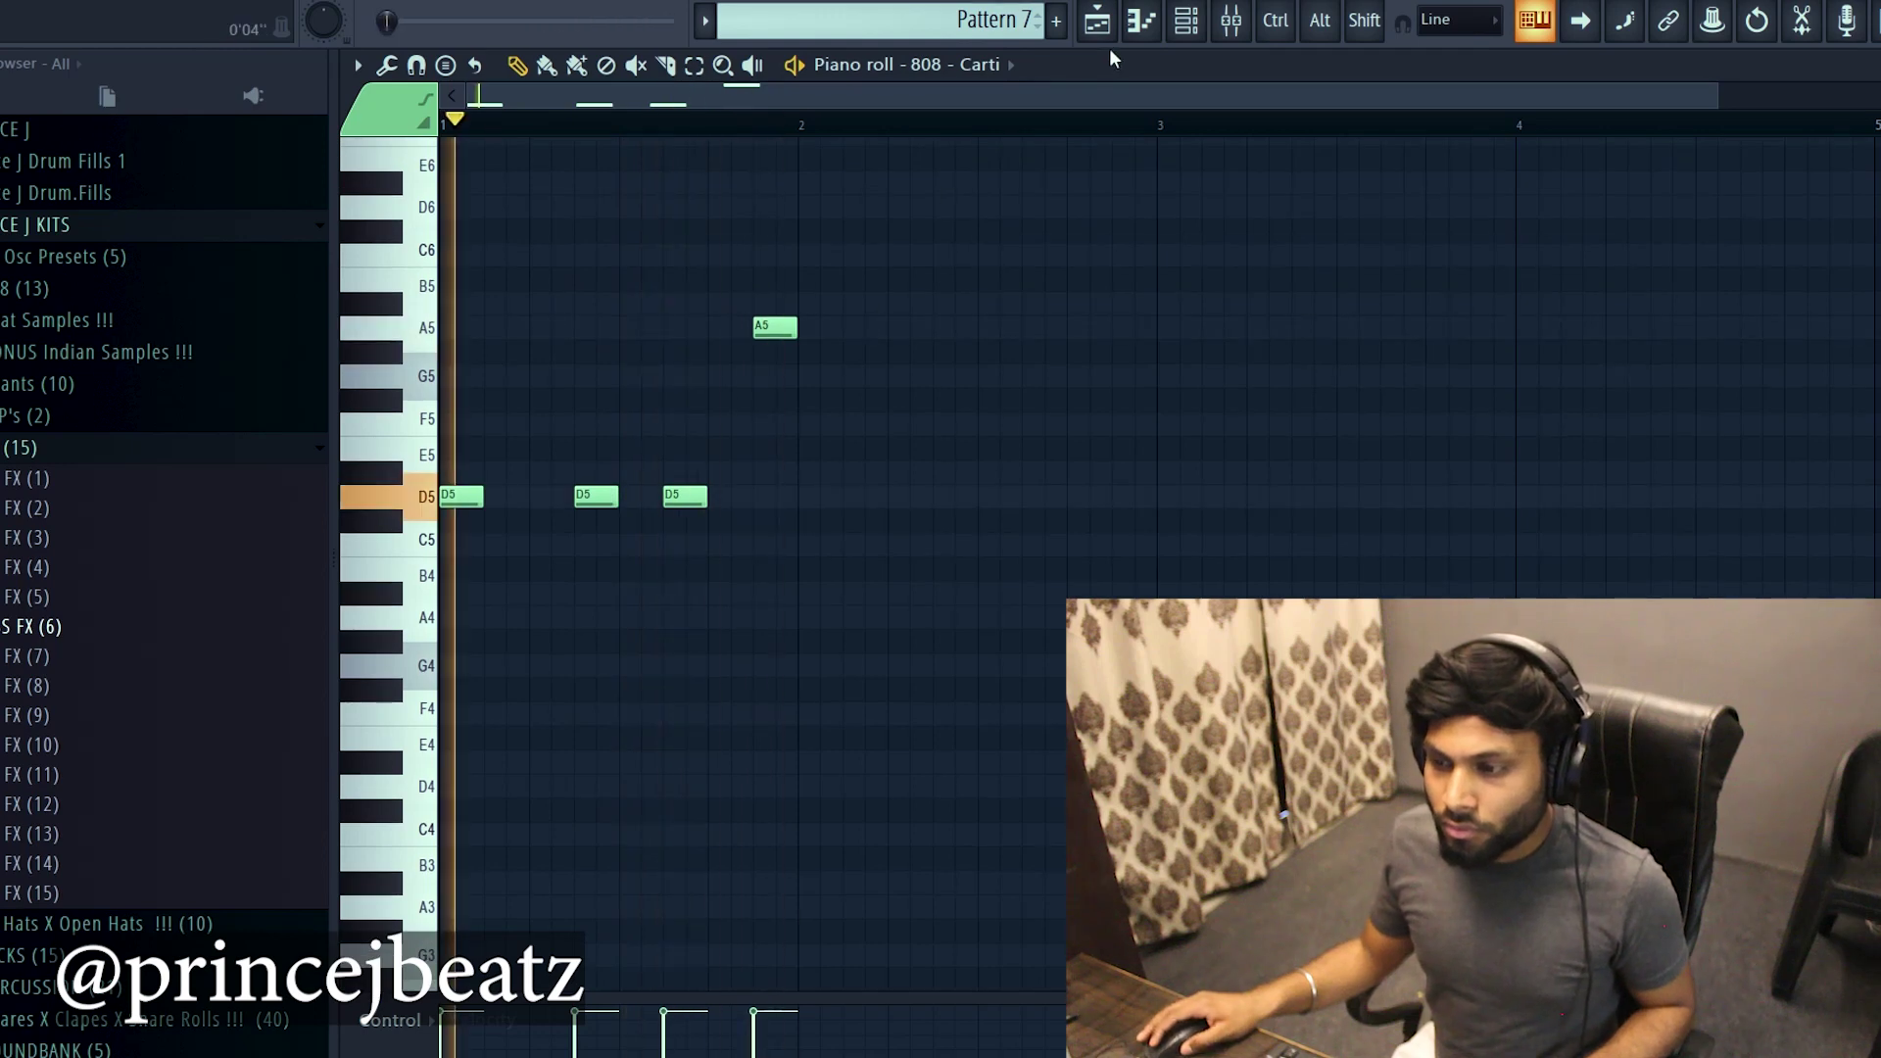
# Switch to Pattern 8, view the Strings chords in the piano roll during playback, and stop.
pyautogui.click(1186, 20)
pyautogui.scroll(-1, 958, 28)
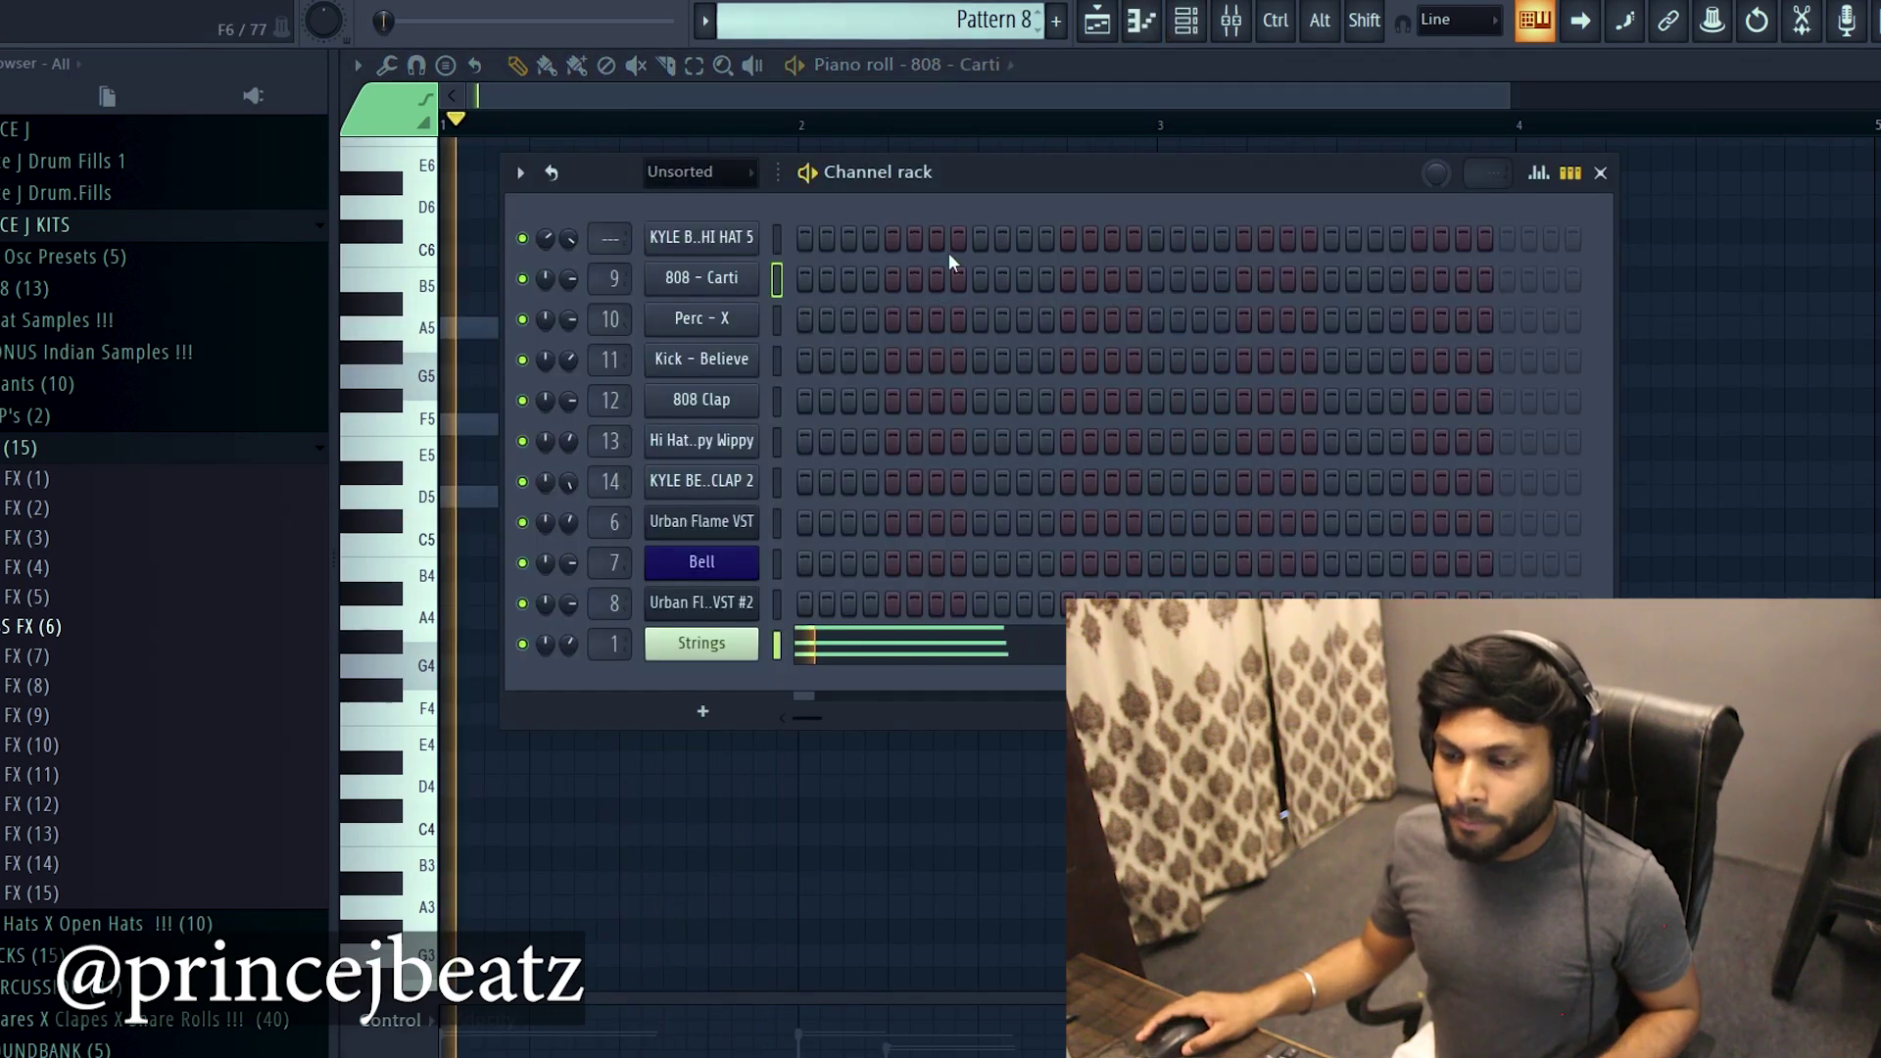
pyautogui.click(886, 646)
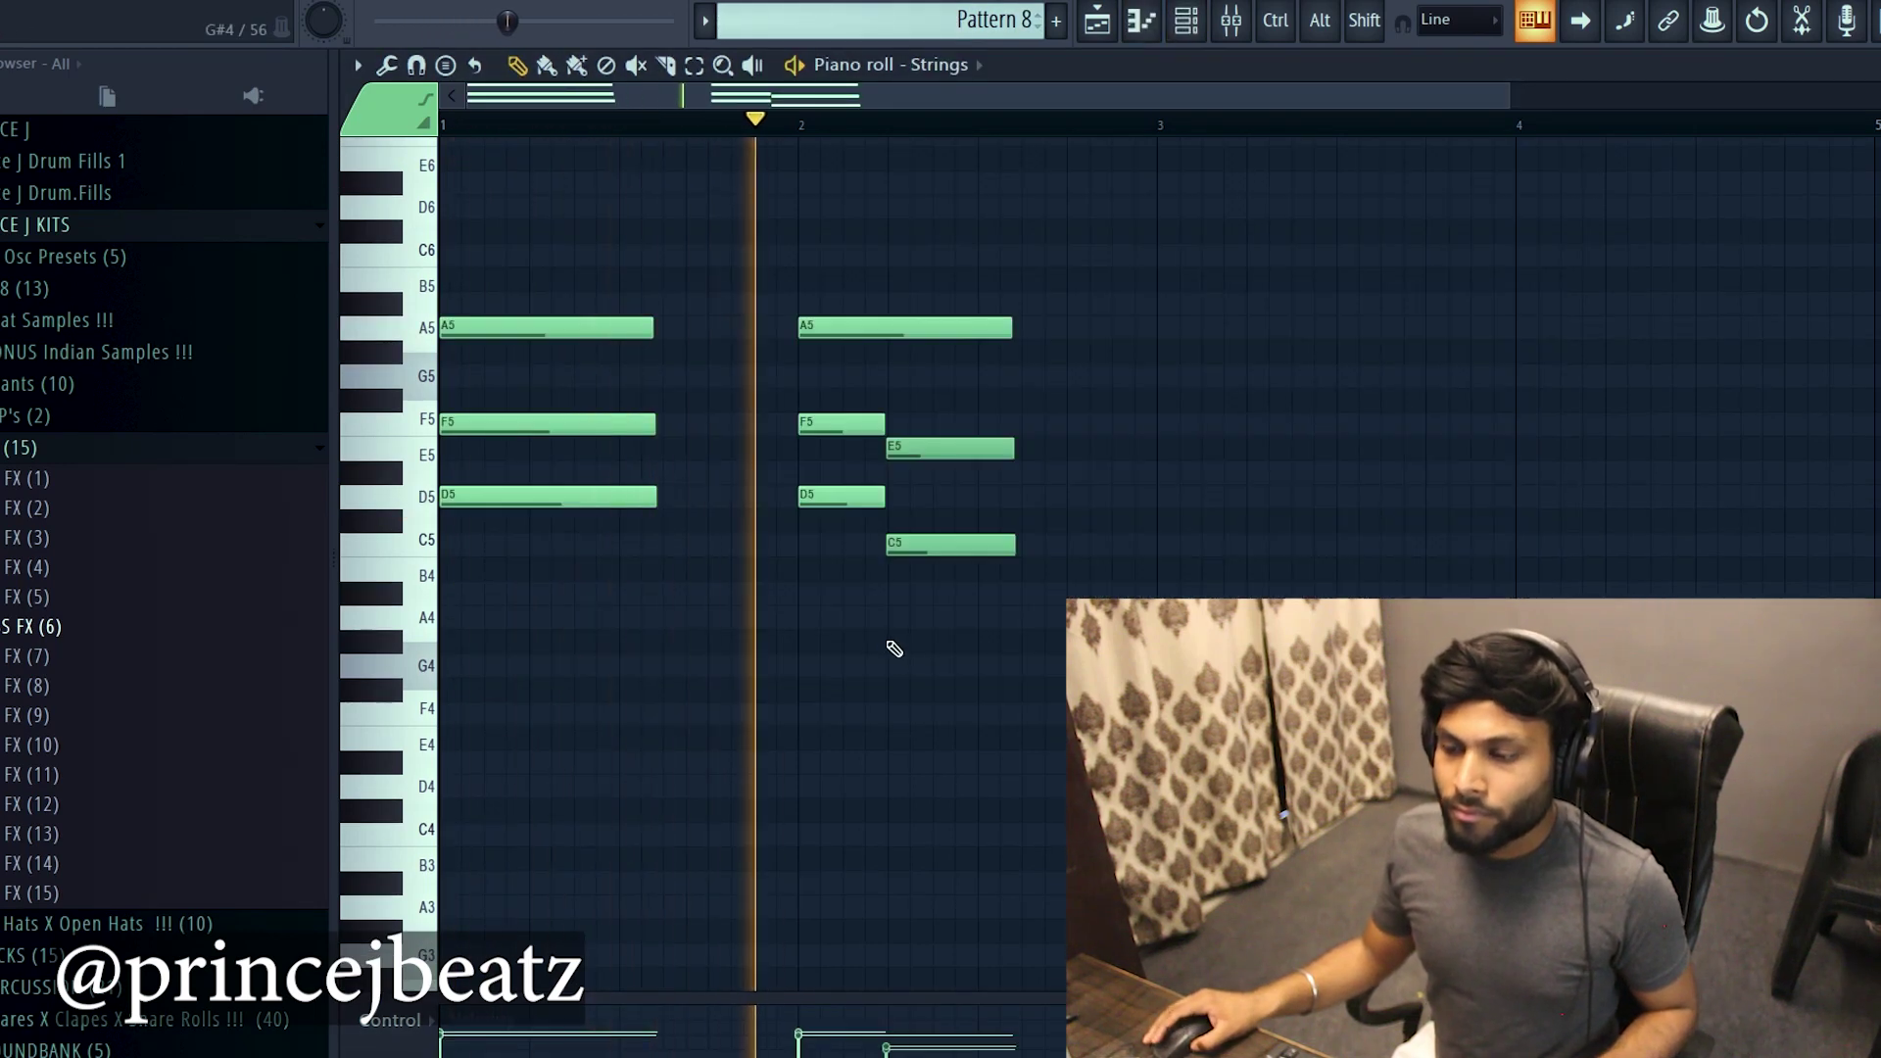
pyautogui.press('space')
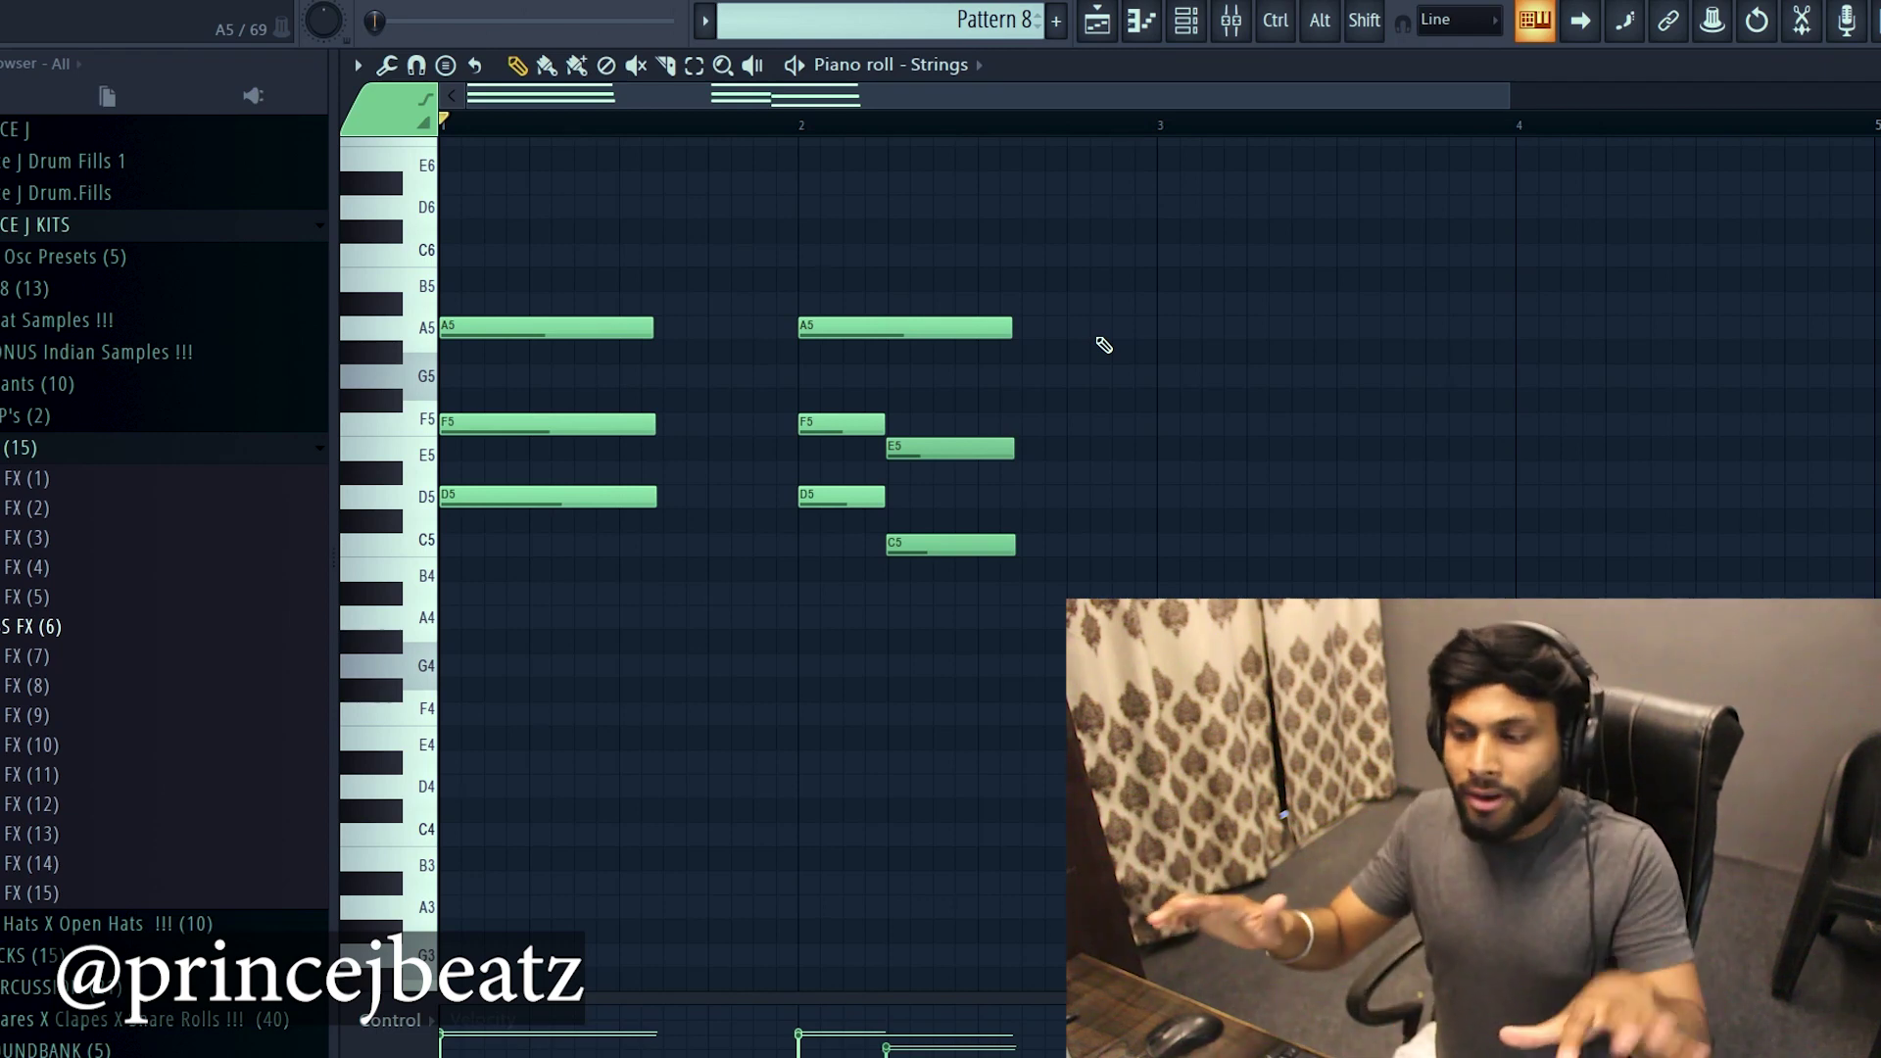
# Switch to Pattern 9, view the Hi Hat - Clippy Wippy notes in the piano roll, and play them briefly.
pyautogui.scroll(-1, 1014, 23)
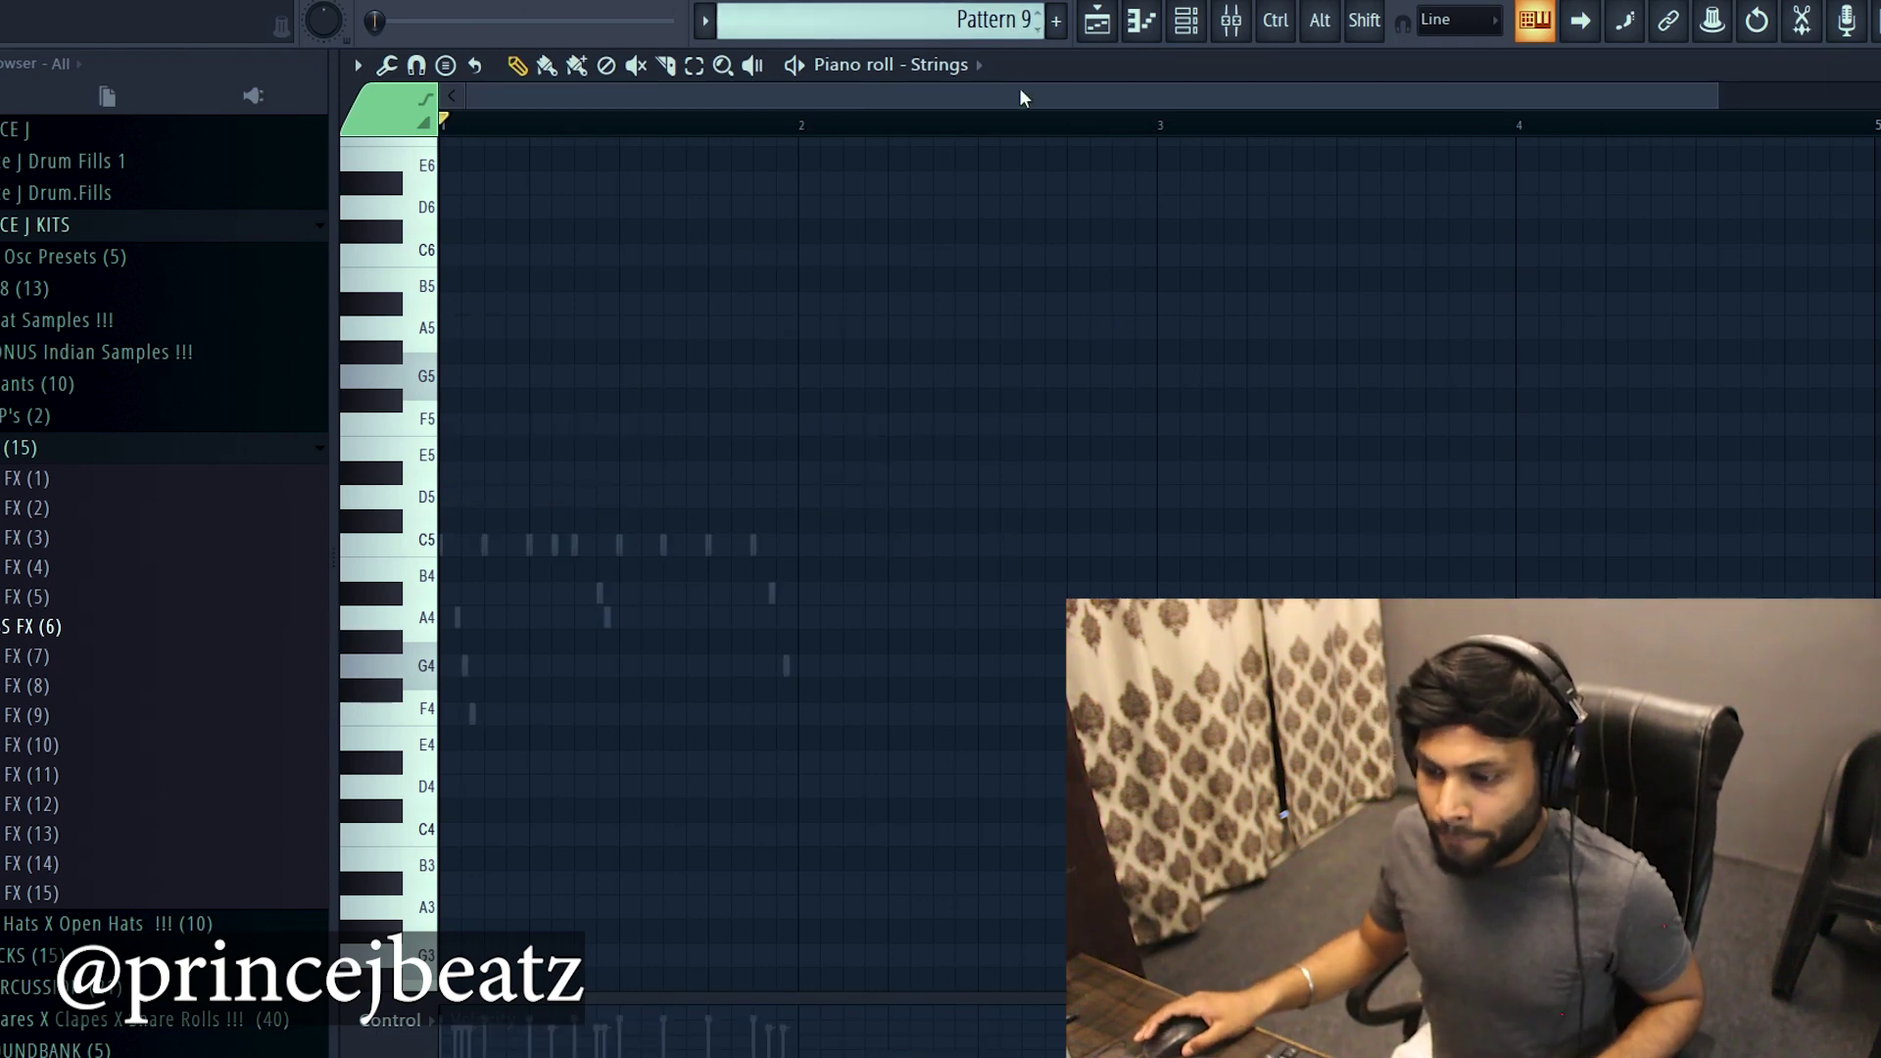
pyautogui.click(1186, 19)
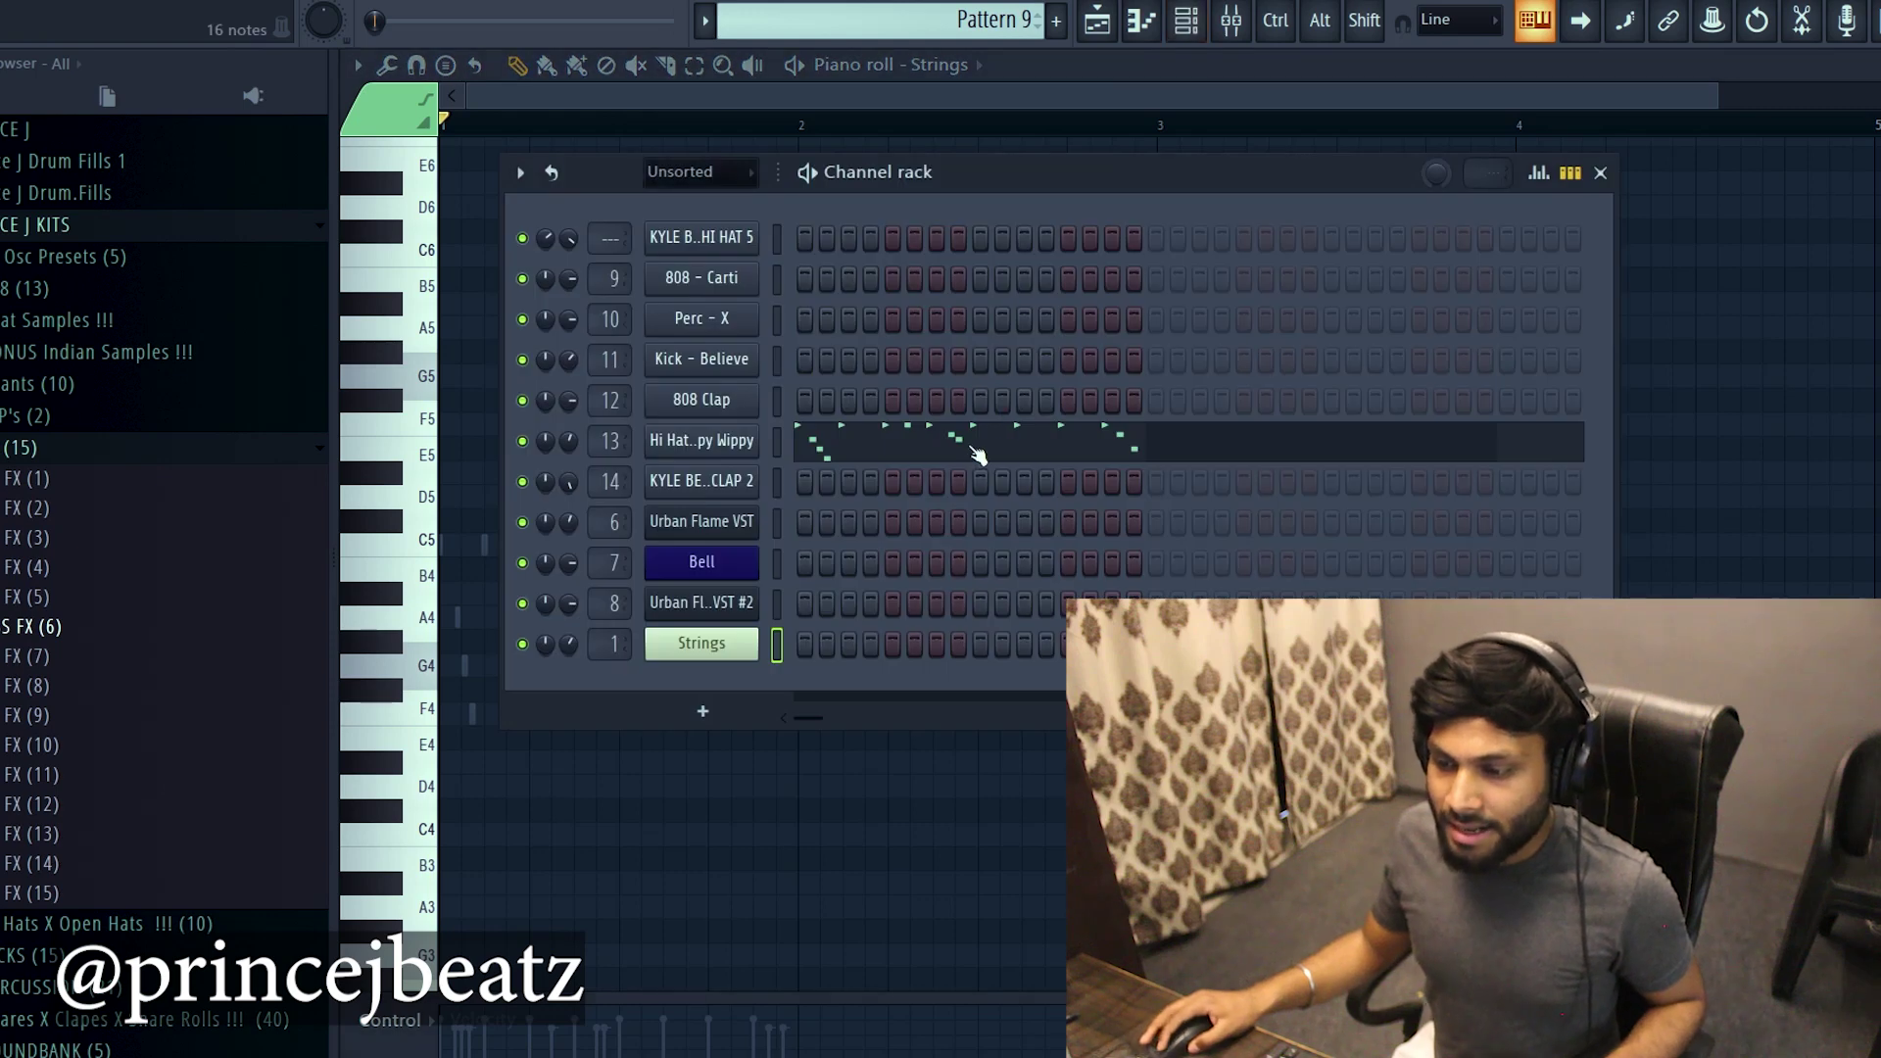
pyautogui.click(977, 453)
pyautogui.press('space')
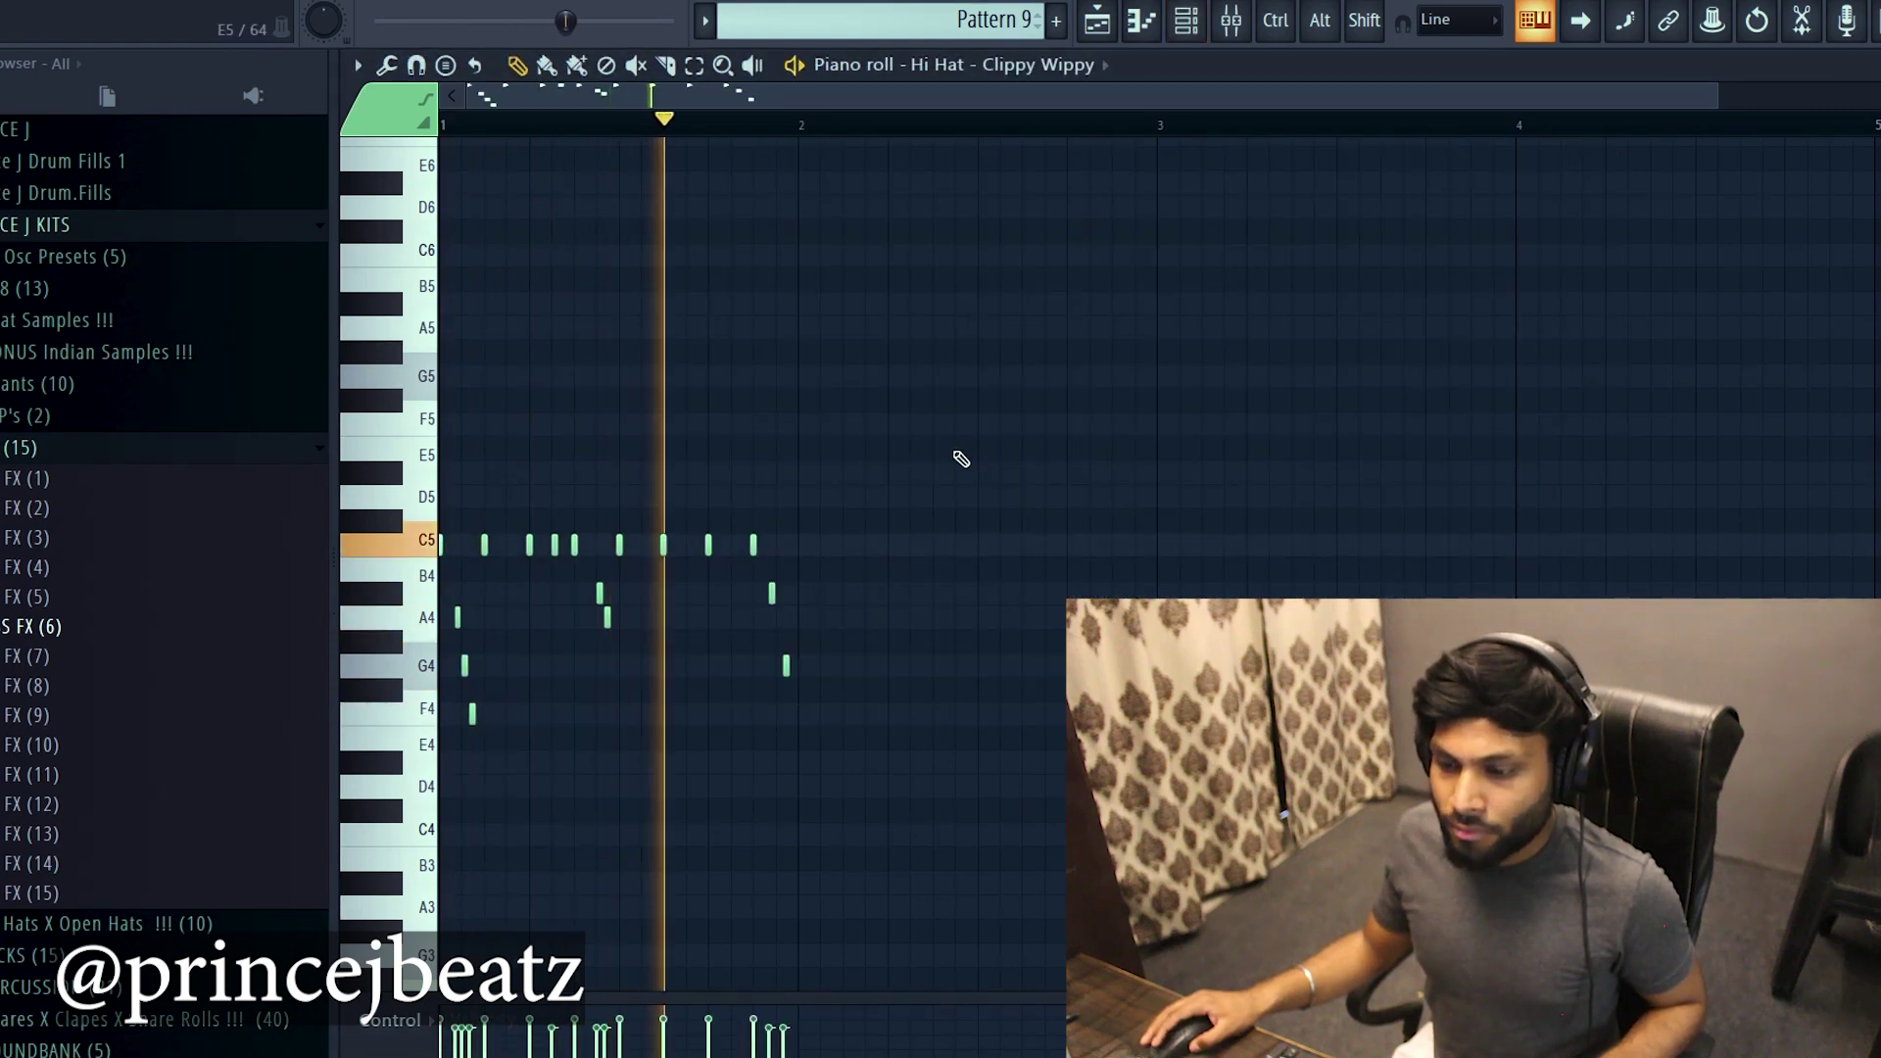
pyautogui.press('space')
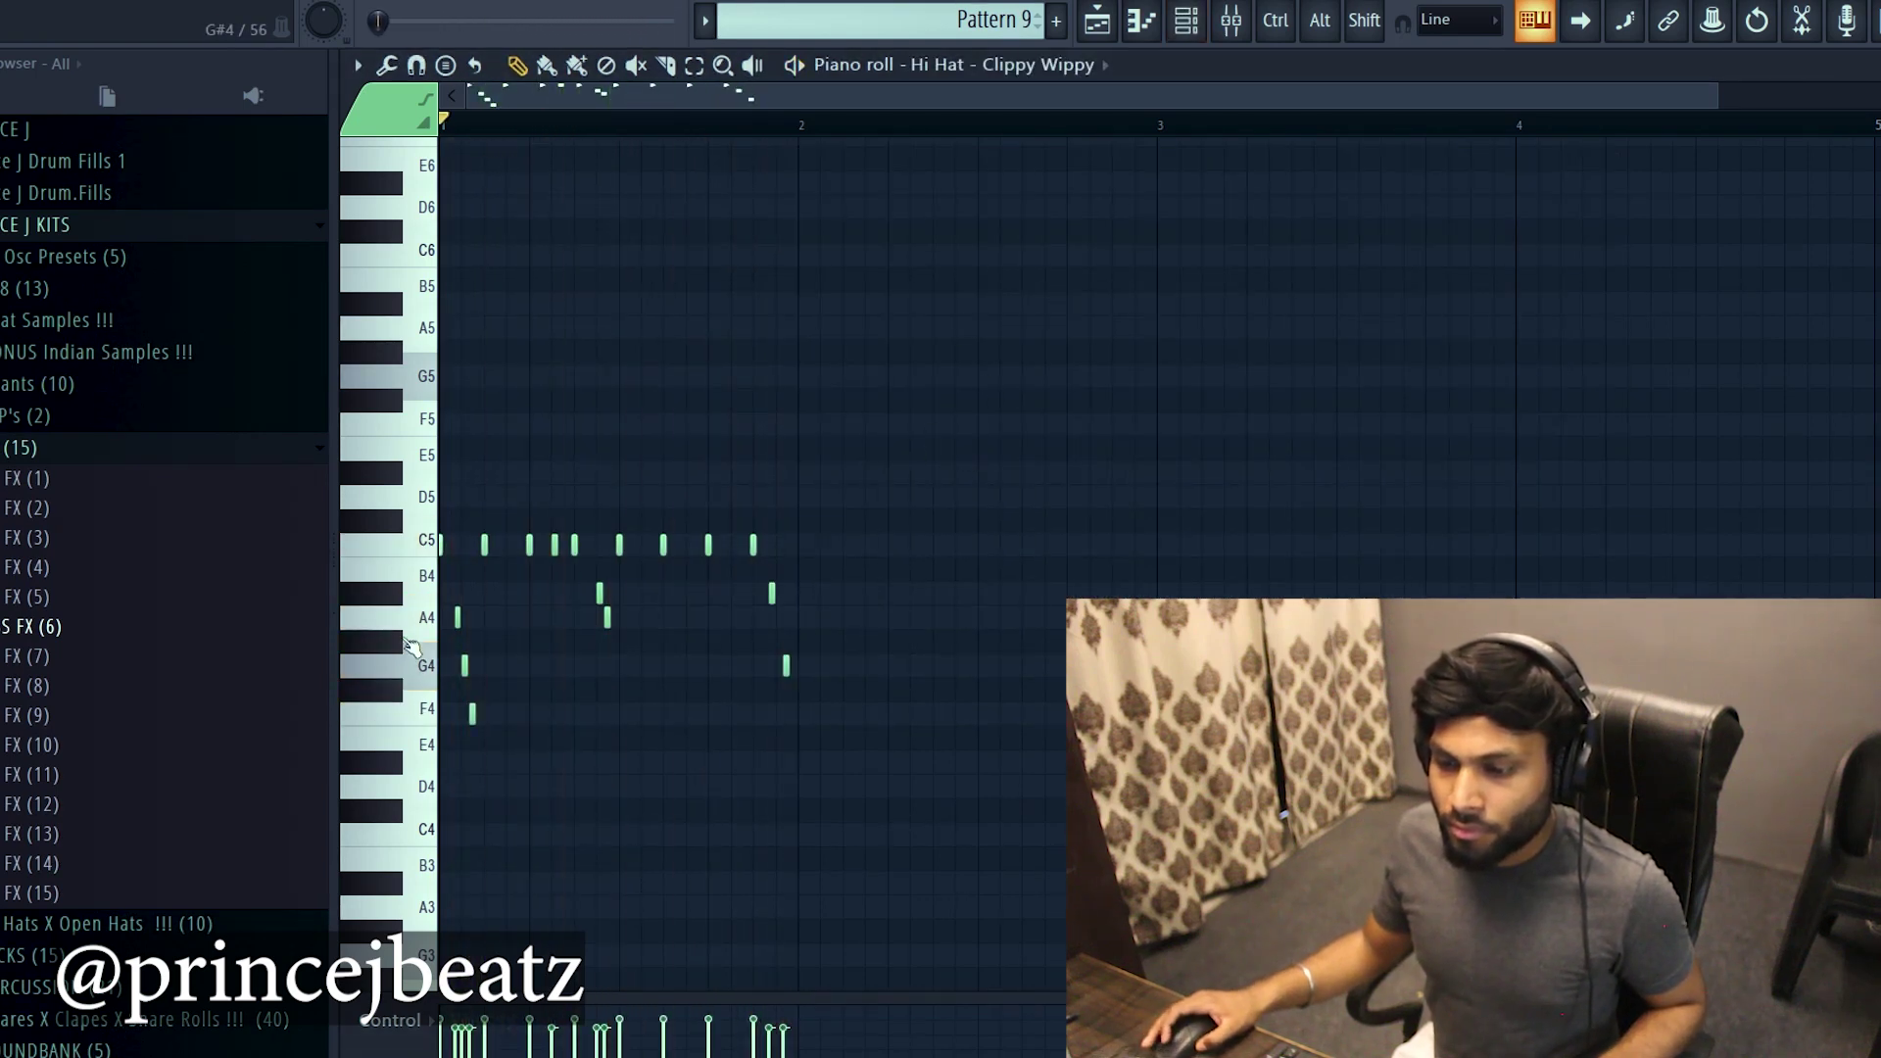
# Select the descending A4, G4 and F4 hi-hat roll notes, followed by the A#4 note group, to examine them.
pyautogui.keyDown('ctrl'); pyautogui.scroll(5, 680, 785); pyautogui.keyUp('ctrl')
pyautogui.keyDown('ctrl'); pyautogui.moveTo(681, 785); pyautogui.dragTo(509, 561); pyautogui.keyUp('ctrl')
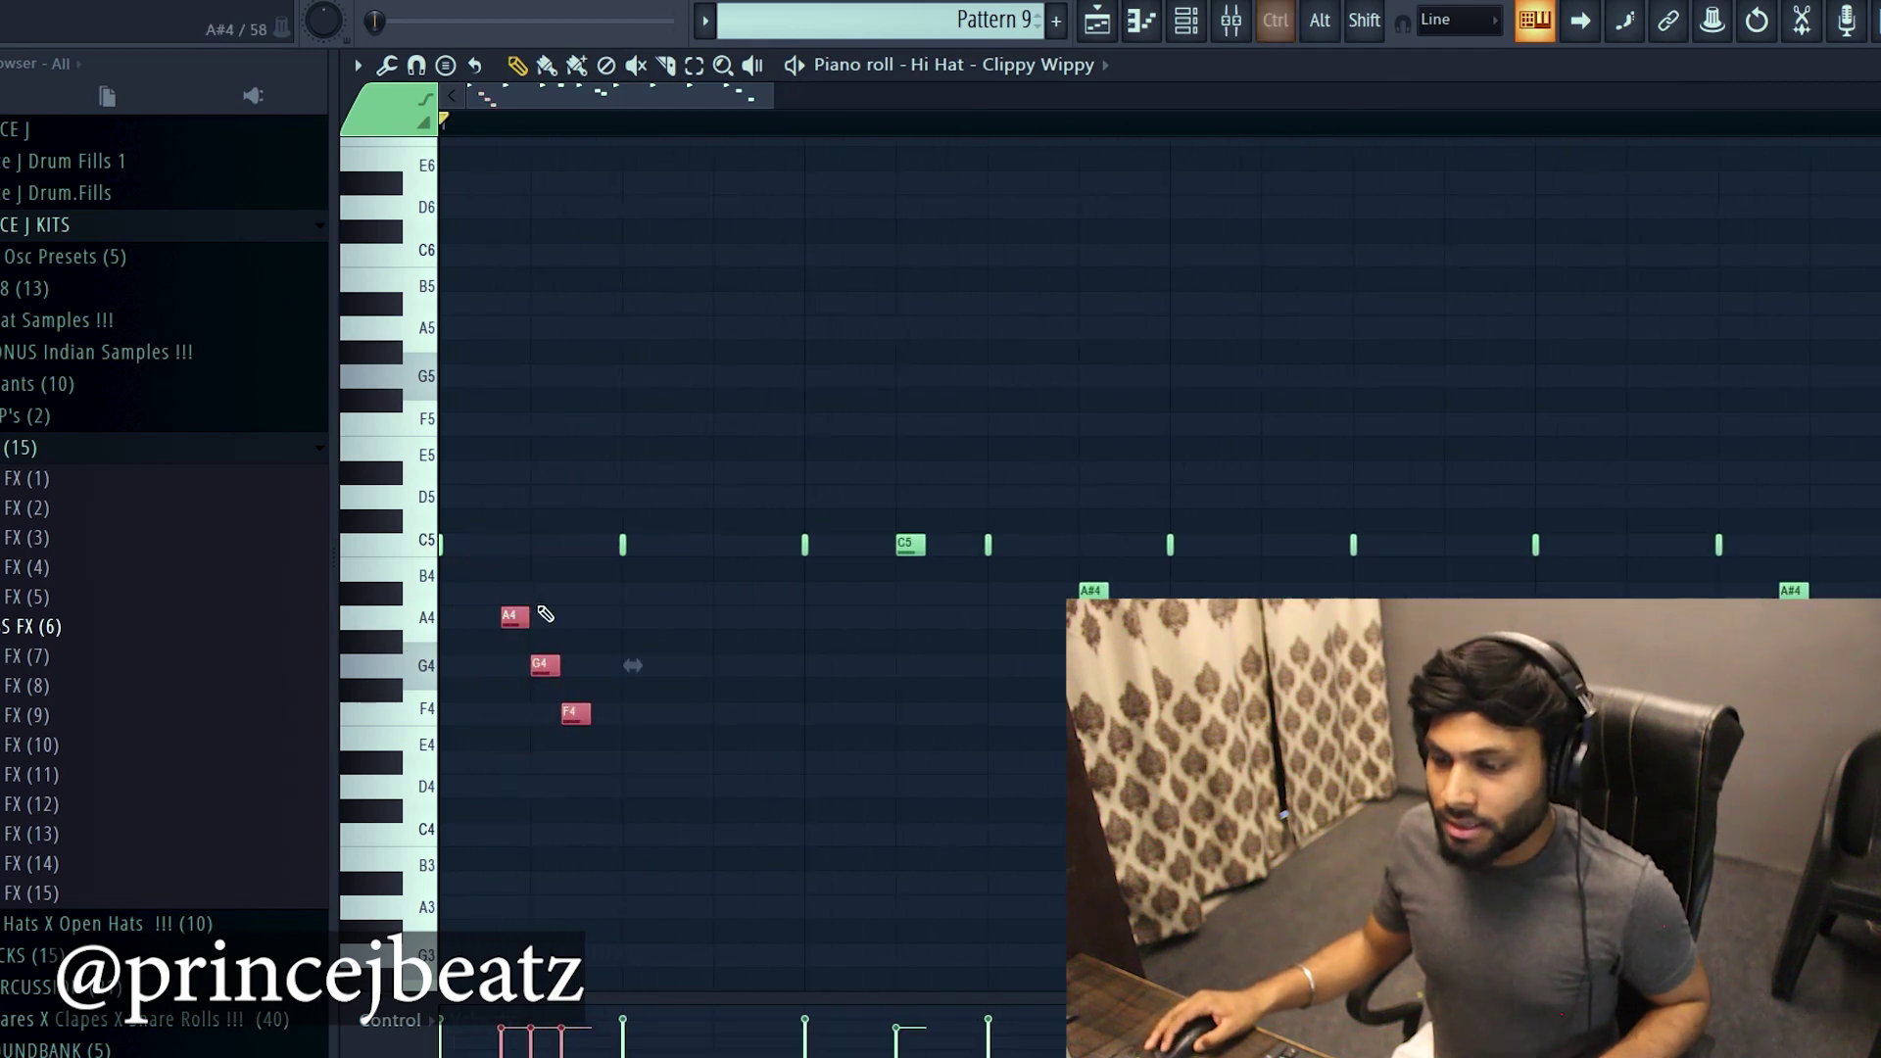
pyautogui.moveTo(519, 671); pyautogui.dragTo(595, 796)
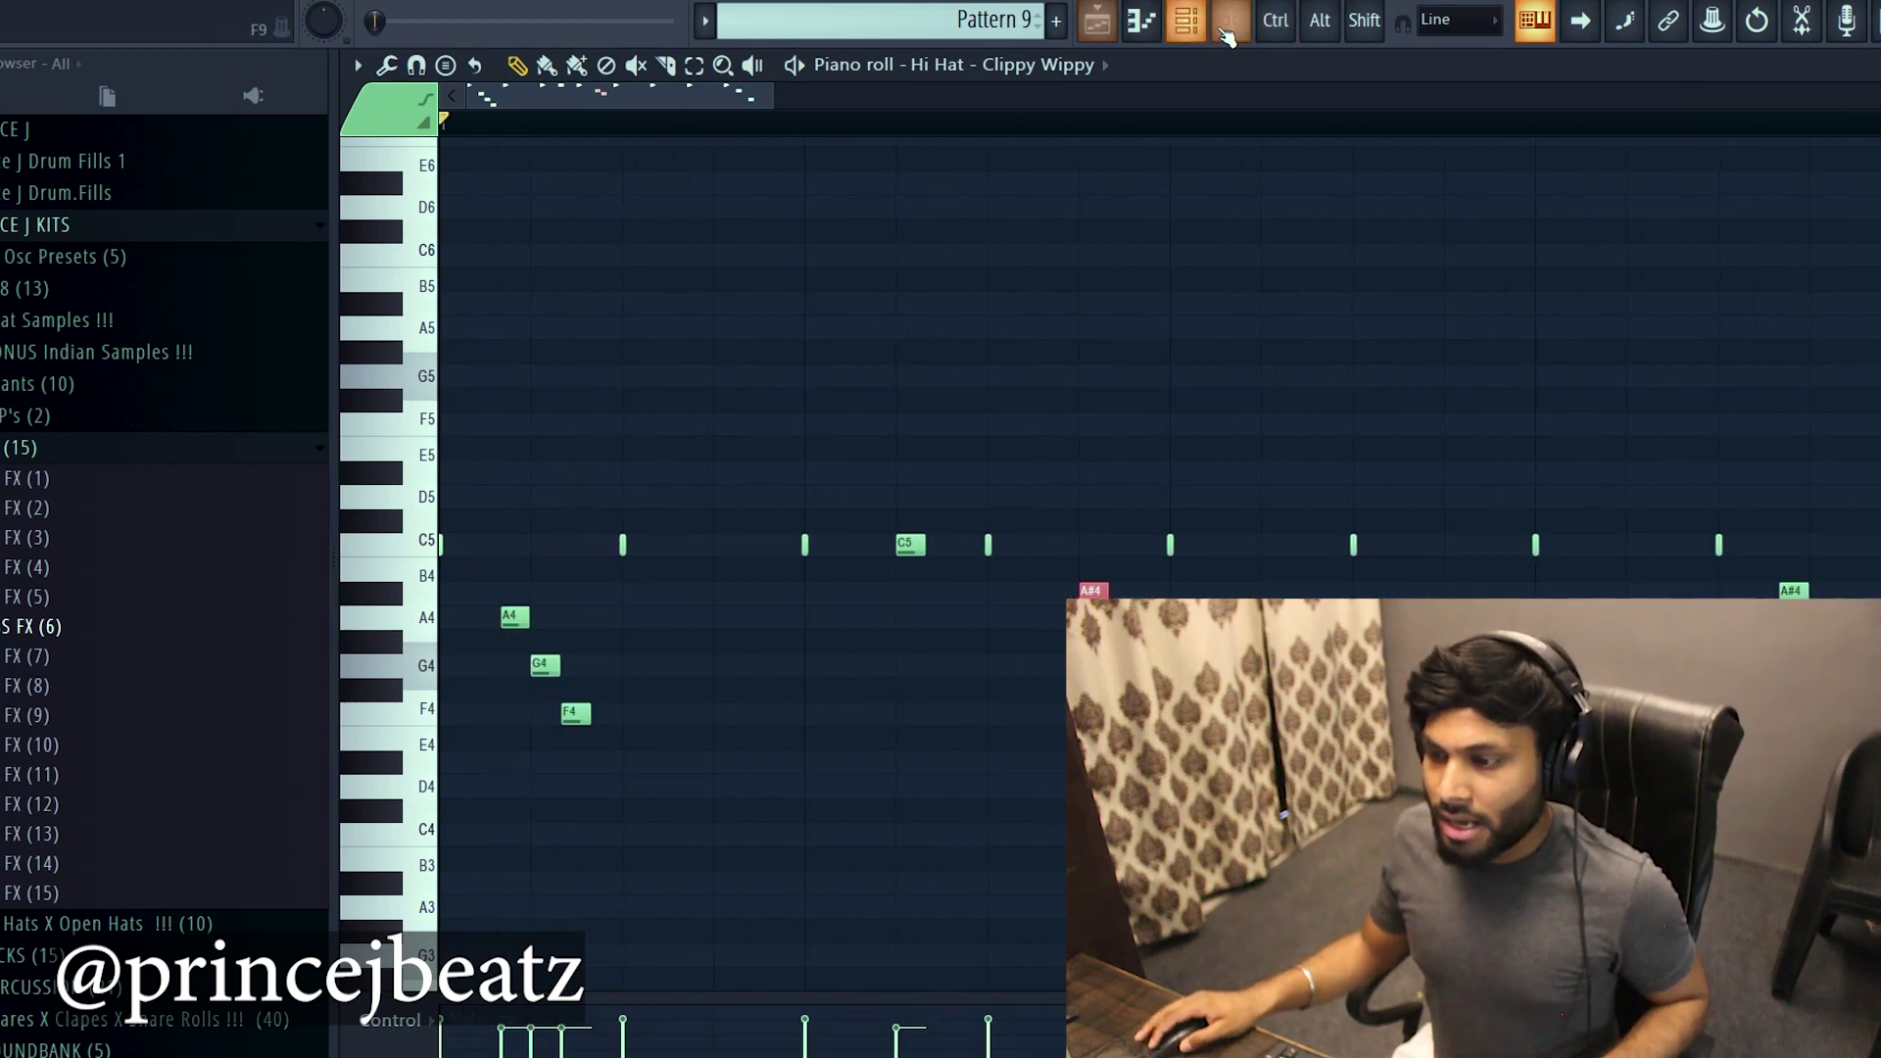
# Check the effects on the drum inserts in the mixer, including Snare - Drilla and Hi Hat - Clippy Wippy.
pyautogui.click(1224, 30)
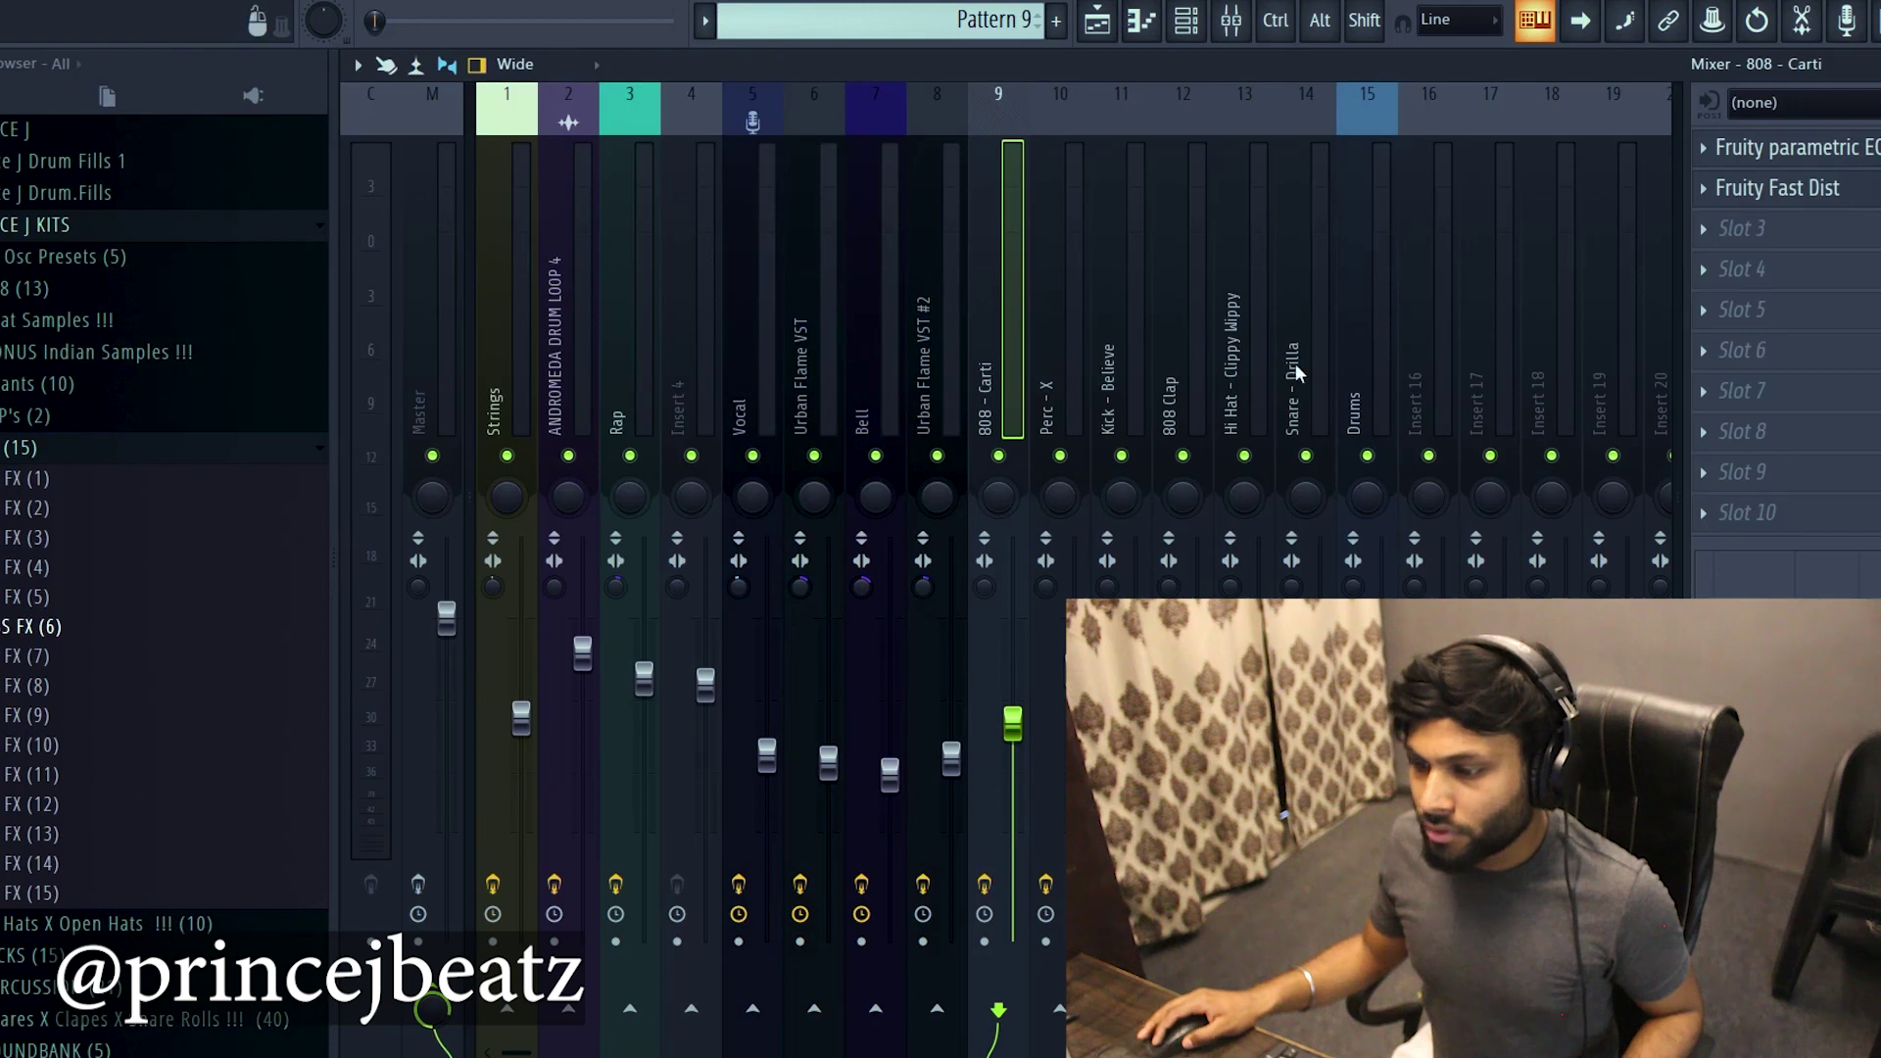
pyautogui.click(1185, 359)
pyautogui.click(1247, 357)
pyautogui.click(1300, 359)
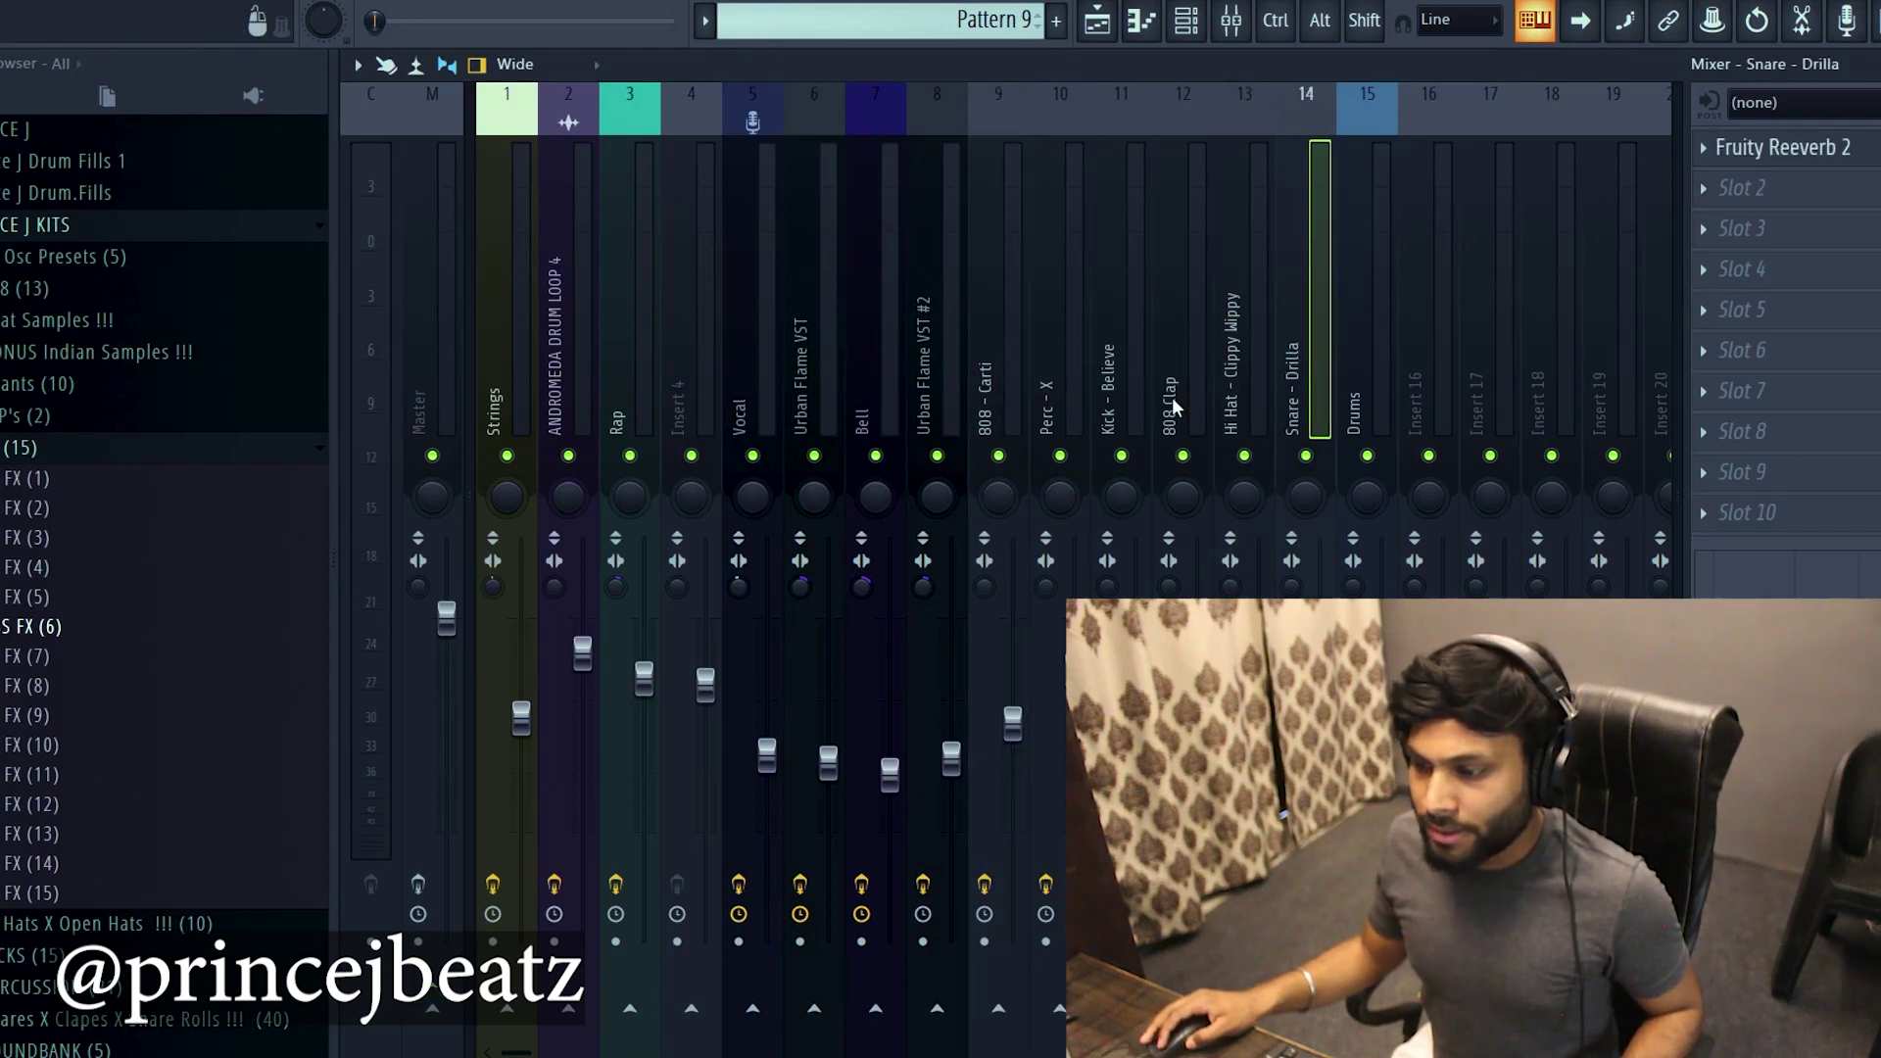
pyautogui.click(1246, 347)
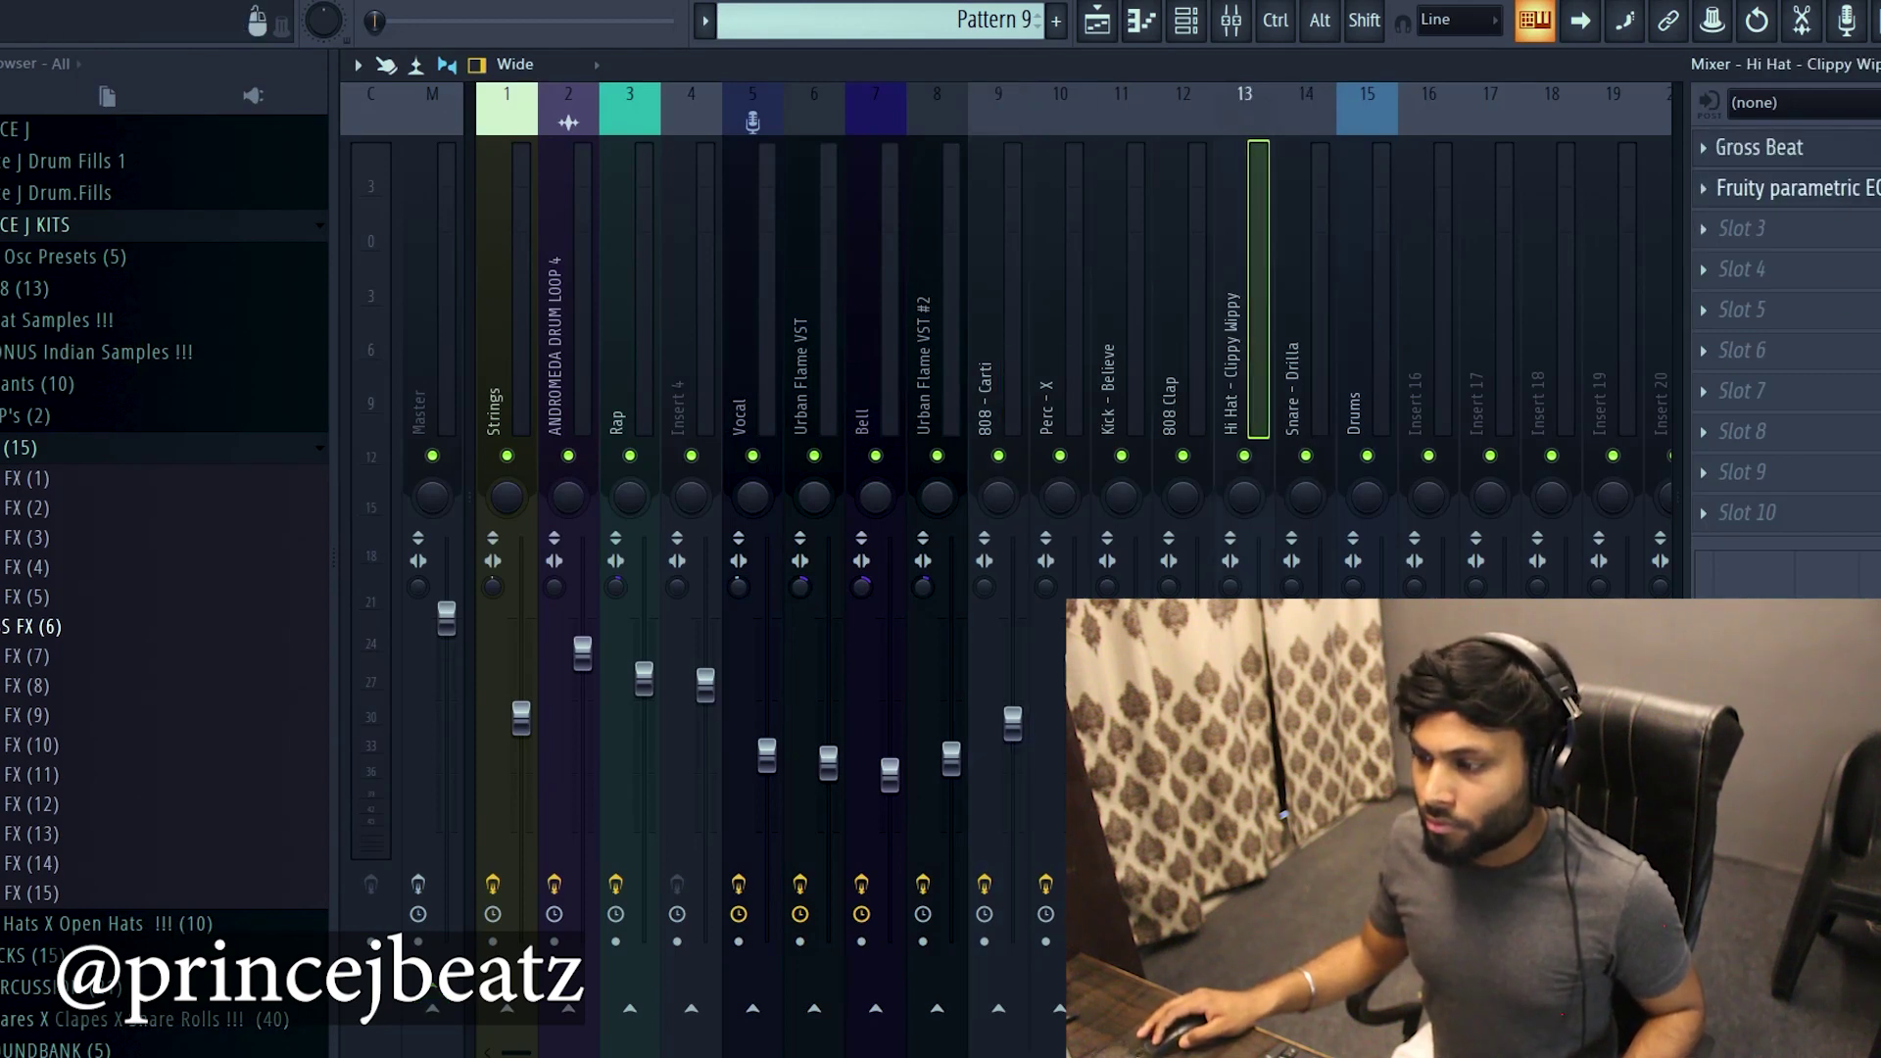
# Play Pattern 9 with the mixer in view, return to the channel rack and switch to Pattern 11.
pyautogui.press('space')
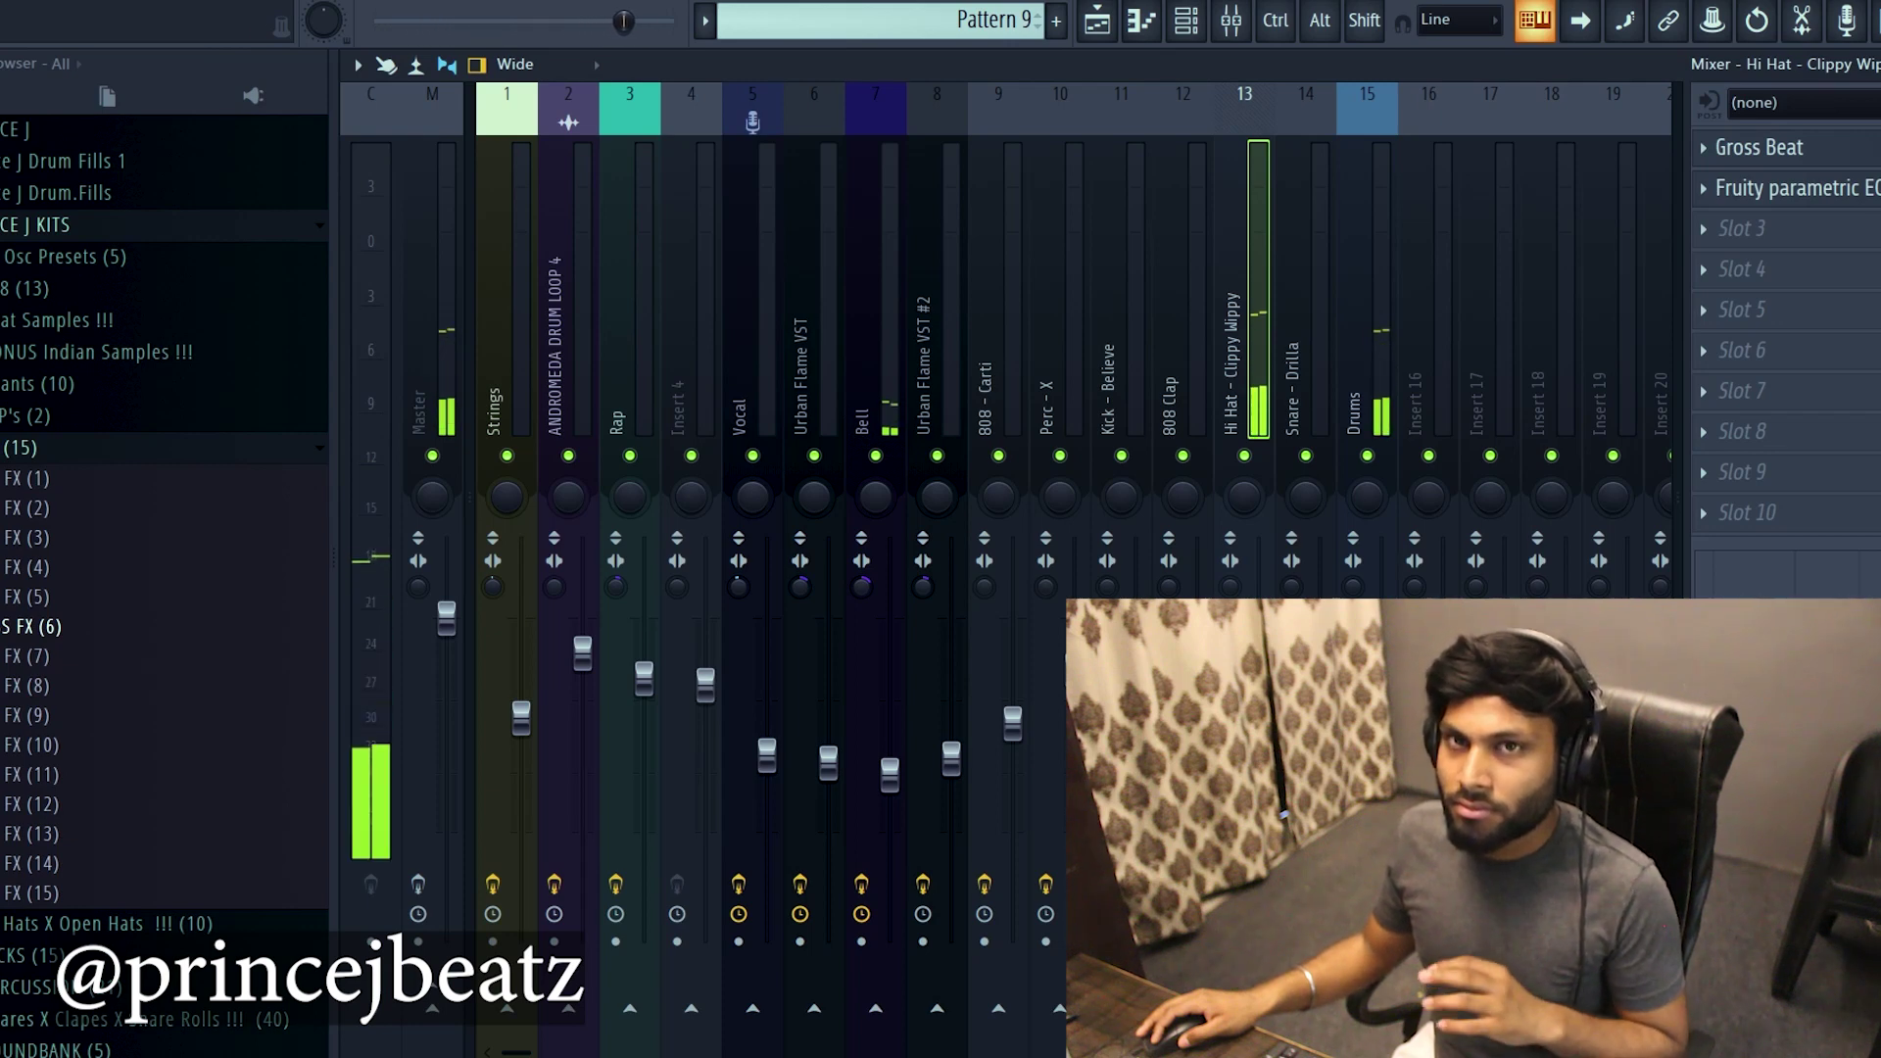
pyautogui.click(1184, 27)
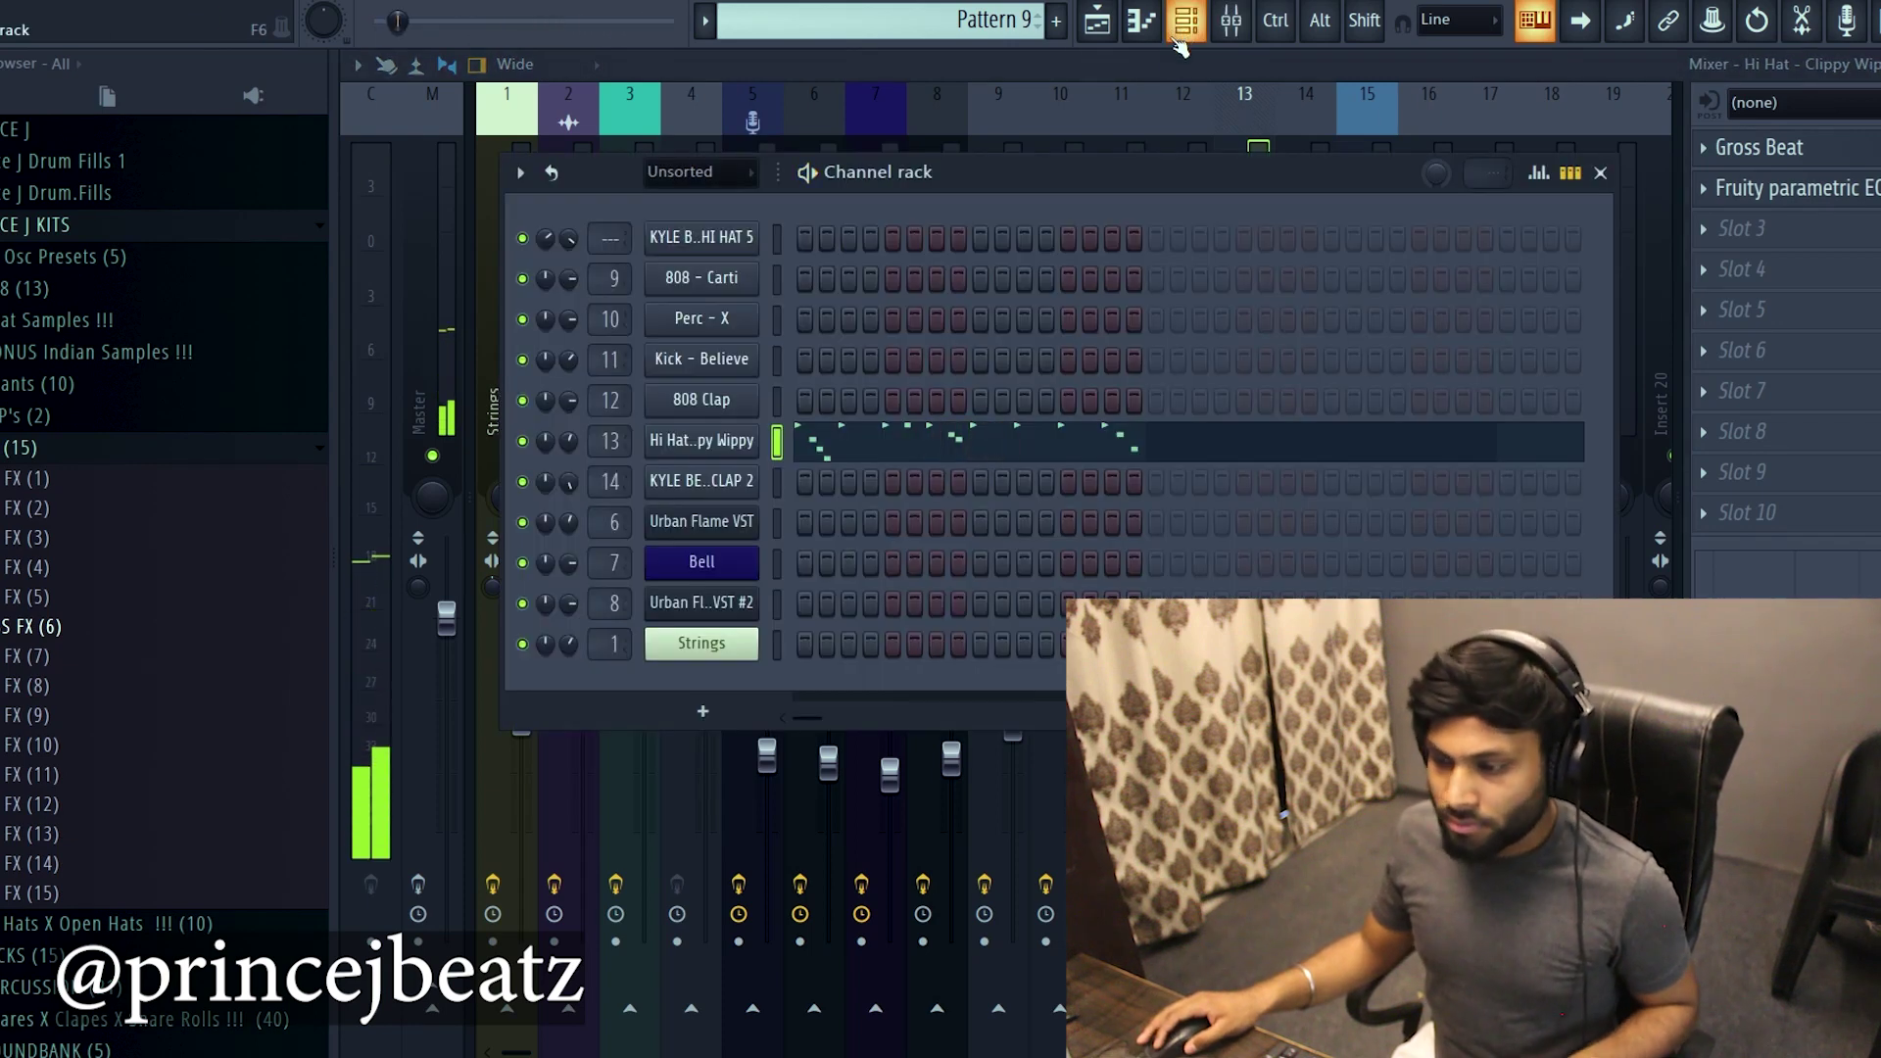
pyautogui.scroll(-1, 960, 27)
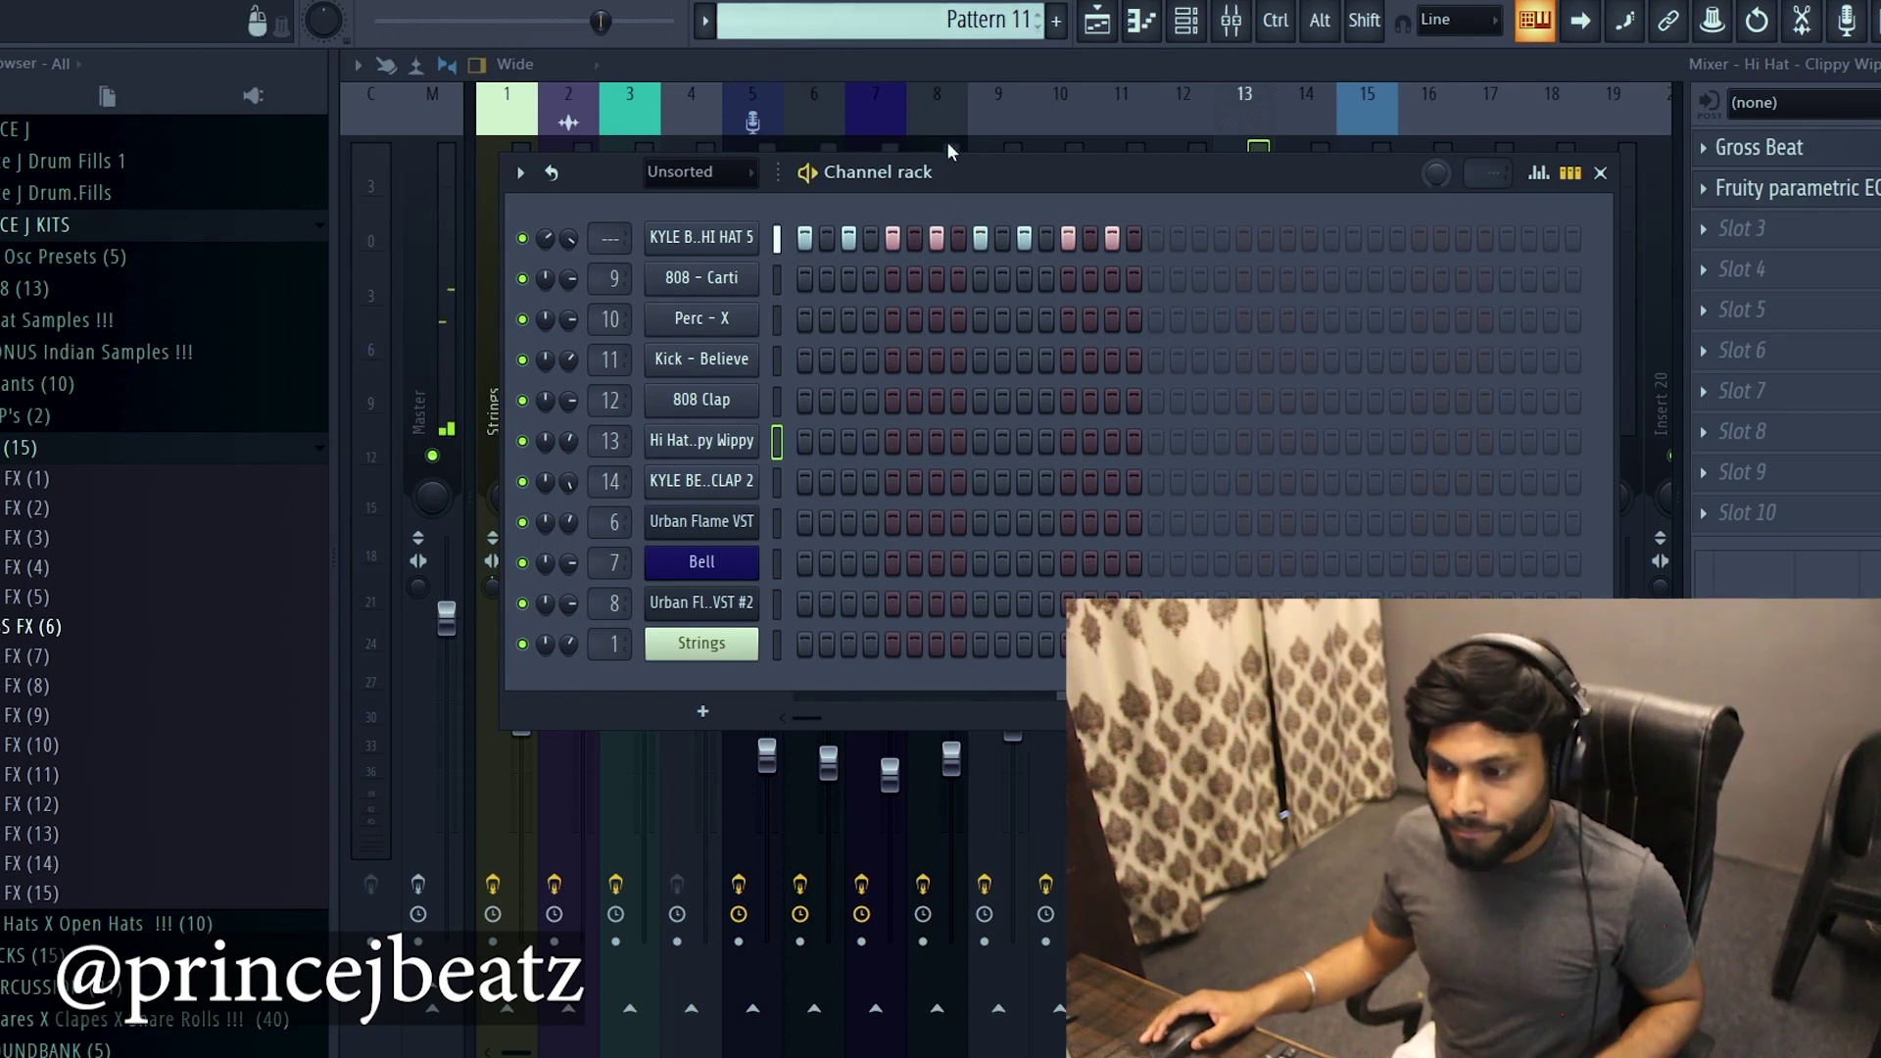
# Find the SS FX (6) audio clip in the playlist, preview it and look over the surrounding arrangement.
pyautogui.click(1093, 27)
pyautogui.scroll(-3, 990, 487)
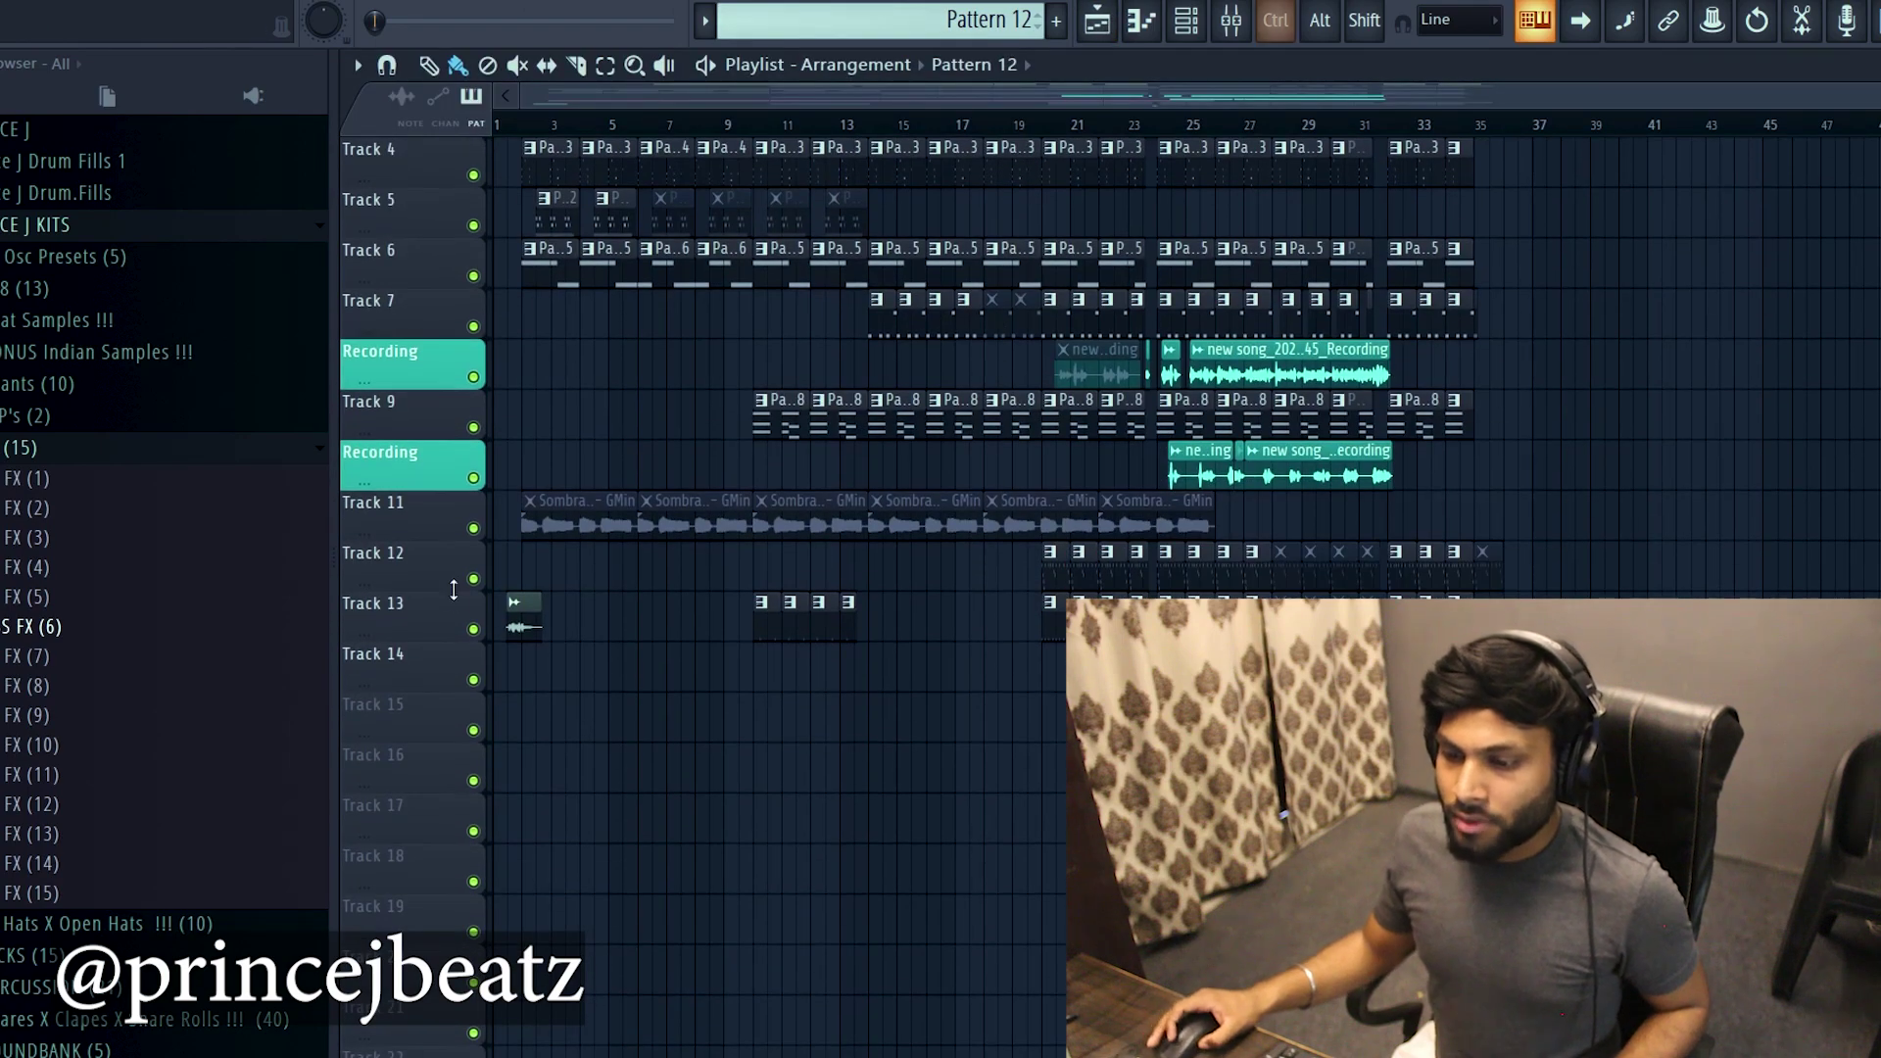
pyautogui.scroll(7, 1144, 670)
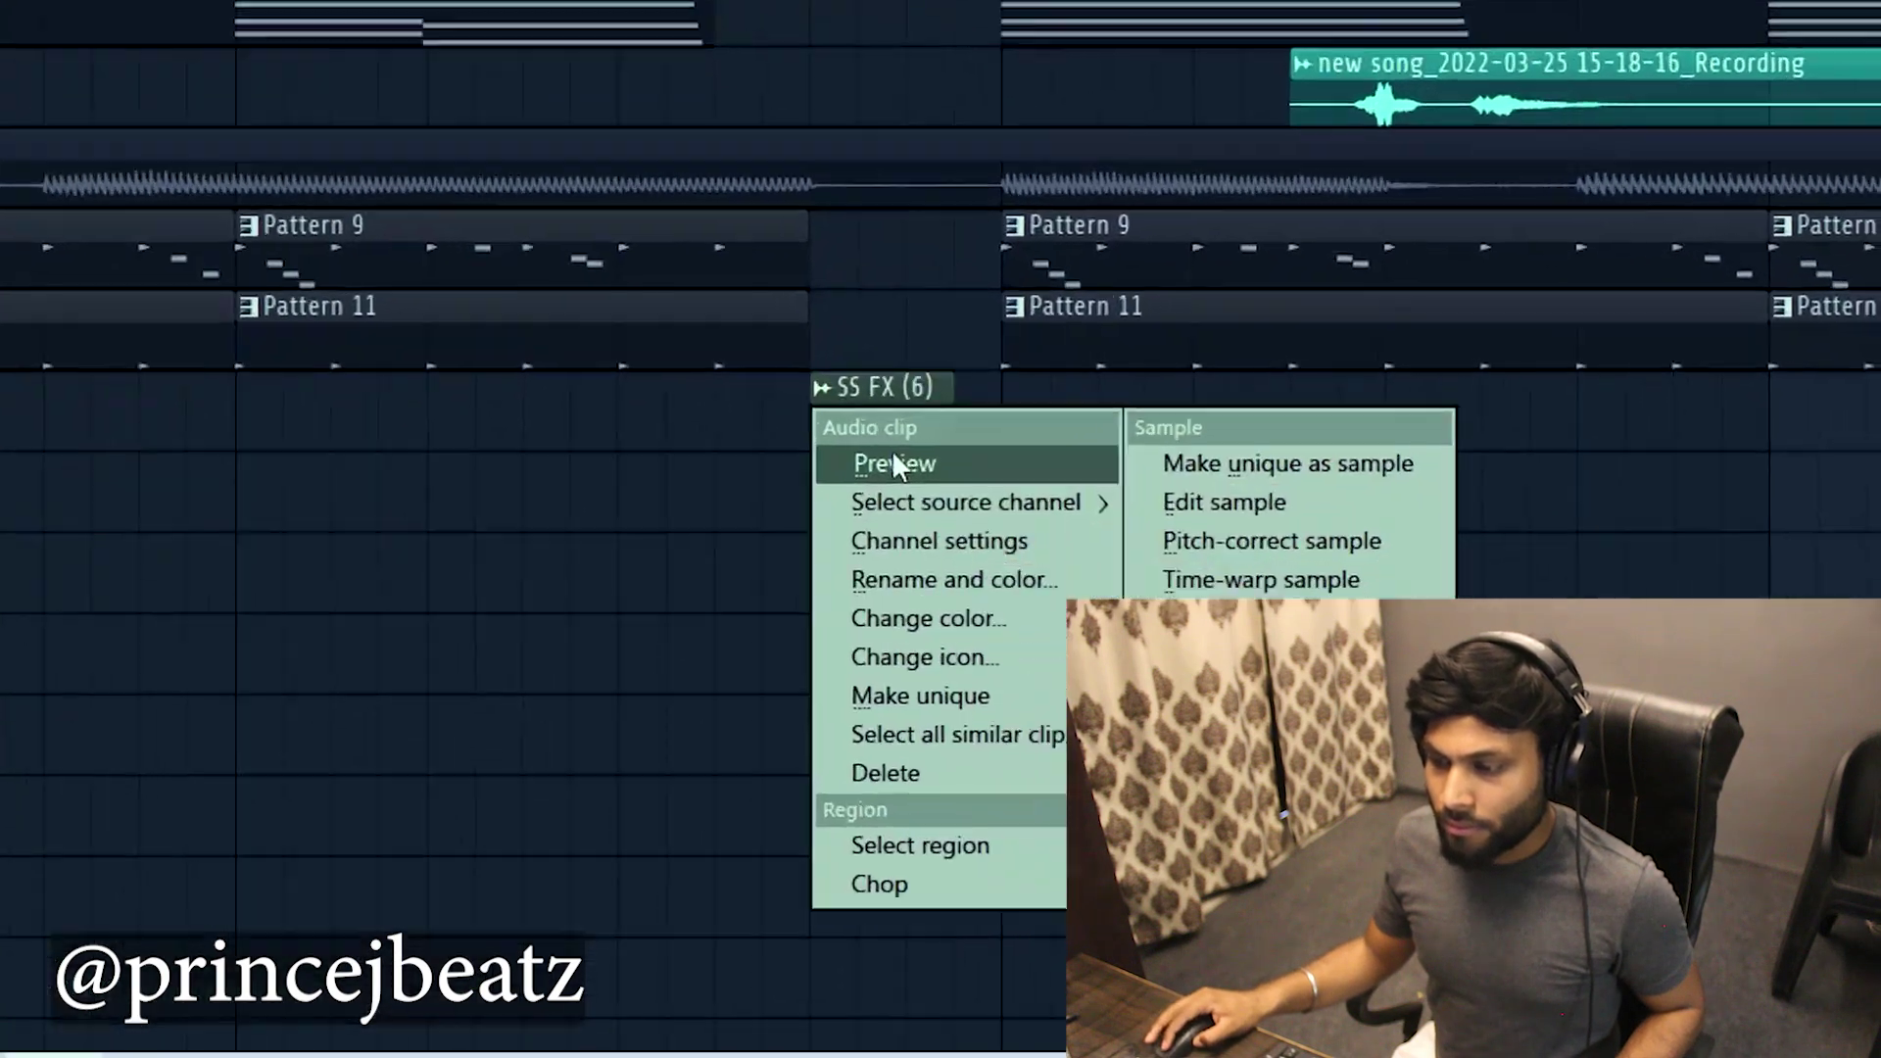
pyautogui.click(891, 455)
pyautogui.scroll(-6, 686, 345)
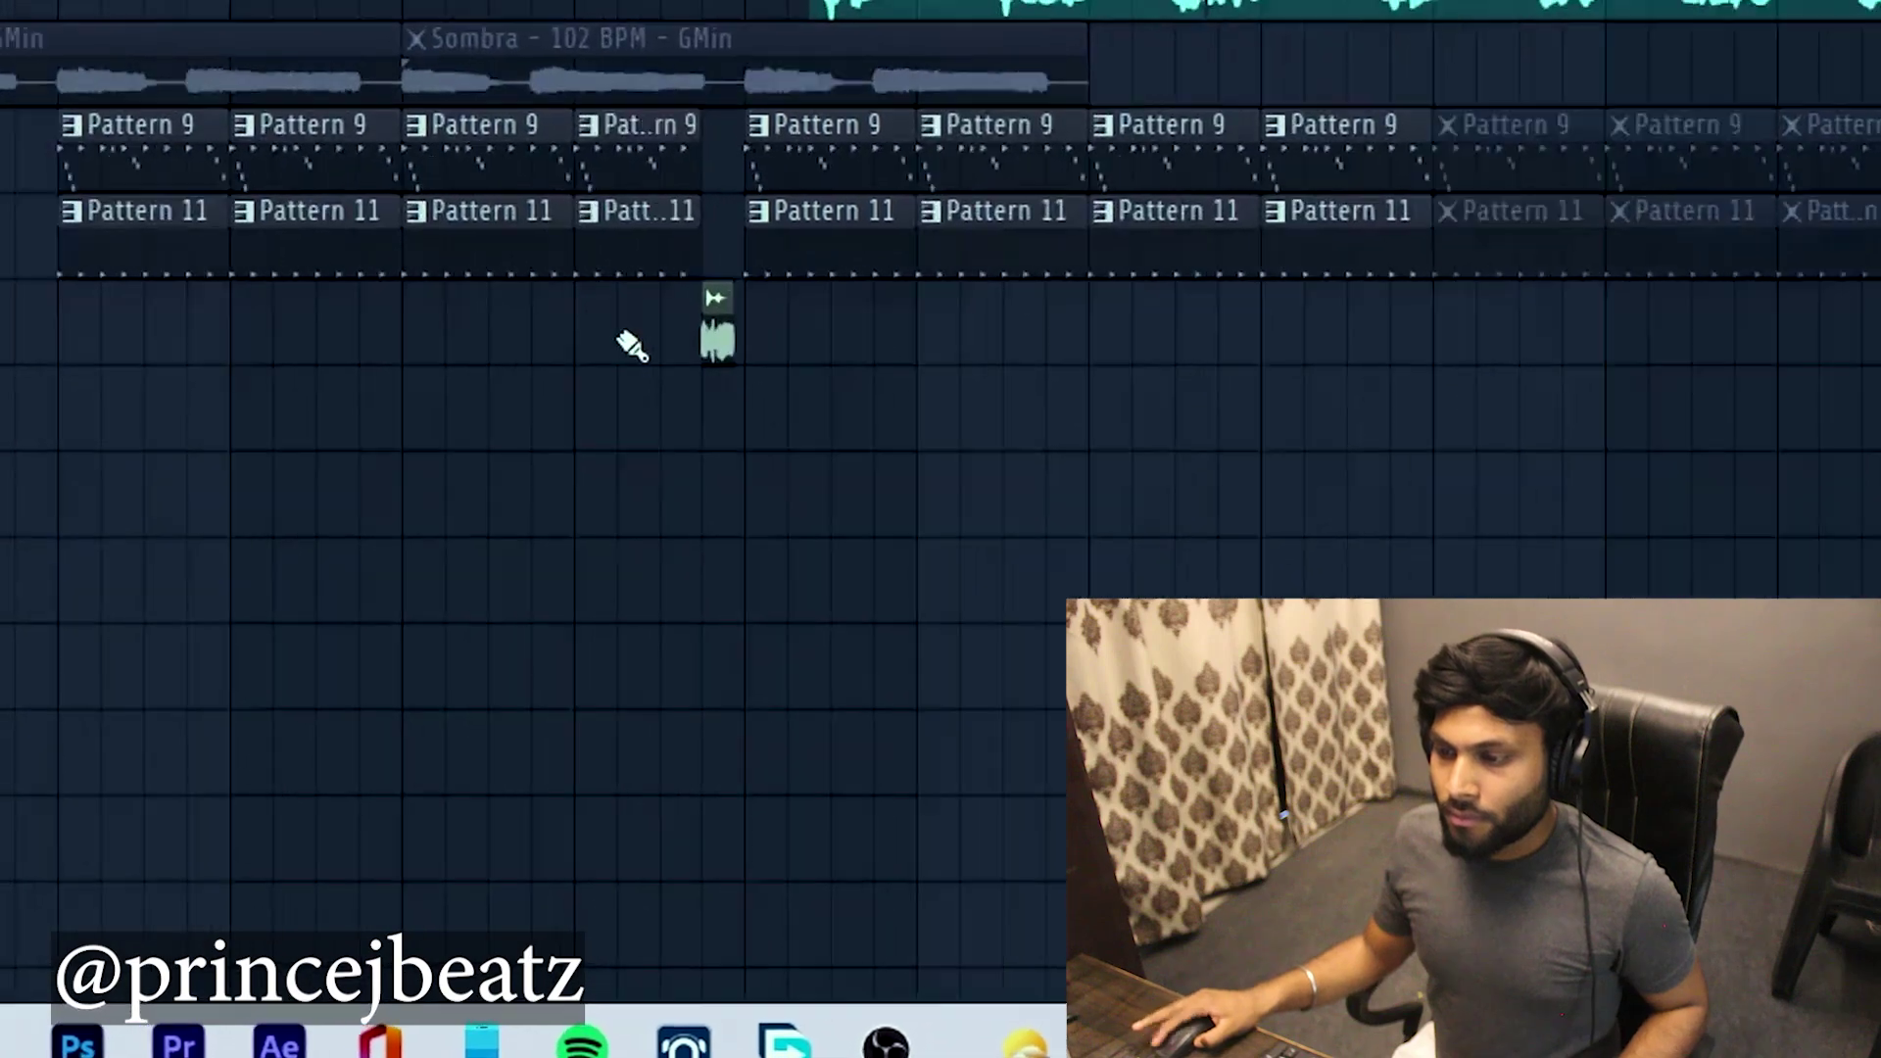
pyautogui.scroll(-5, 632, 344)
pyautogui.scroll(3, 10, 294)
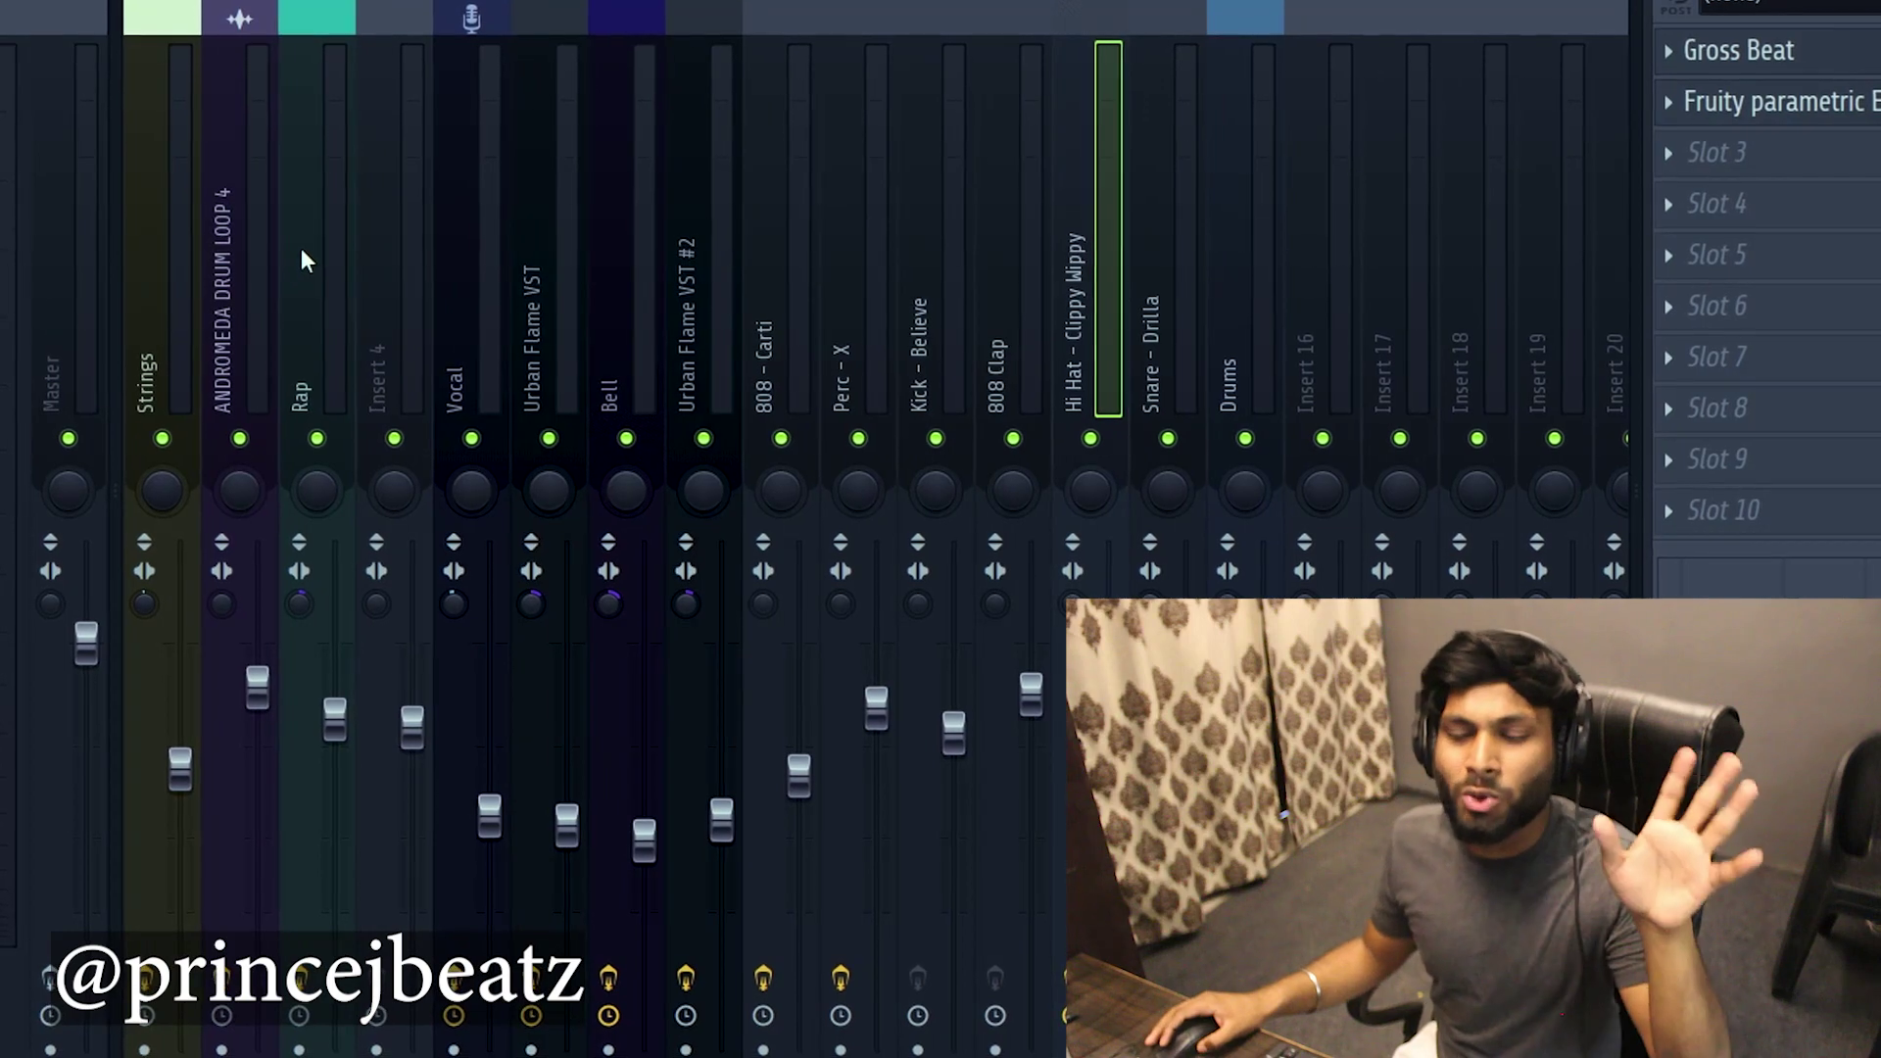
# Isolate the two vocal Recording tracks in the playlist and listen to them from between bars 23 and 24, stopping at the end.
pyautogui.click(70, 319)
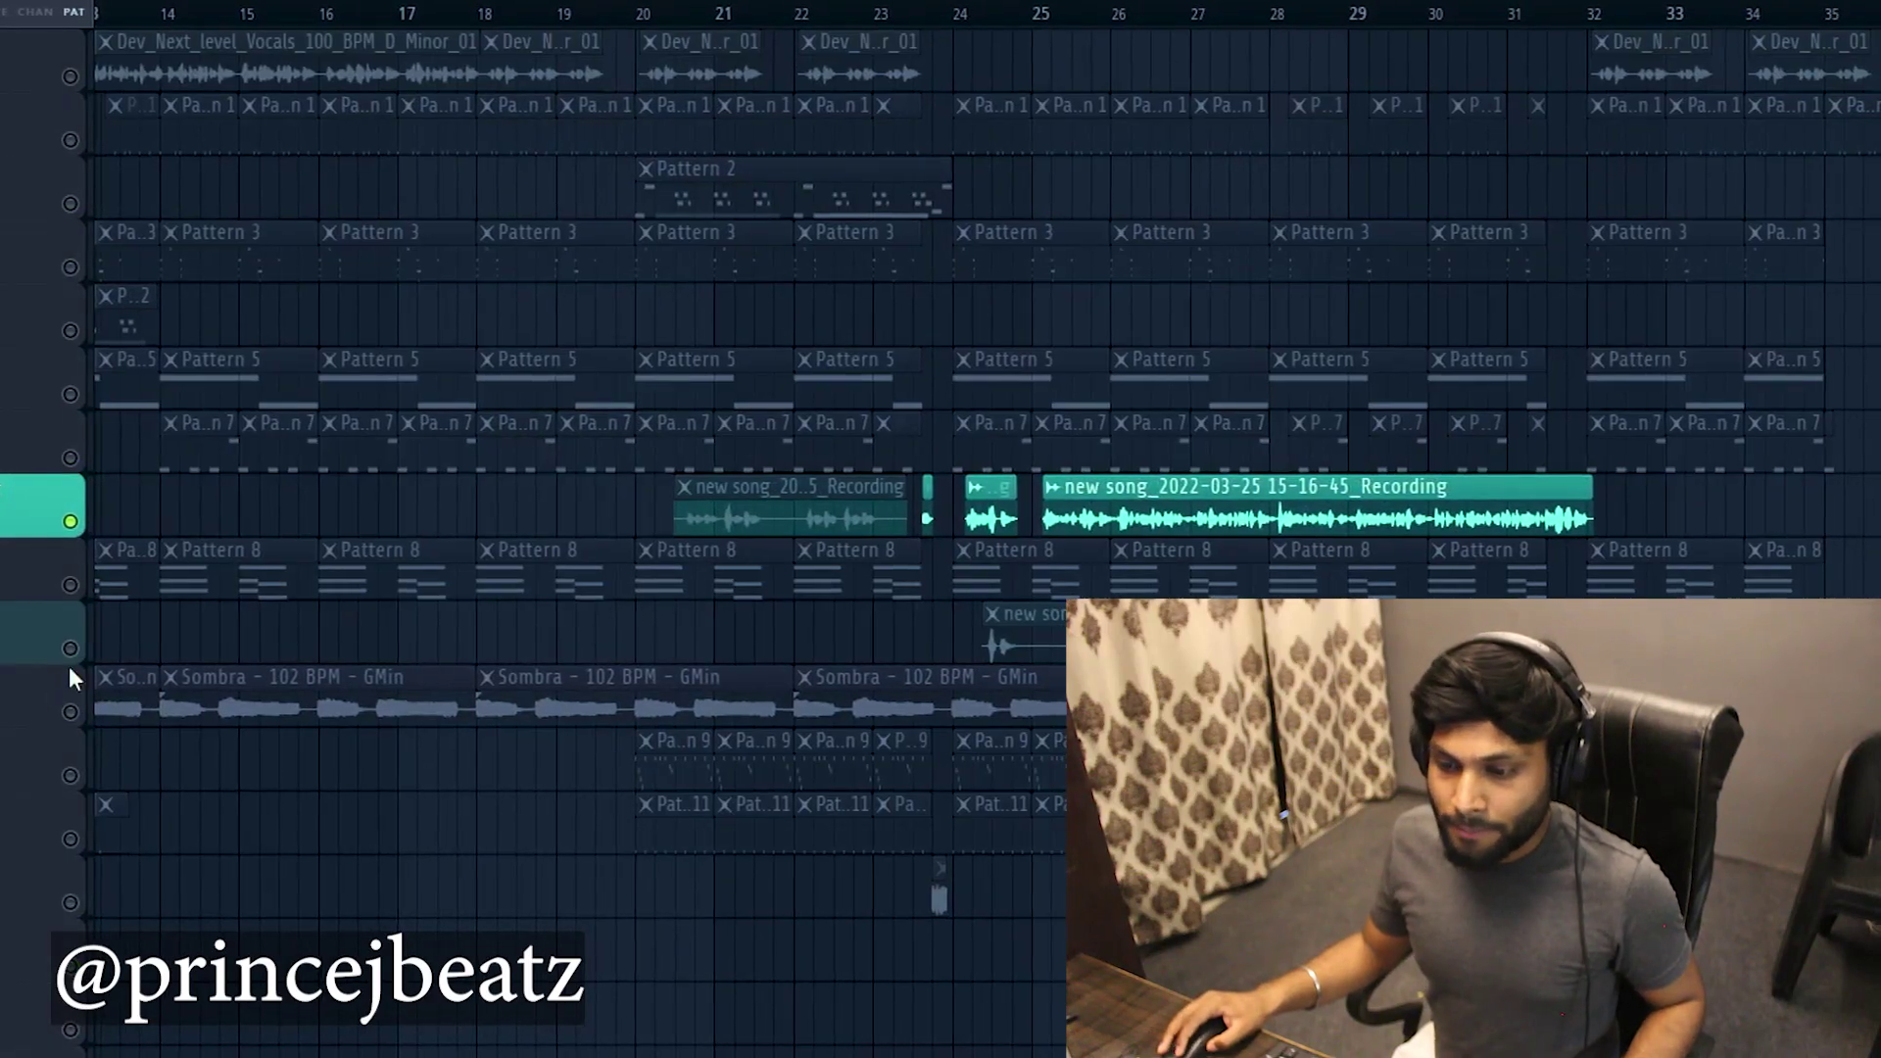
pyautogui.click(70, 649)
pyautogui.click(917, 12)
pyautogui.press('space')
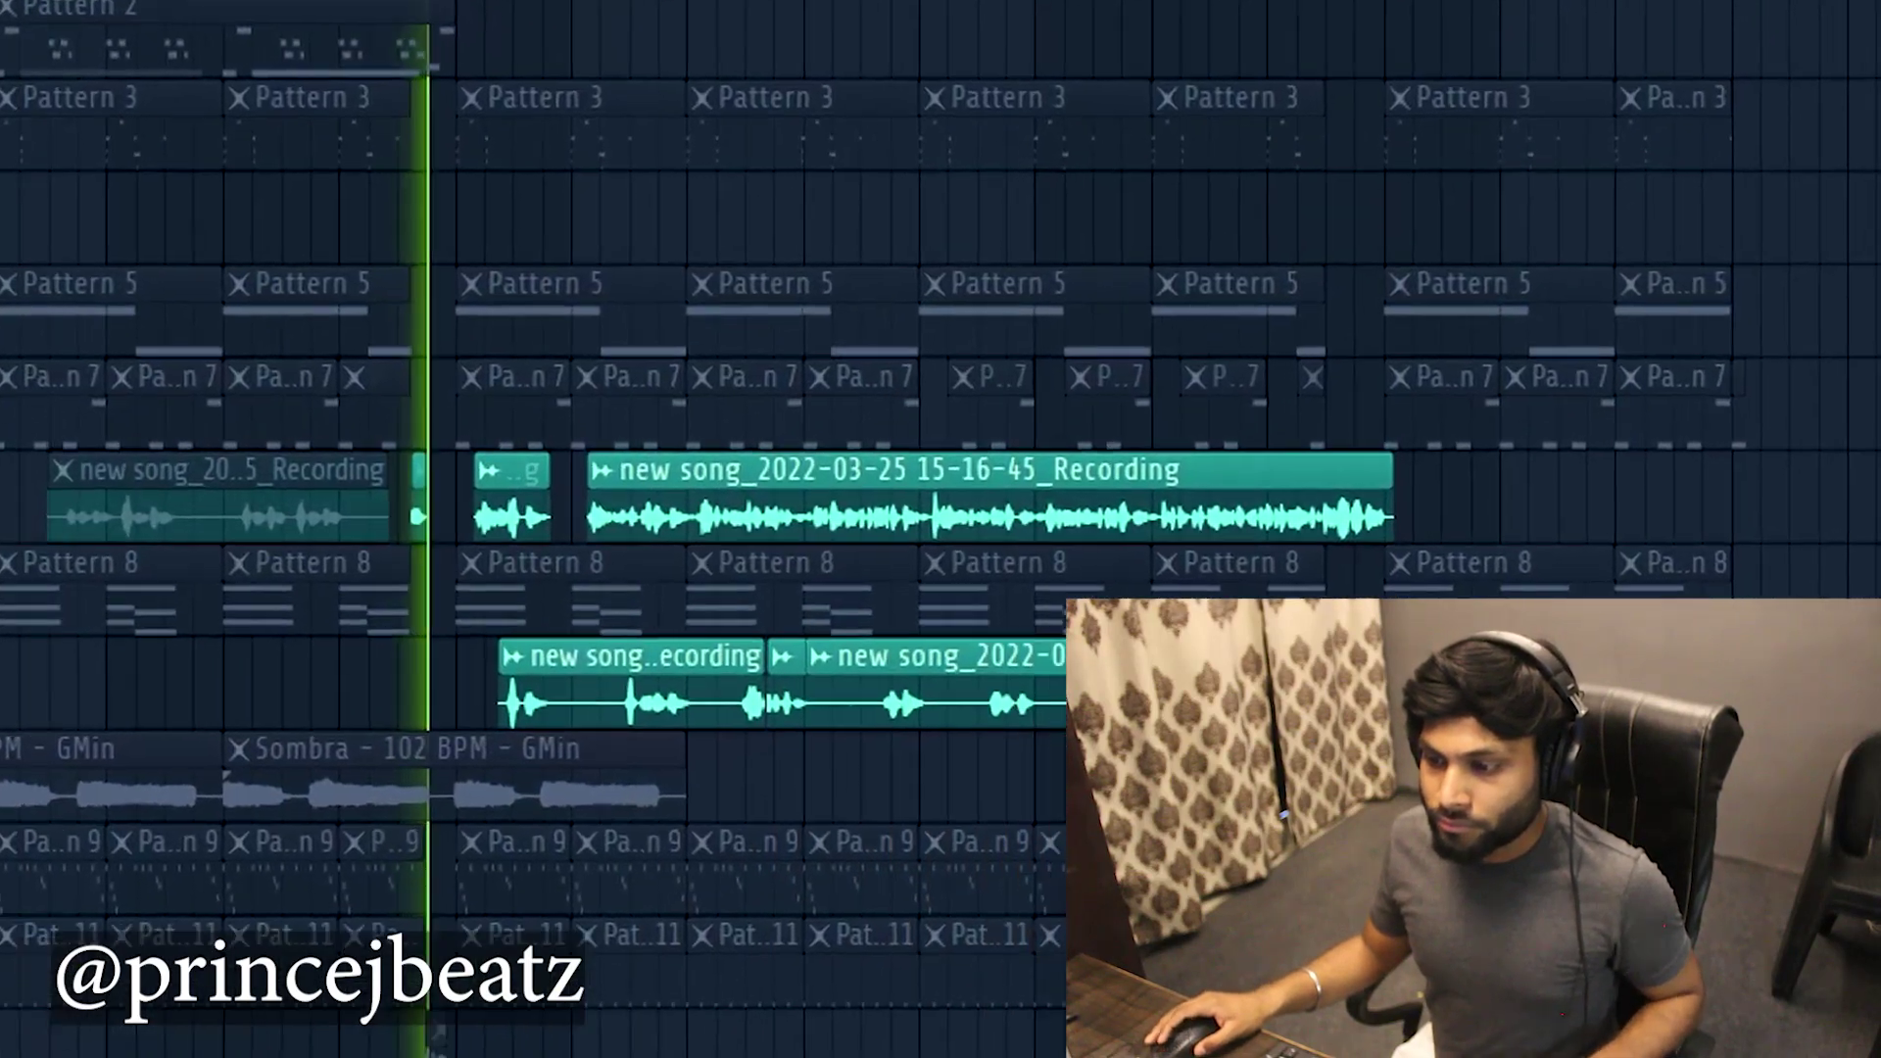
pyautogui.scroll(5, 1054, 392)
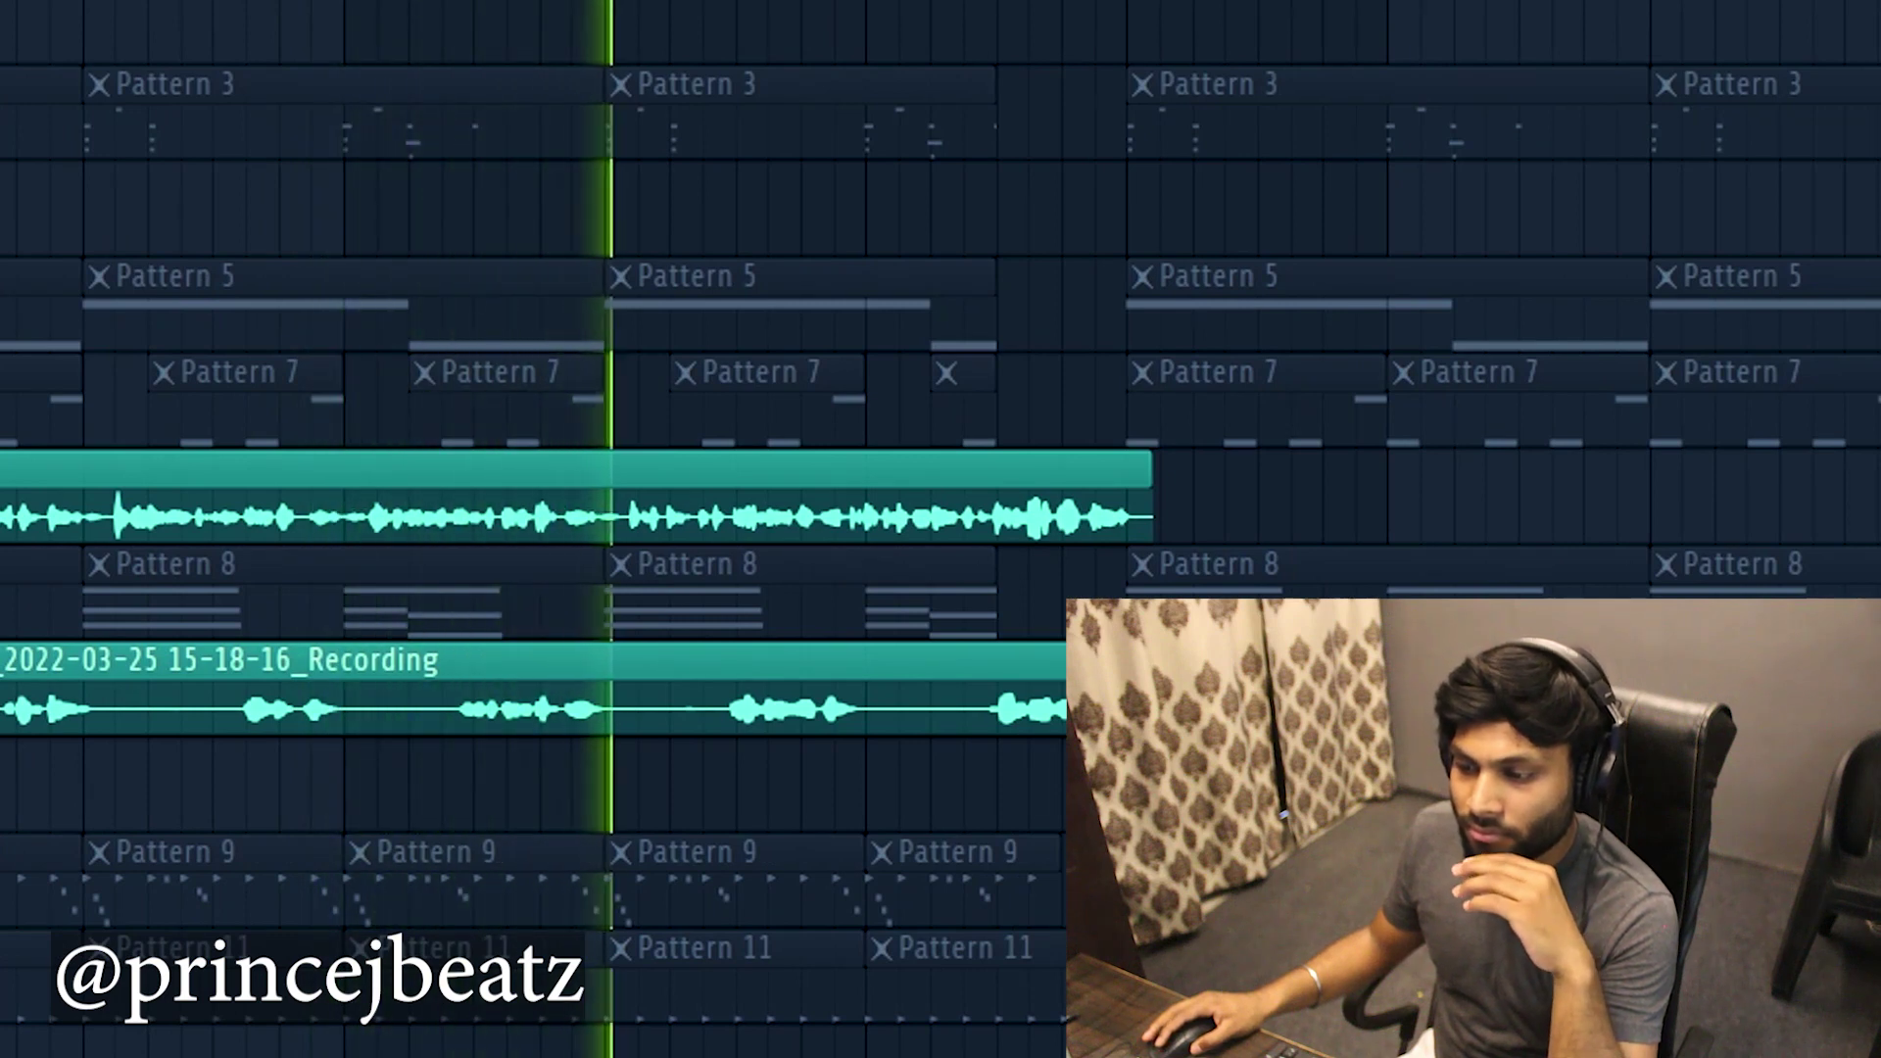
pyautogui.scroll(-3, 682, 490)
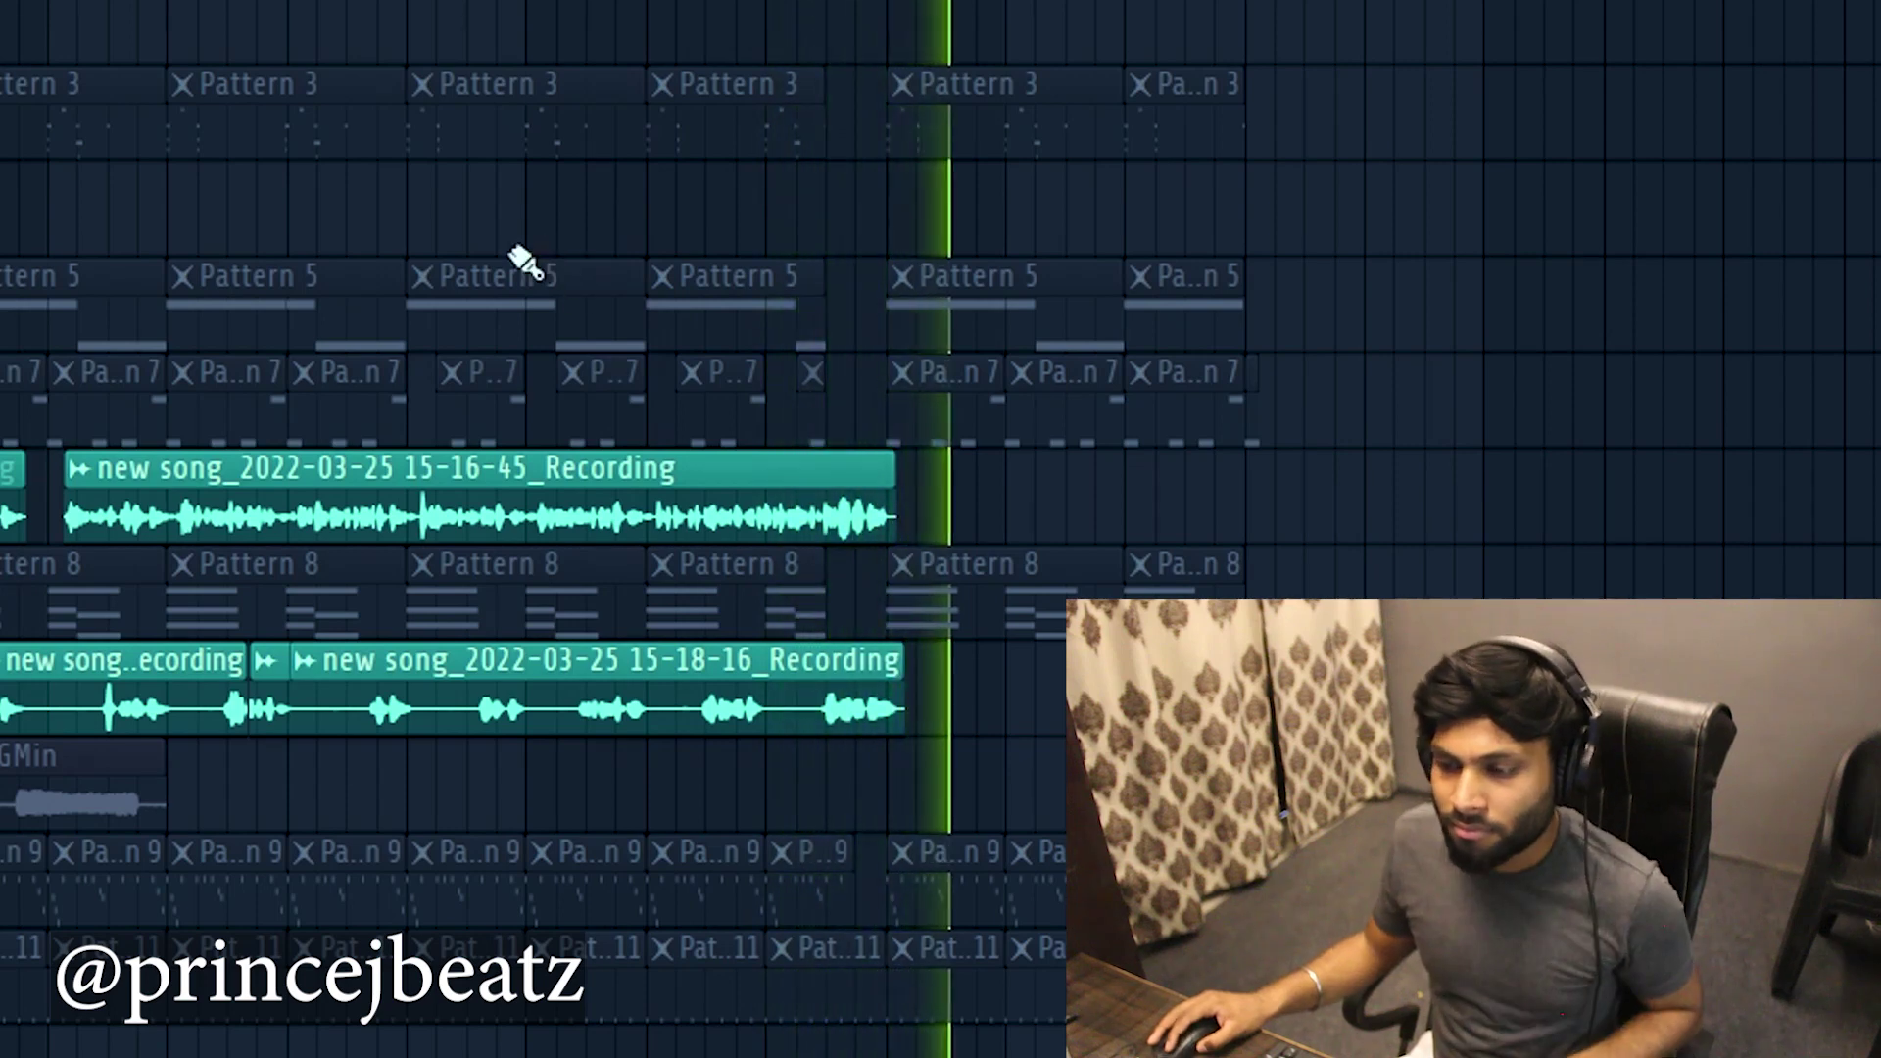
pyautogui.press('space')
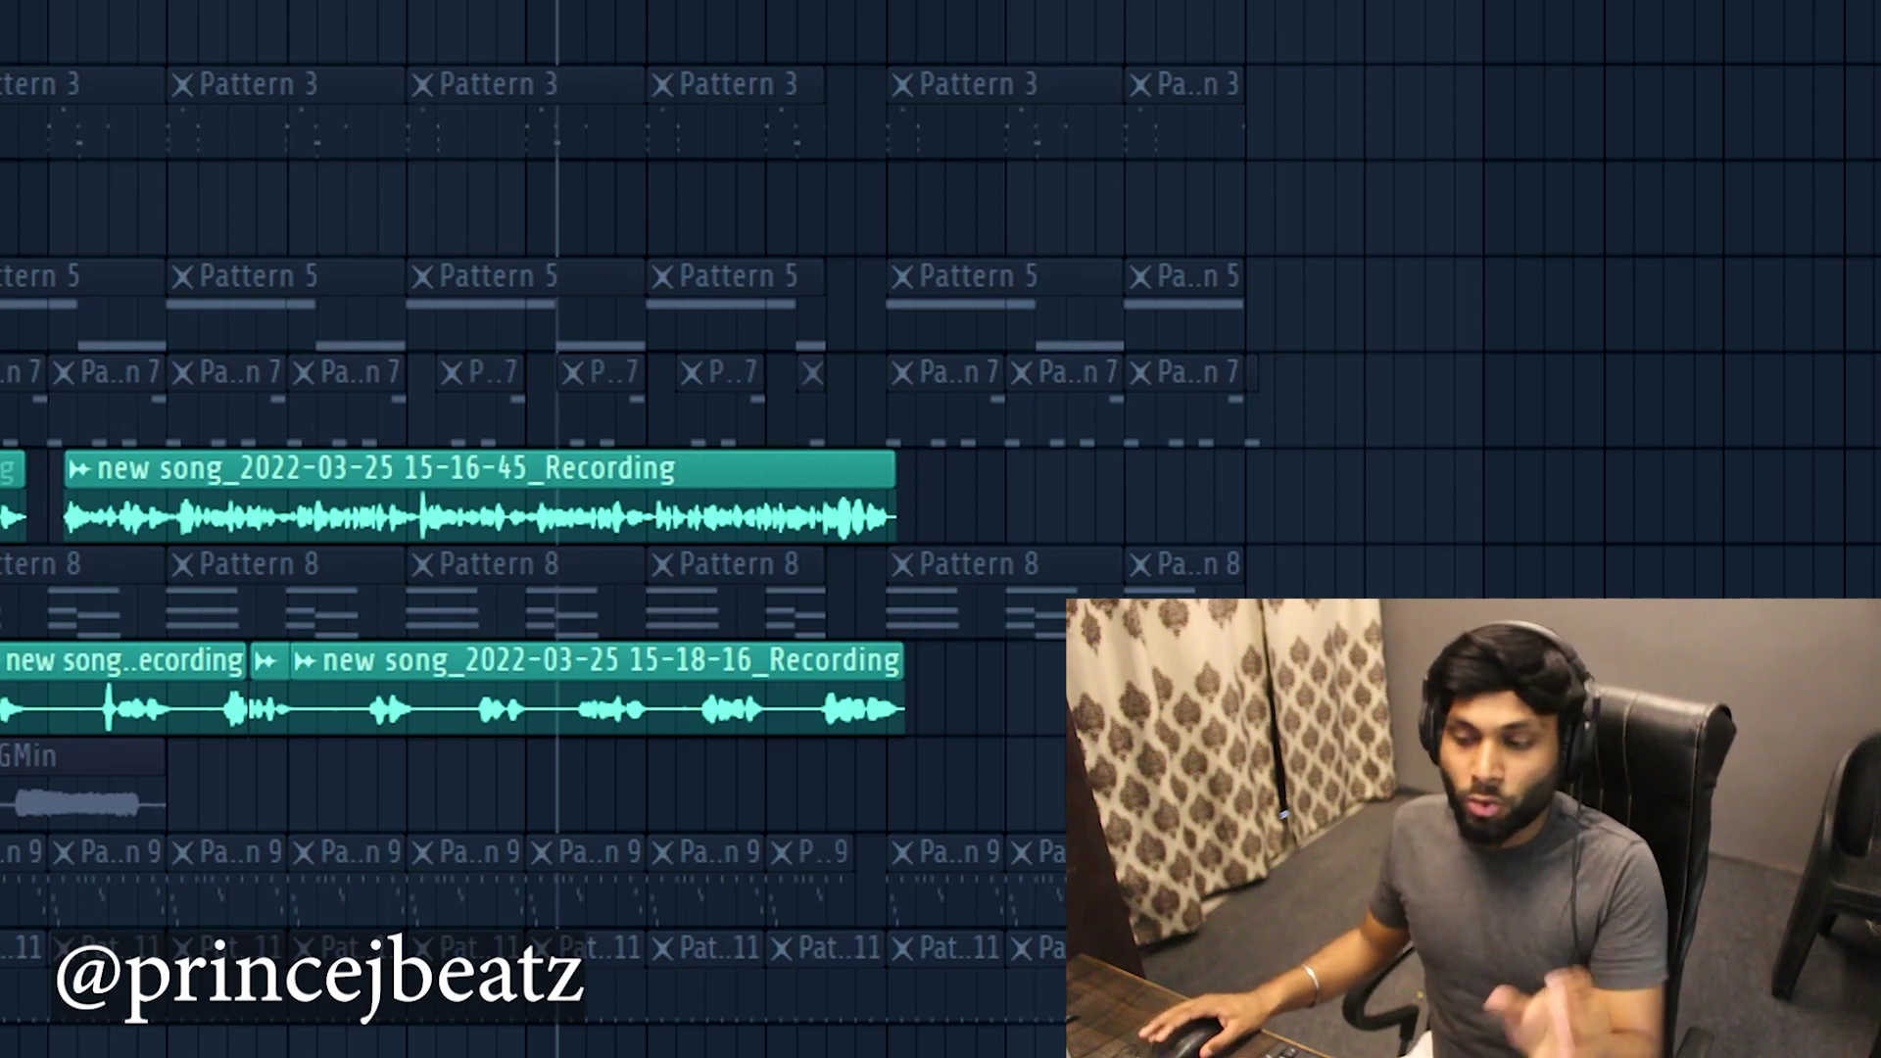
pyautogui.scroll(-3, 1116, 294)
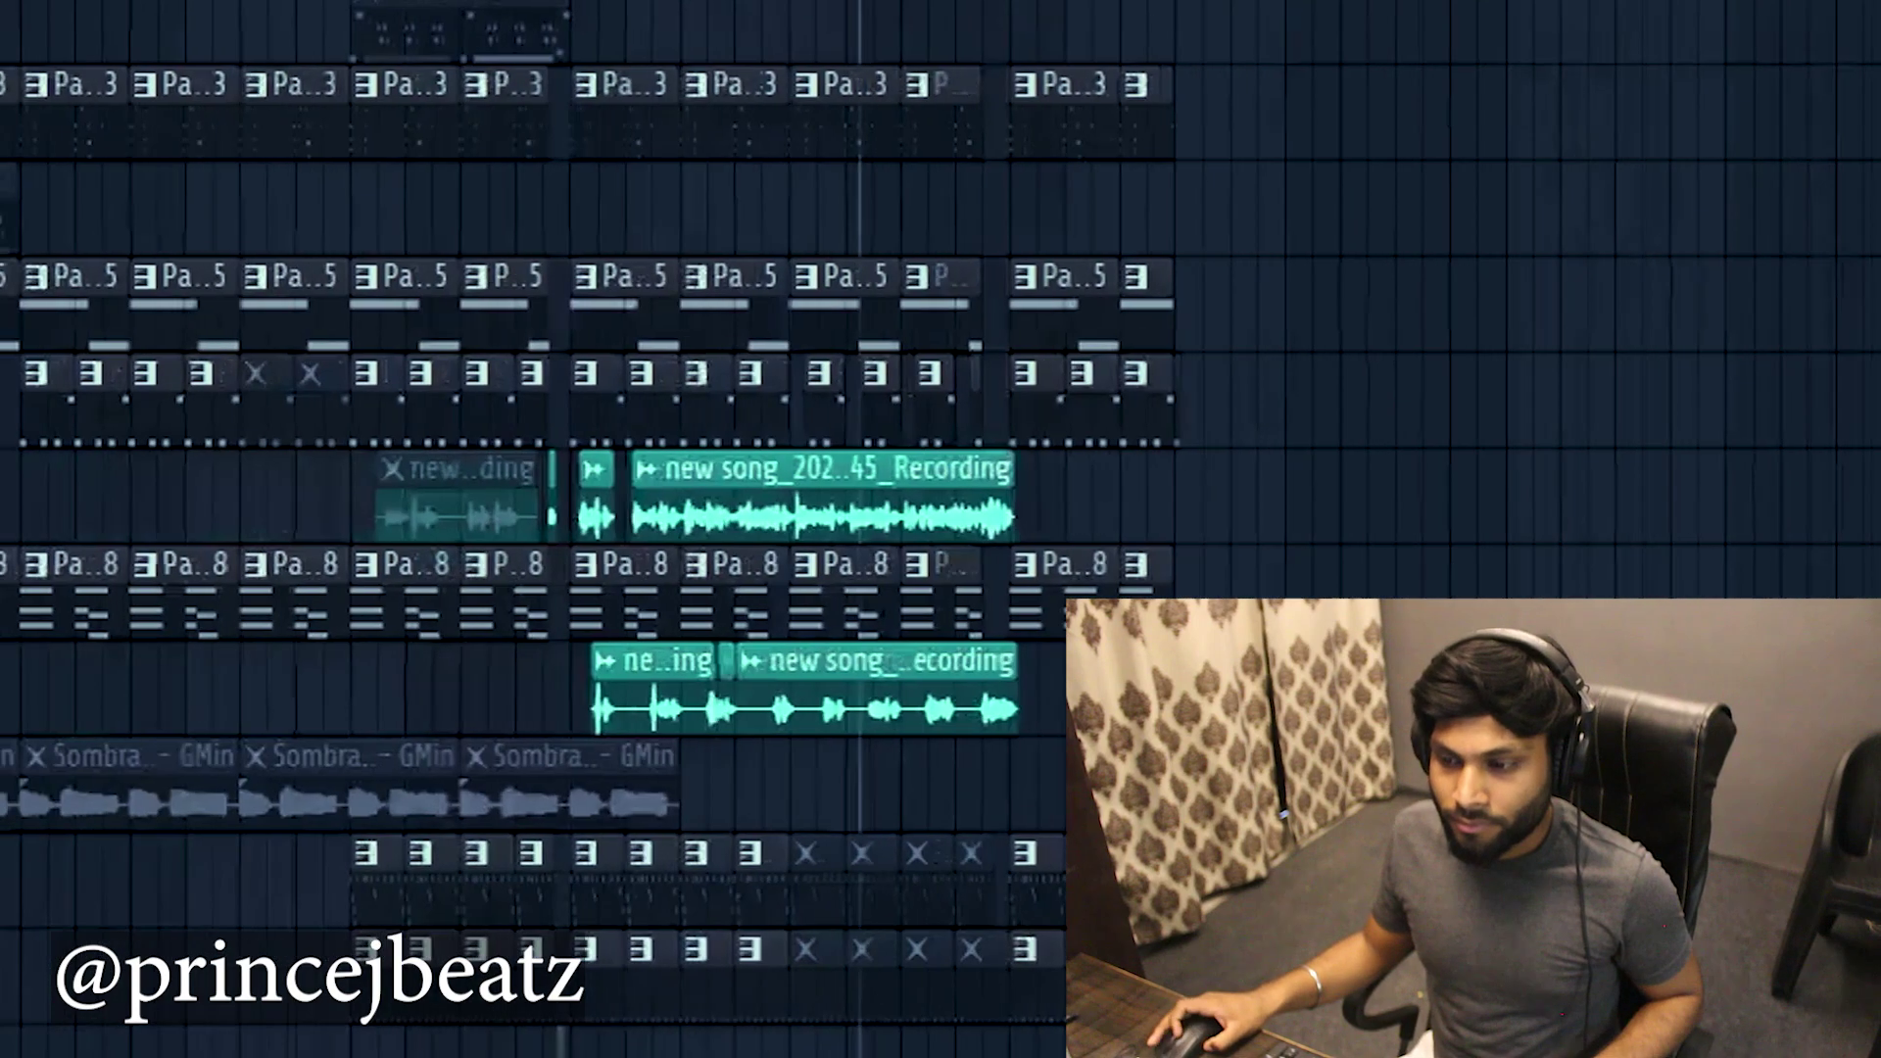